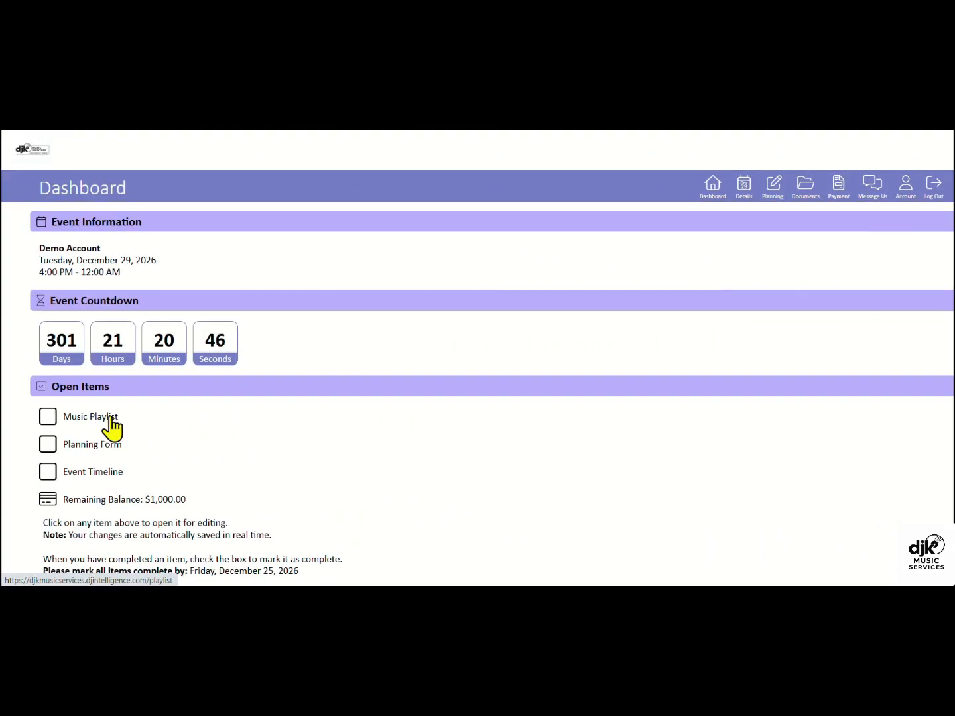
Open the music playlist's Top 200 songs and add "Dancing Queen" by ABBA as Must Play.
left_click(111, 417)
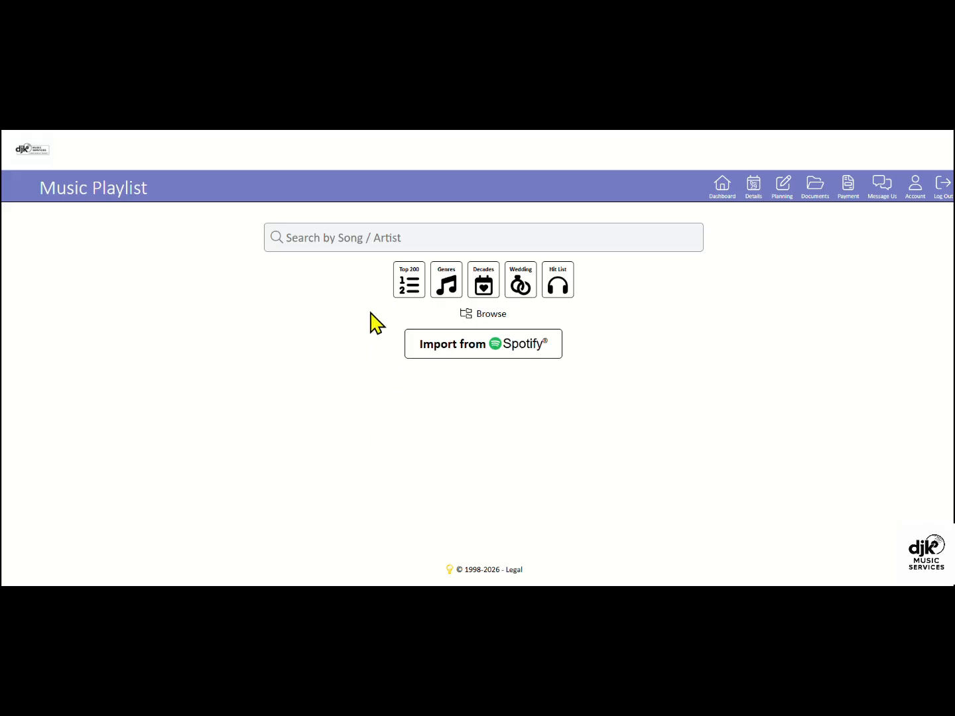
left_click(411, 283)
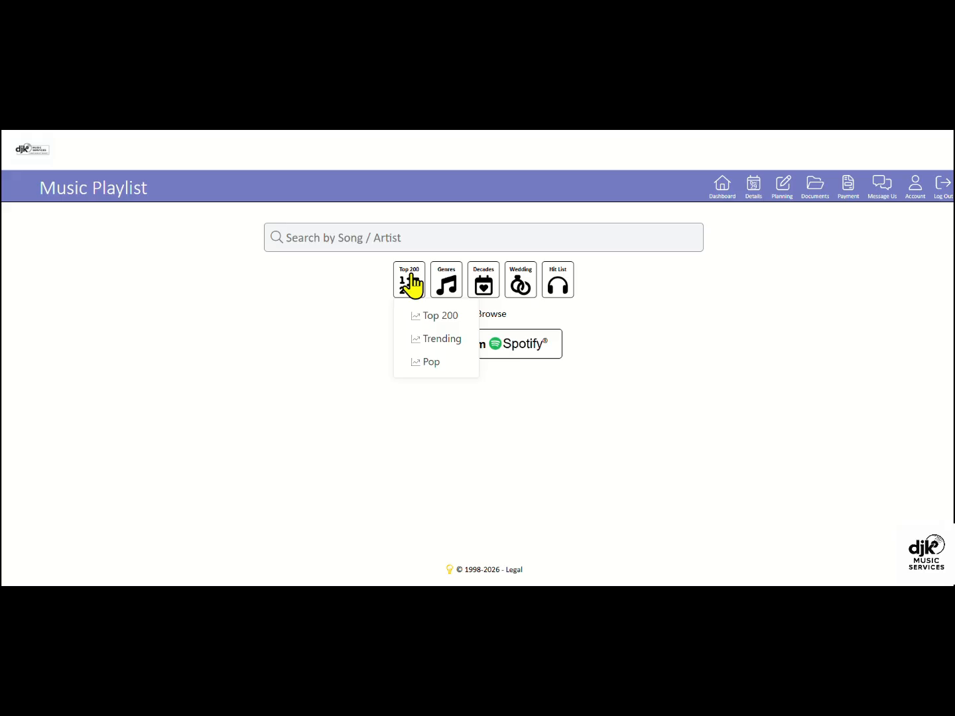
left_click(438, 318)
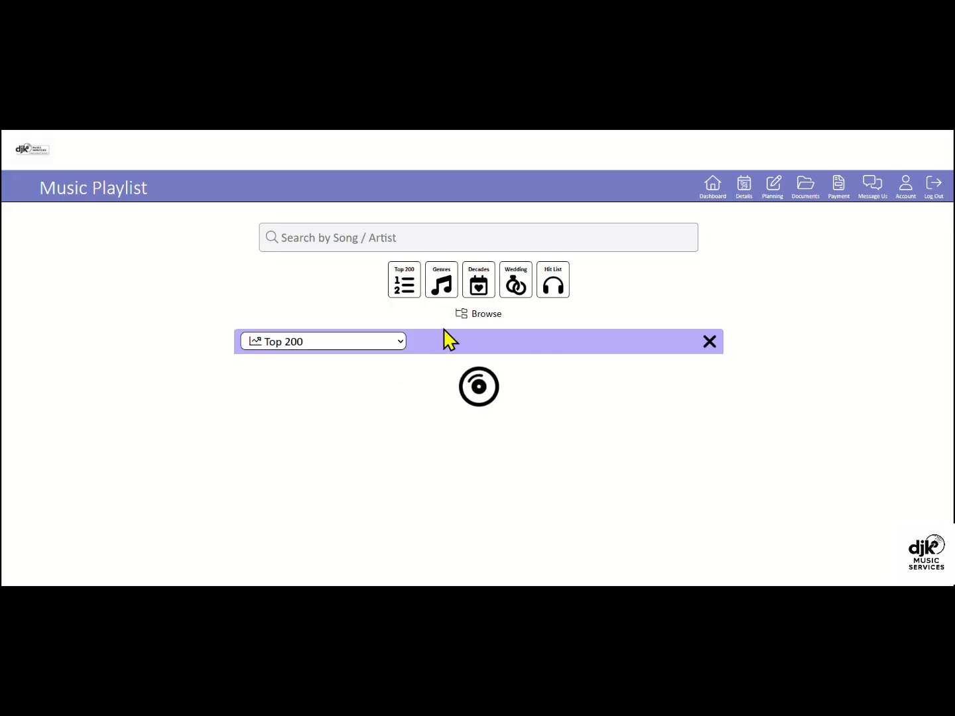
scroll(583, 346, "down", 1)
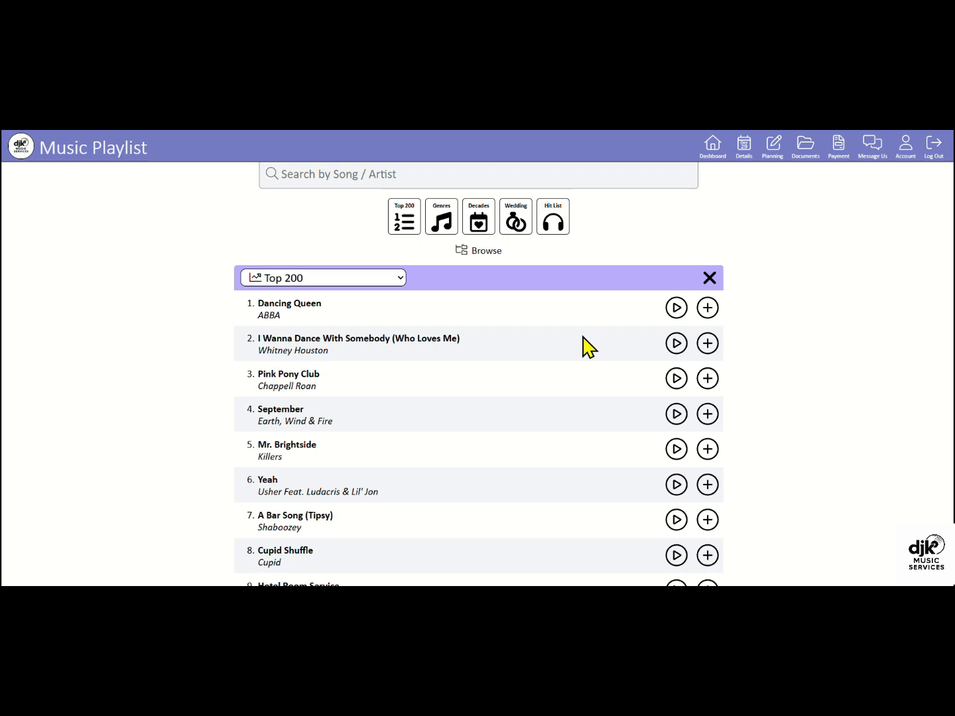
left_click(707, 311)
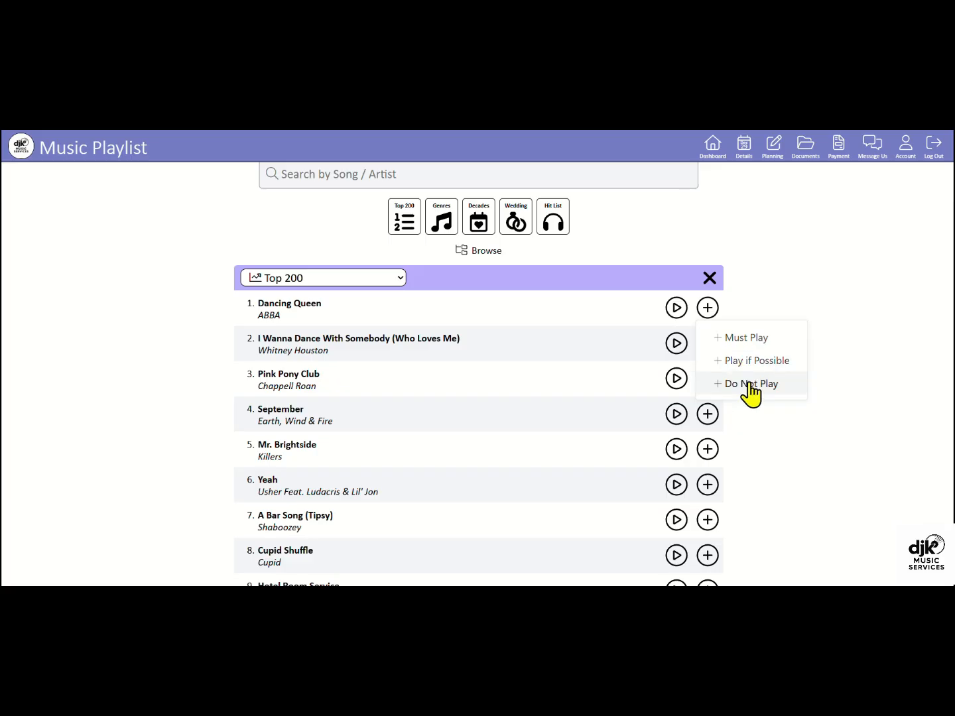
left_click(745, 338)
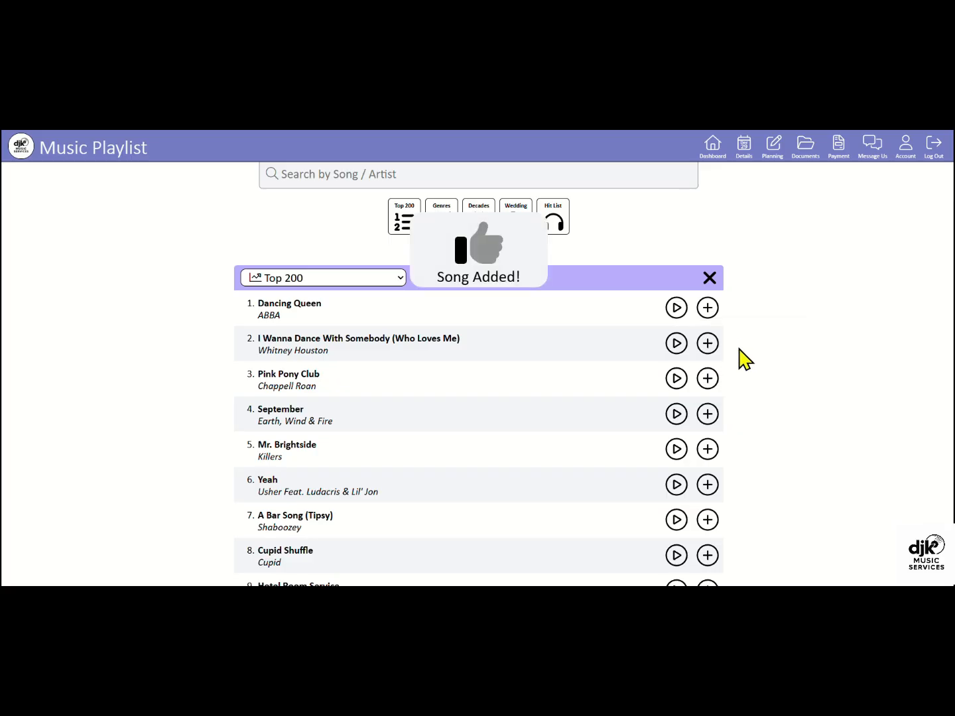
Add "I Wanna Dance With Somebody" as Play if Possible and "Pink Pony Club" as Do Not Play, closing the Top 200 list.
left_click(709, 344)
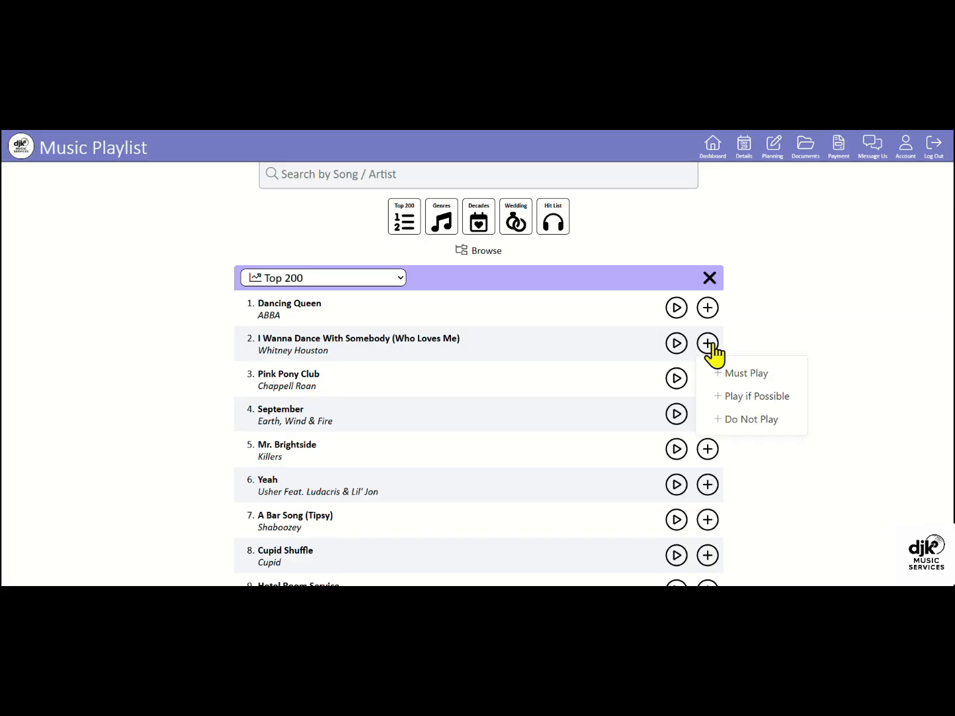
left_click(751, 397)
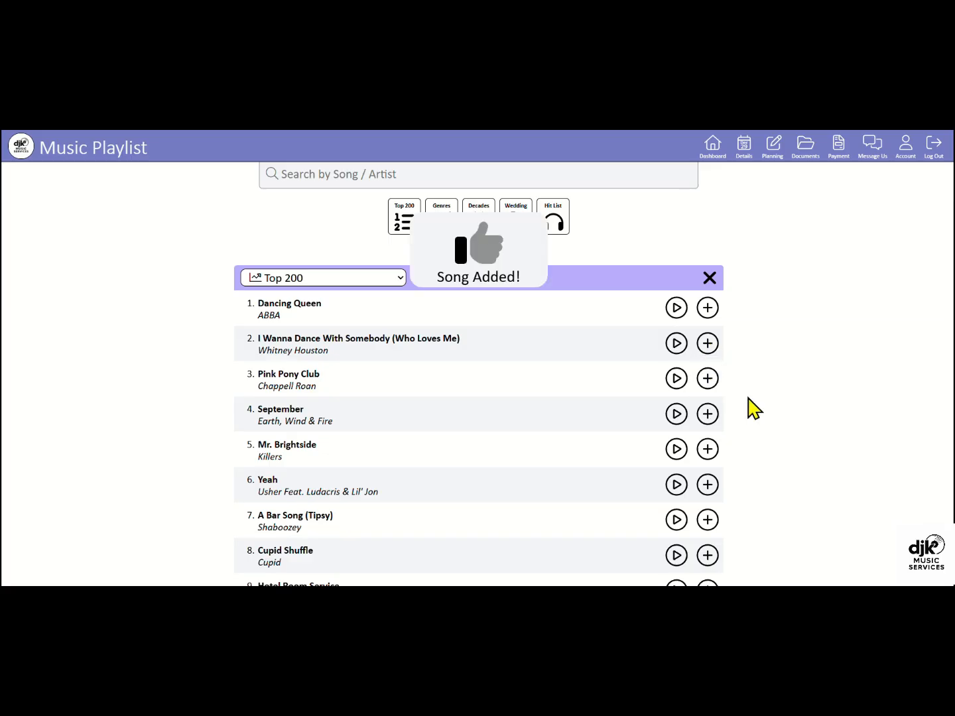
left_click(708, 384)
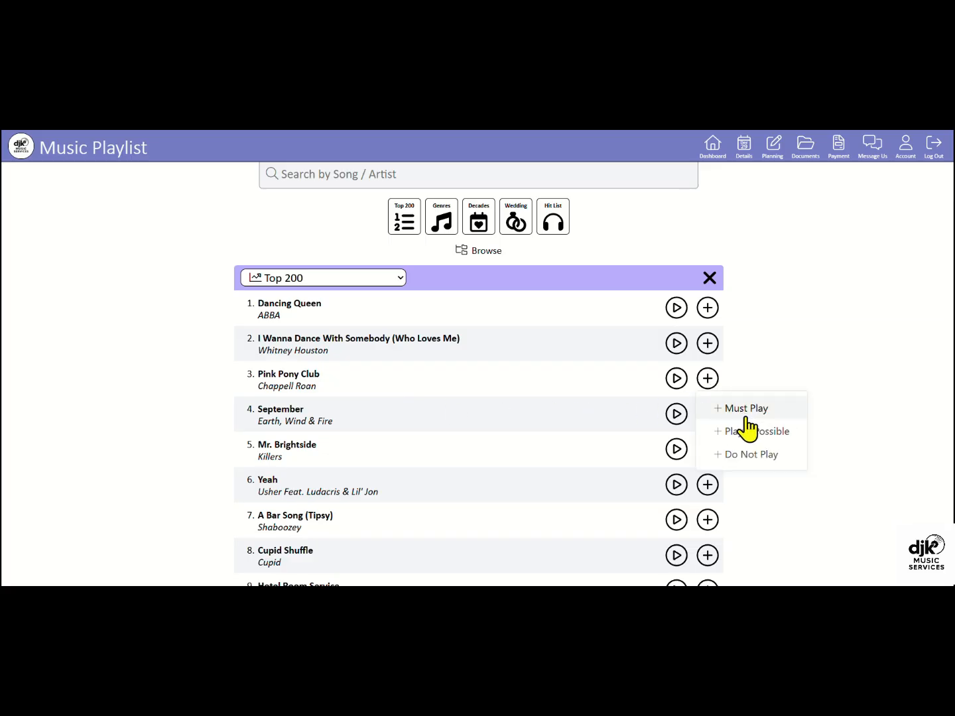
left_click(744, 455)
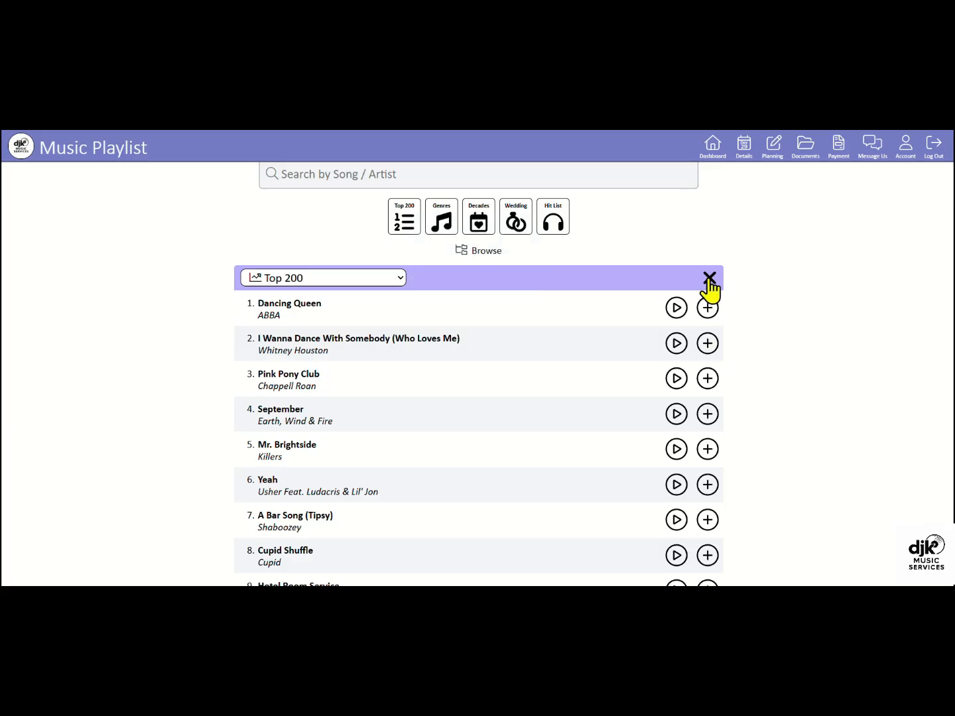
left_click(709, 279)
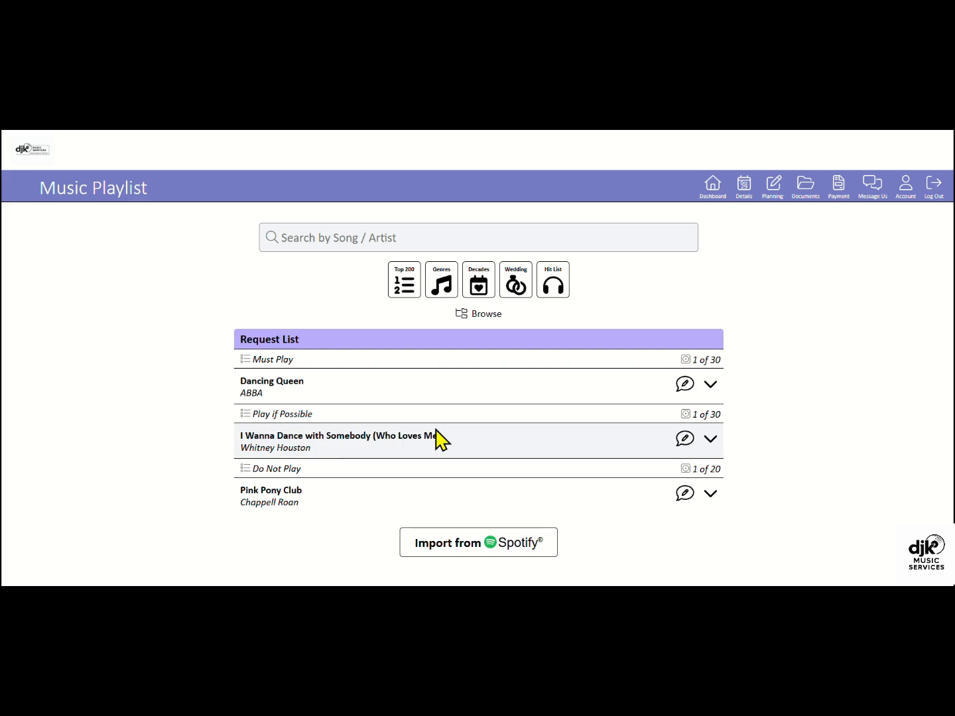
Search for "unwritten" and add Natasha Bedingfield's original "Unwritten" as Must Play.
left_click(378, 238)
type("unwritte")
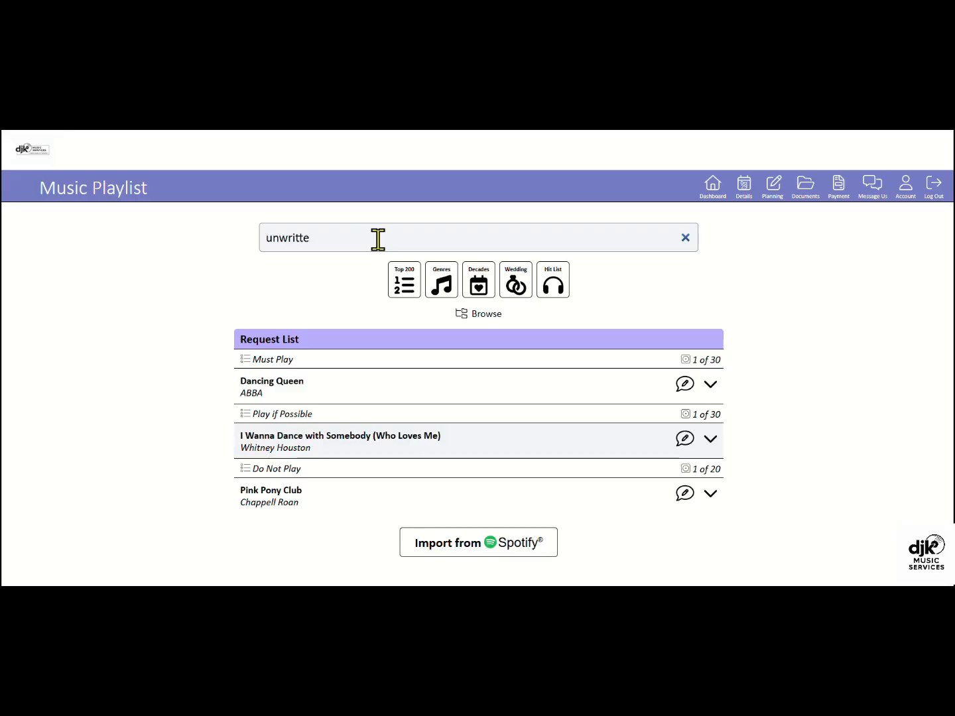
type("n")
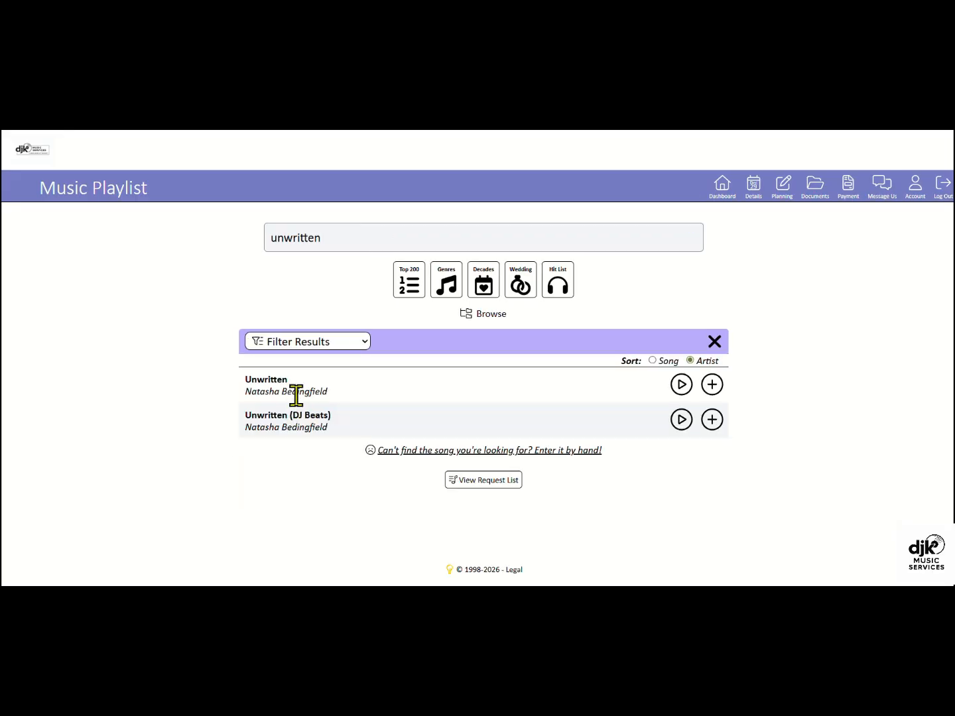
left_click(713, 387)
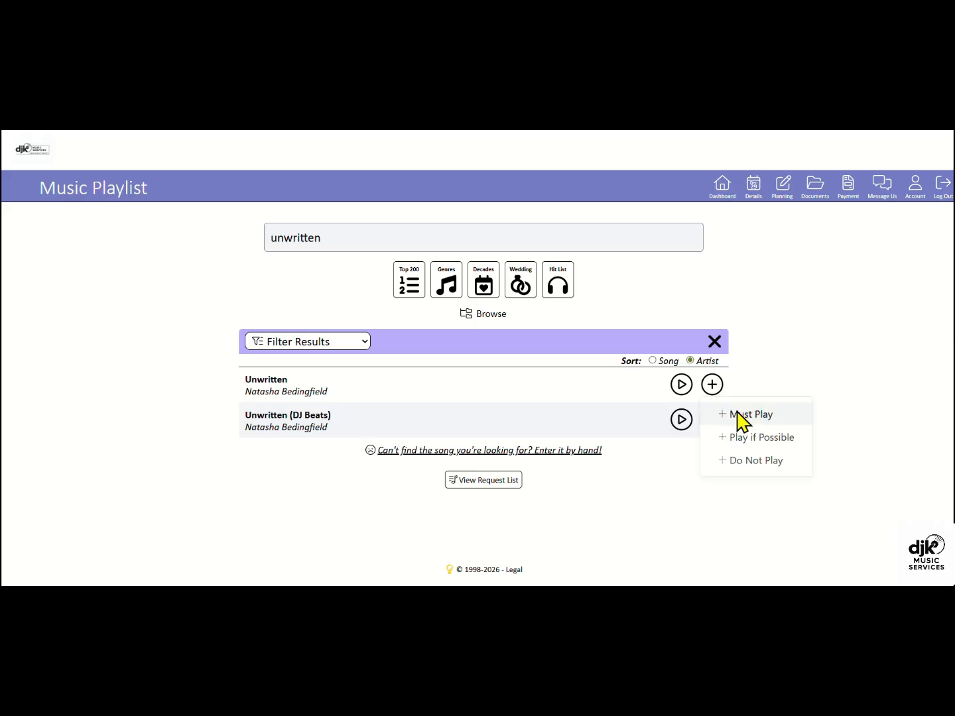
left_click(741, 415)
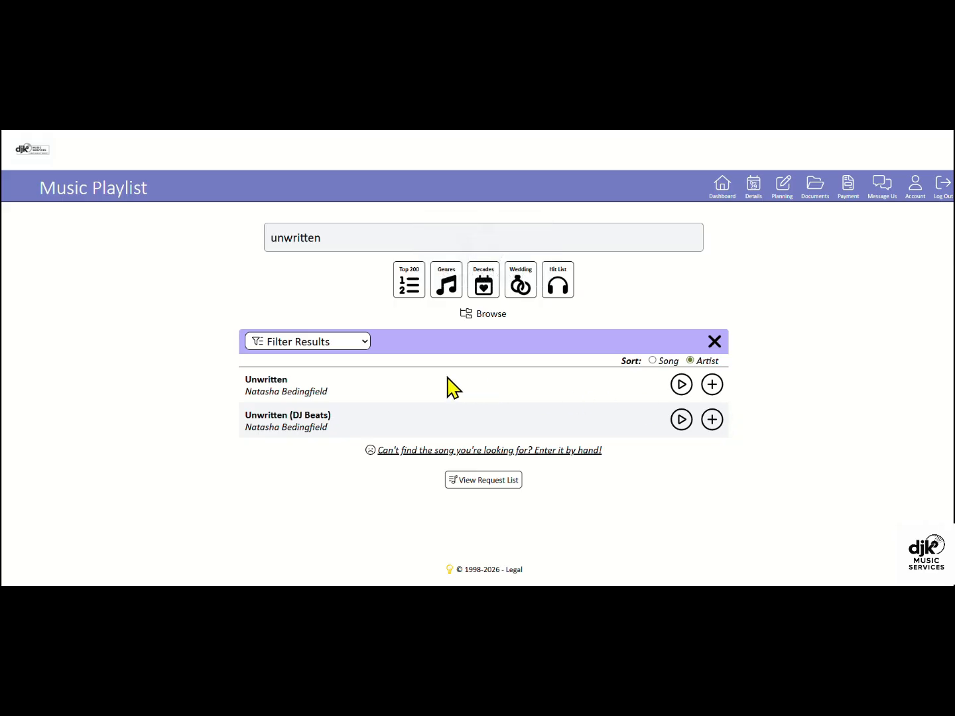
Search for "kjhjkhkj" and view the form for entering a song by hand, closing it without adding anything.
left_click_drag(324, 239, 267, 241)
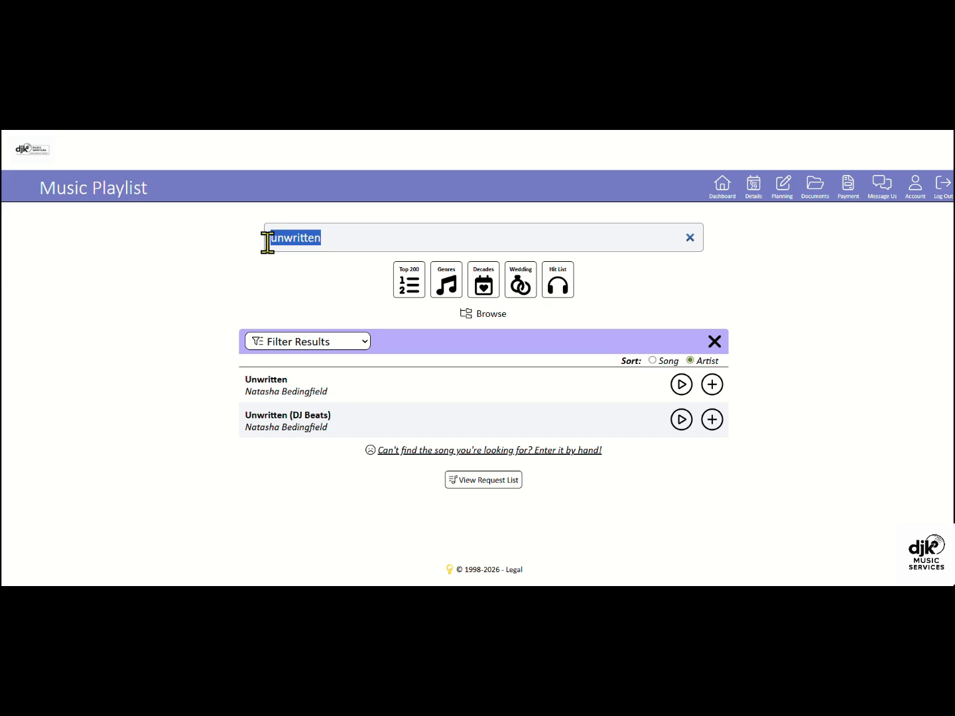
type("kjhjkhkj")
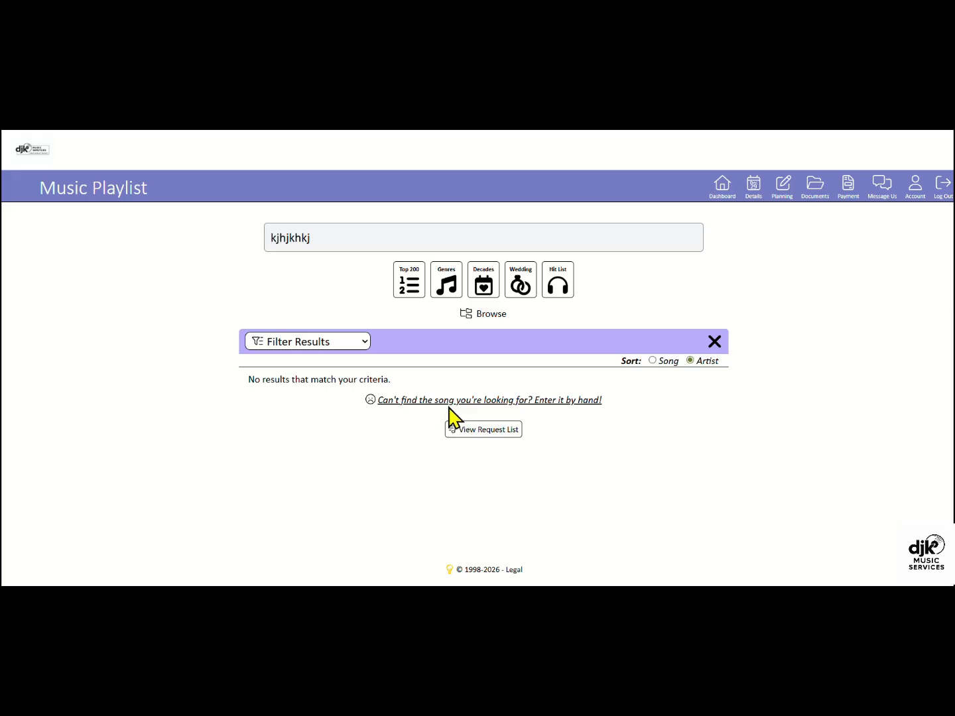
left_click(544, 401)
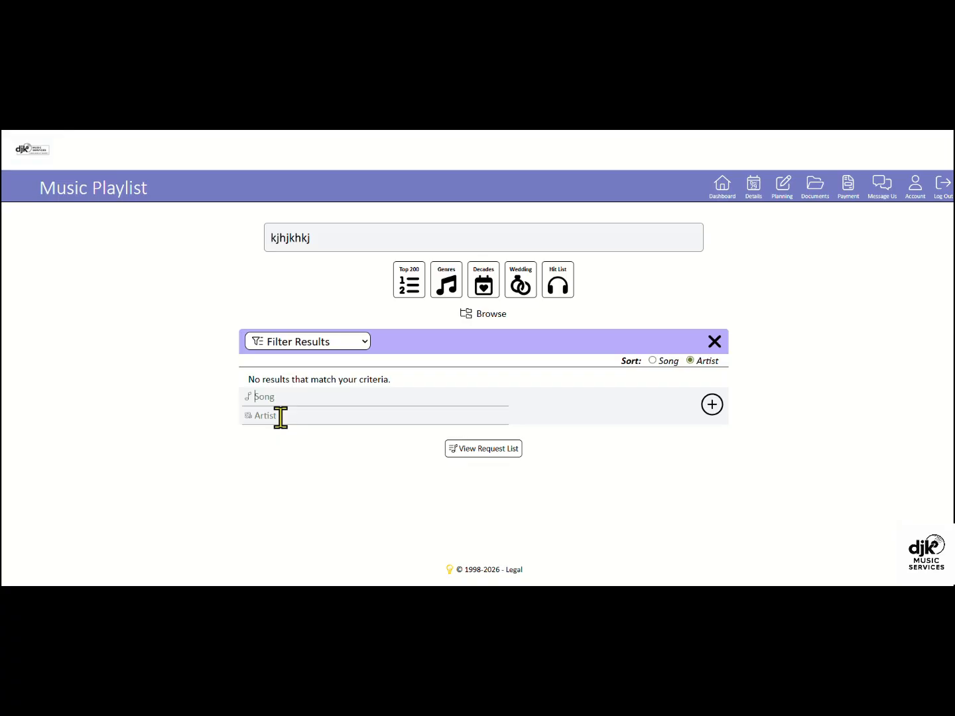
left_click(714, 344)
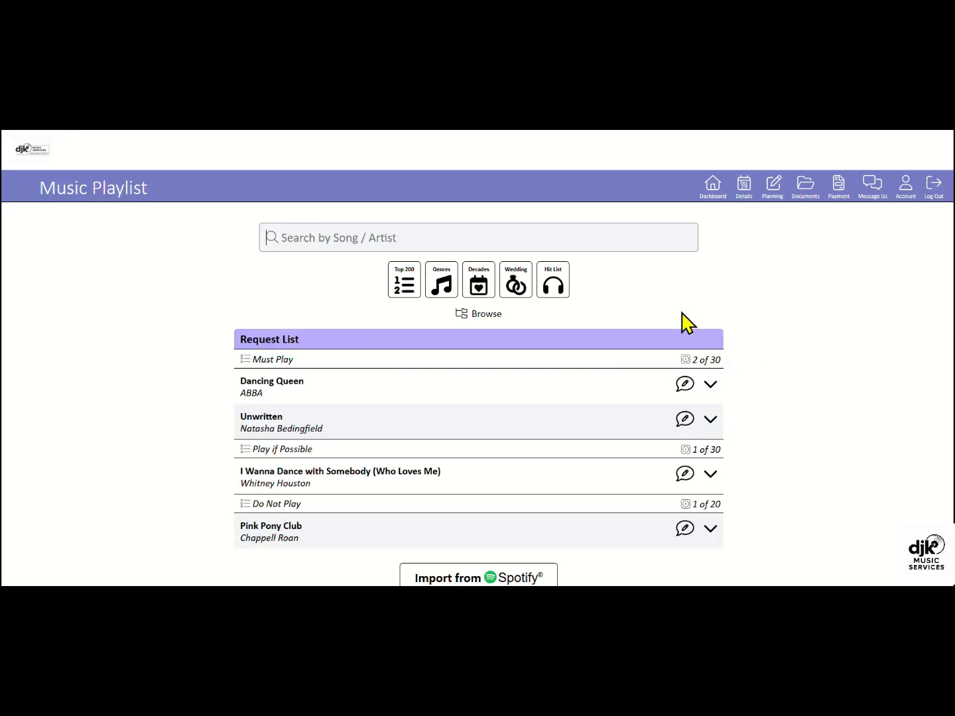
left_click(452, 292)
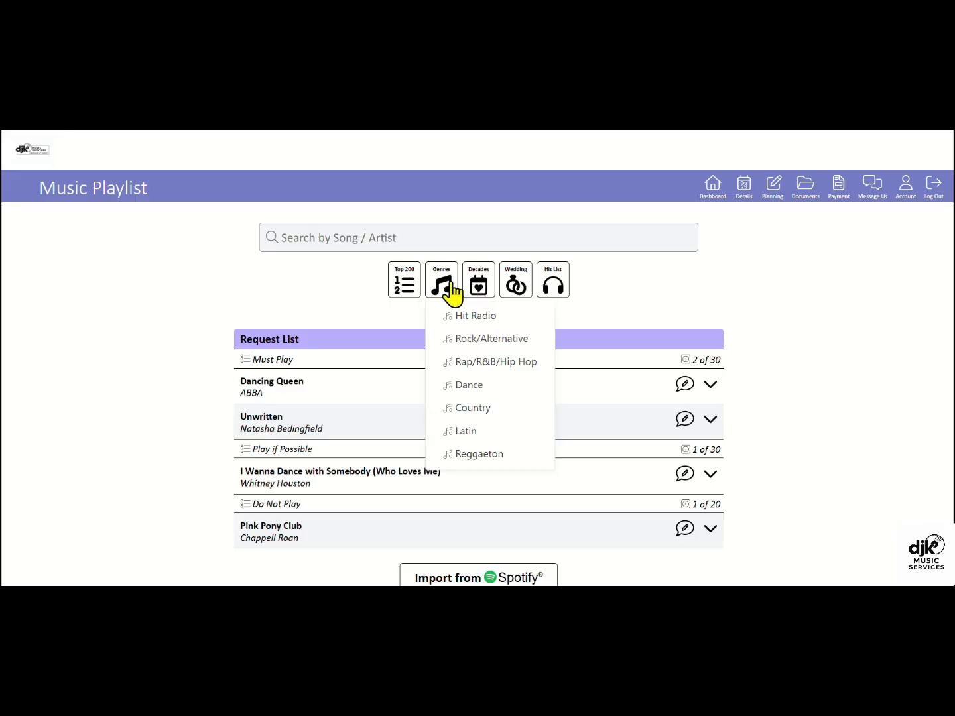
left_click(484, 302)
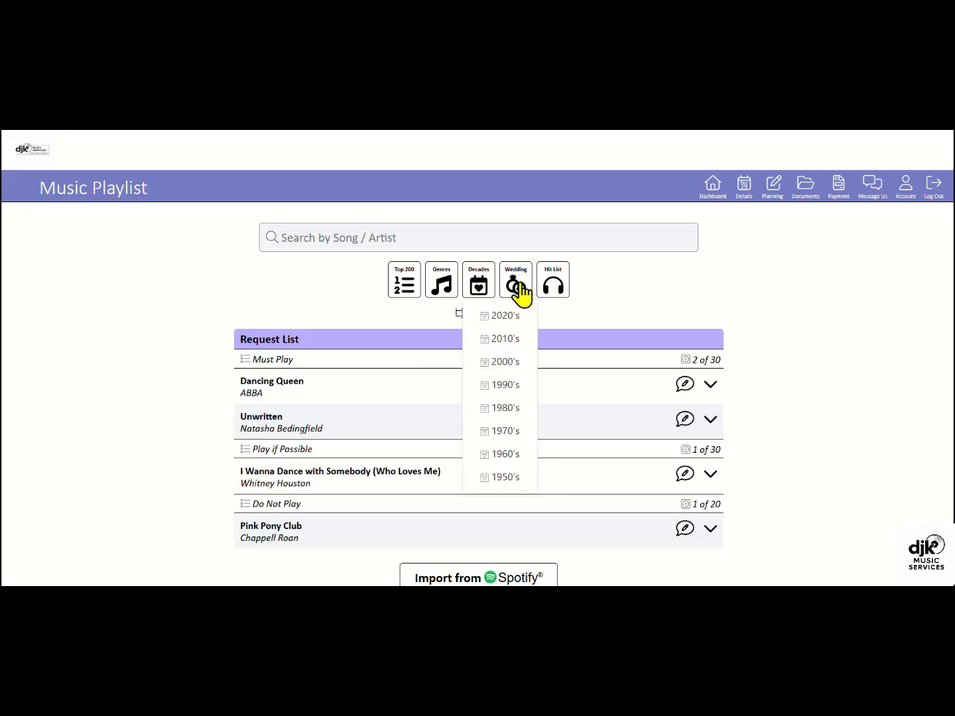
left_click(517, 292)
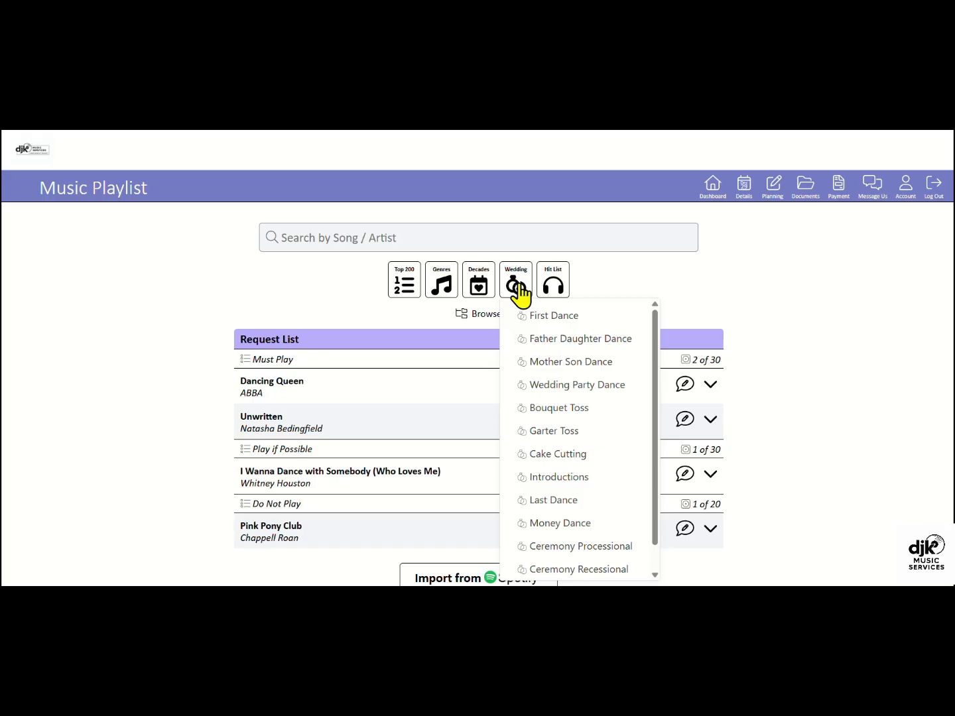
left_click(555, 286)
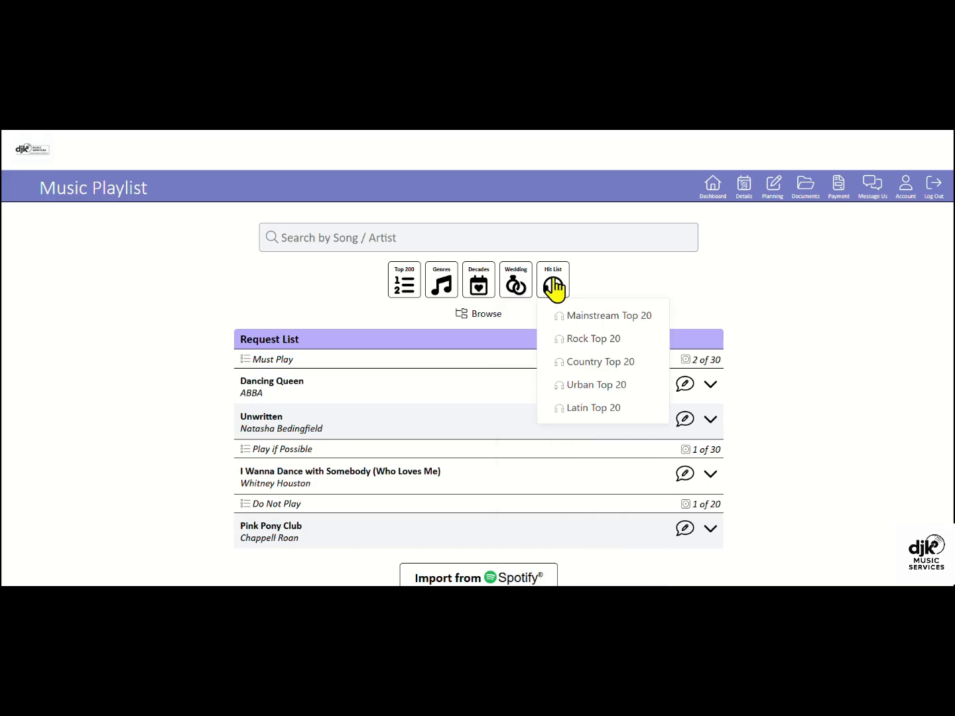
left_click(596, 278)
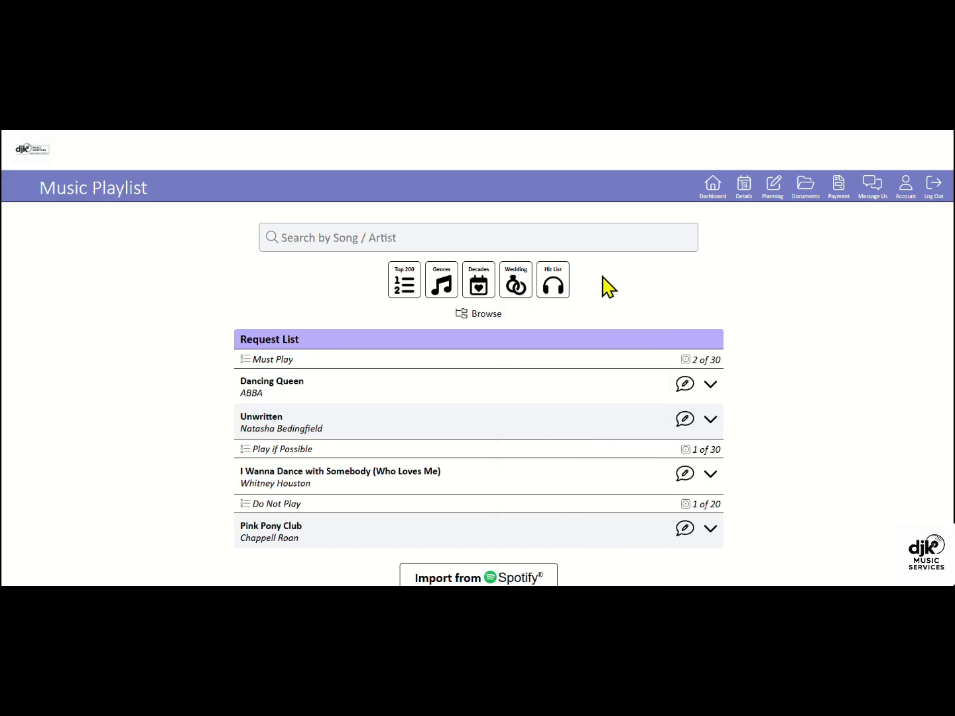
Import the 50-song Spotify playlist "playlist 2" into the event's song requests and return to the music playlist.
scroll(608, 286, "down", 2)
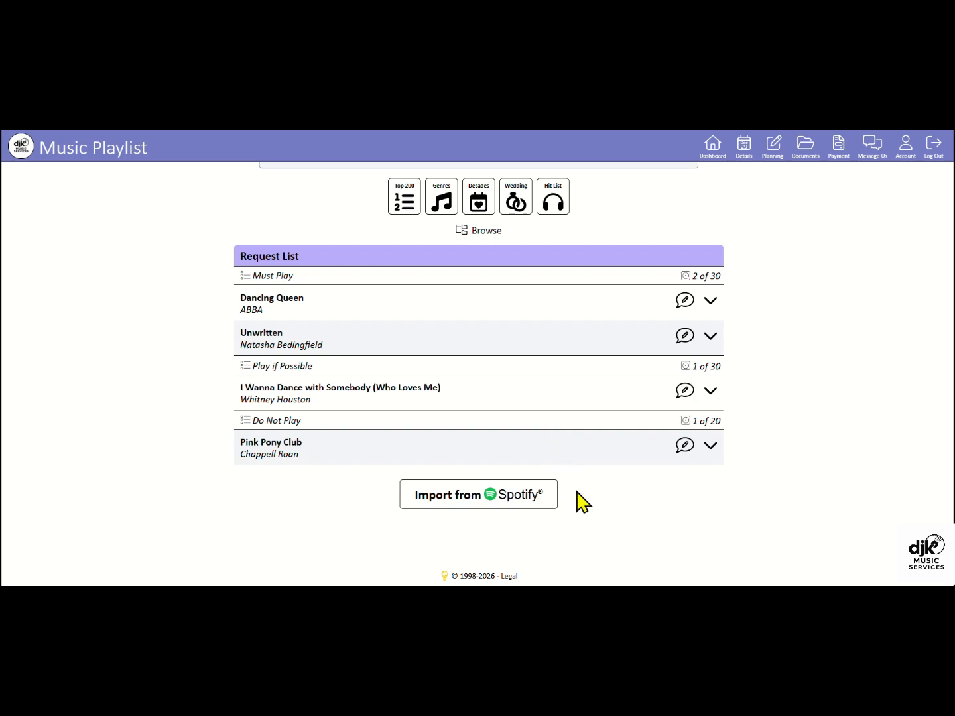
left_click(482, 503)
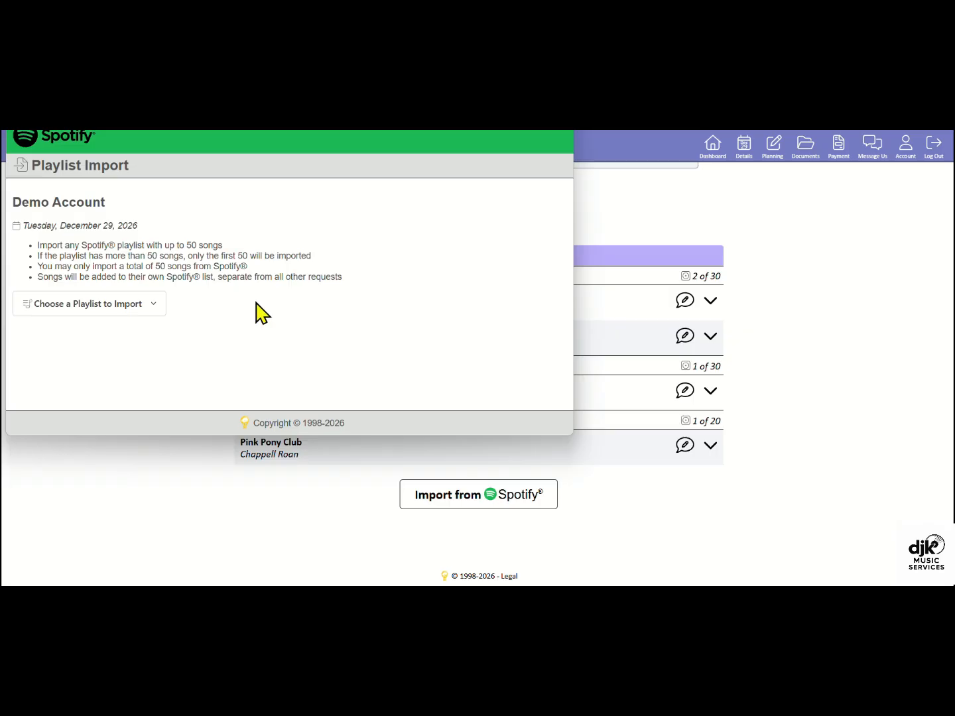
left_click(157, 309)
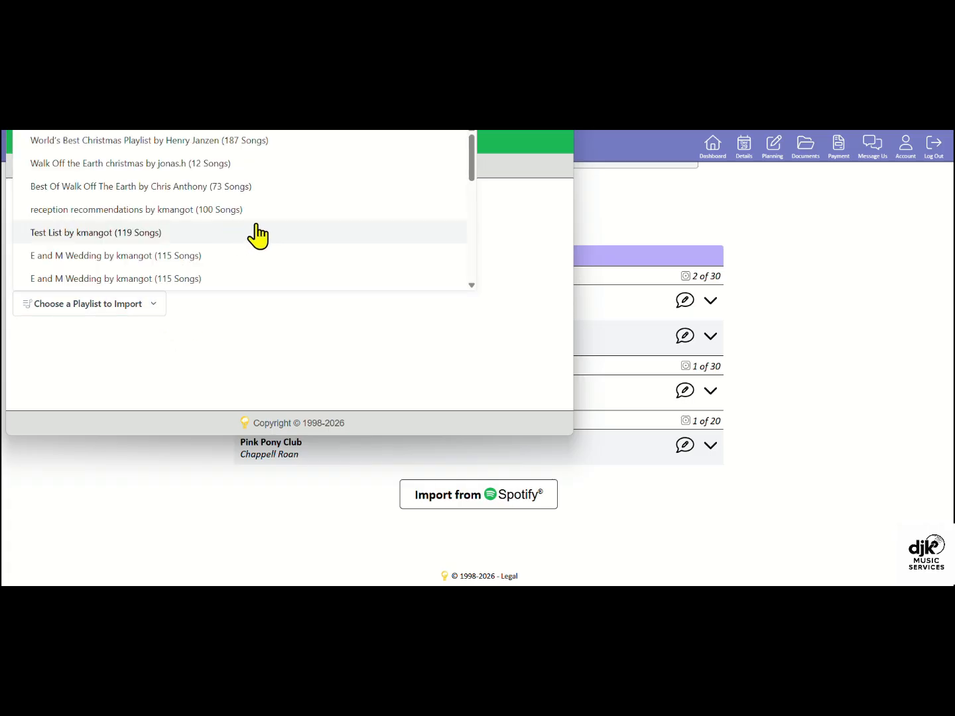
scroll(259, 231, "down", 2)
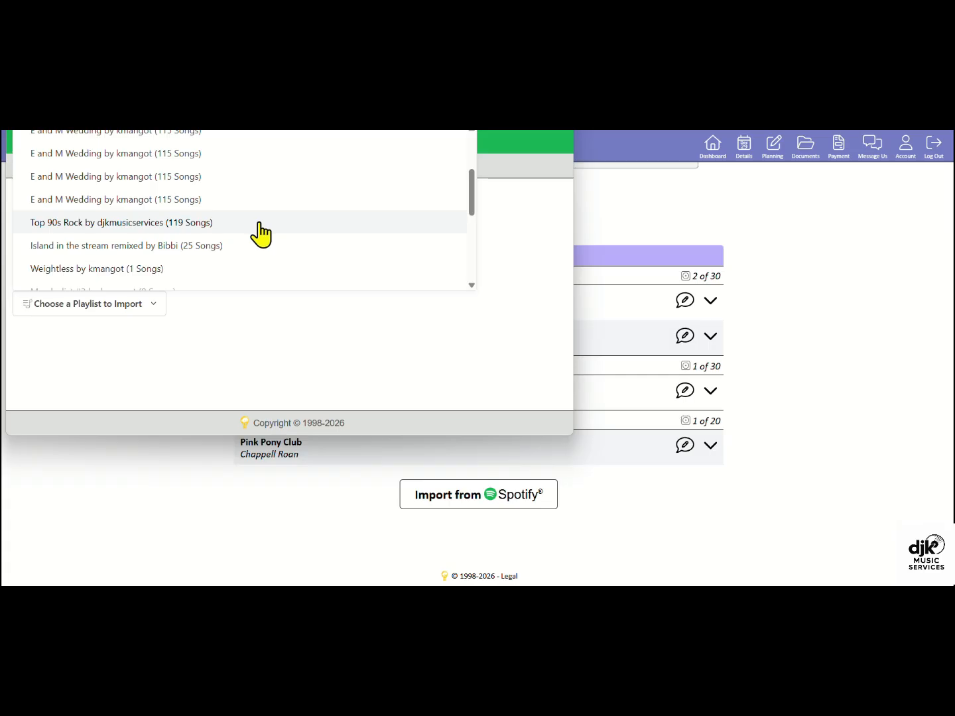
scroll(241, 251, "down", 2)
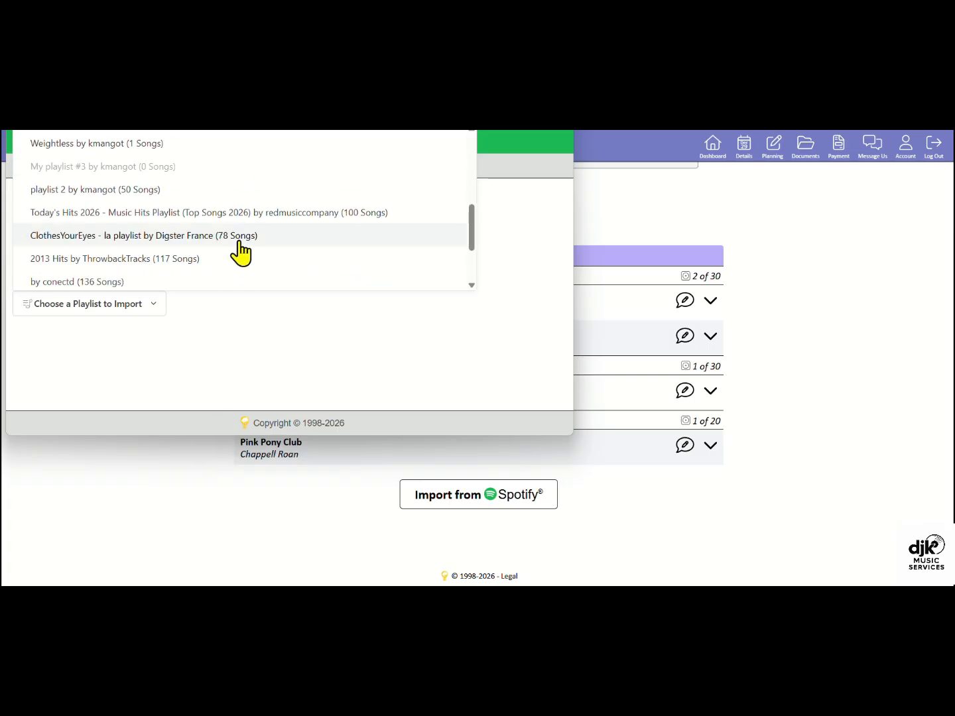
left_click(132, 191)
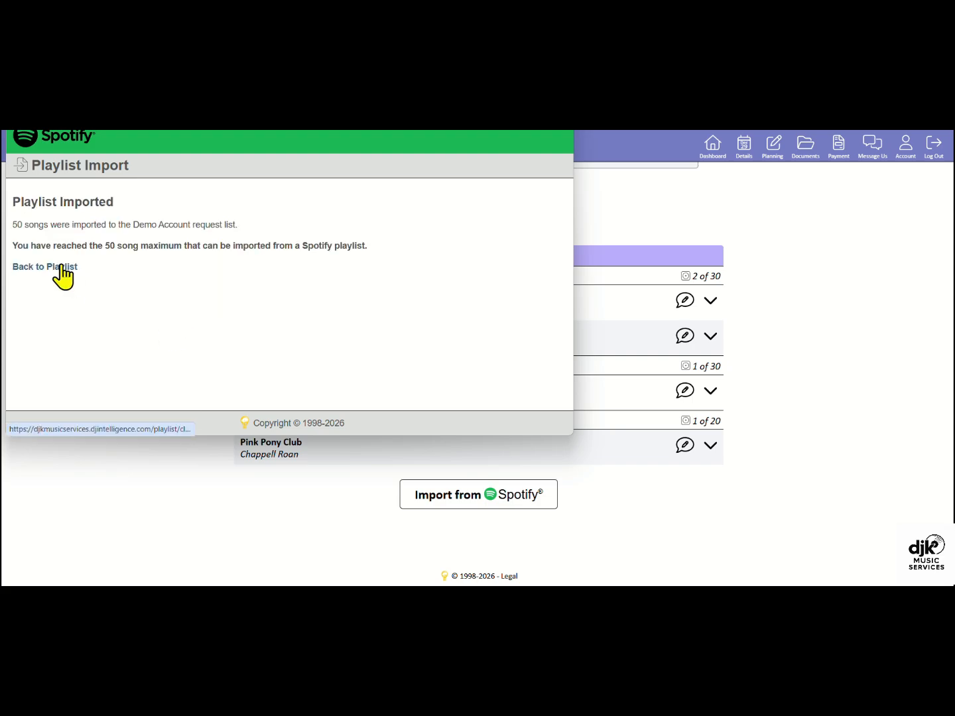
left_click(62, 266)
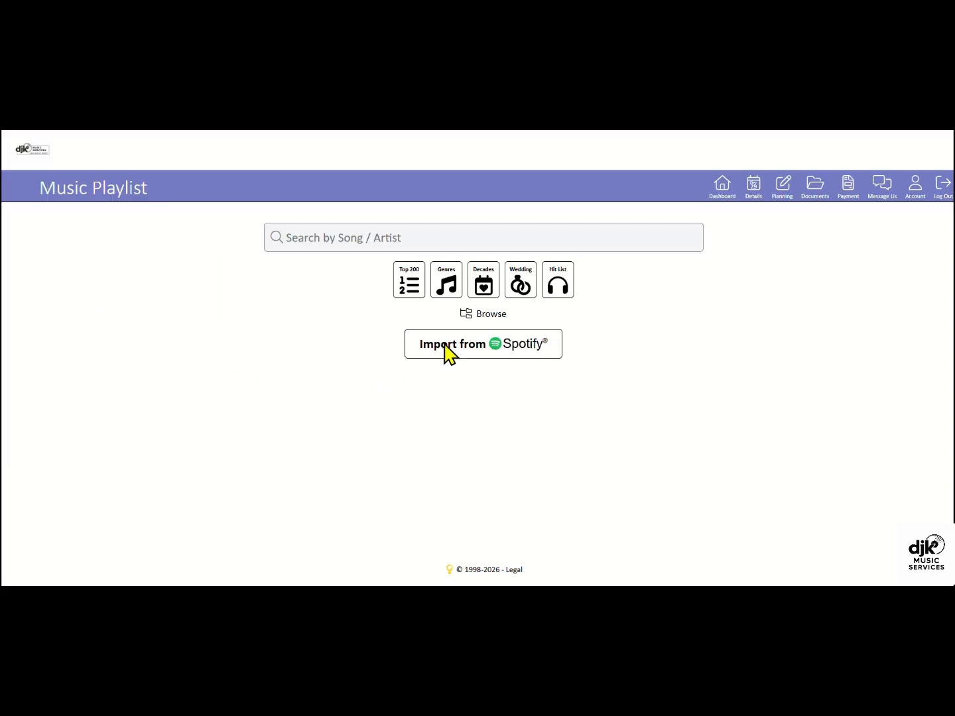
Review the imported Spotify songs in the request list.
scroll(837, 396, "down", 2)
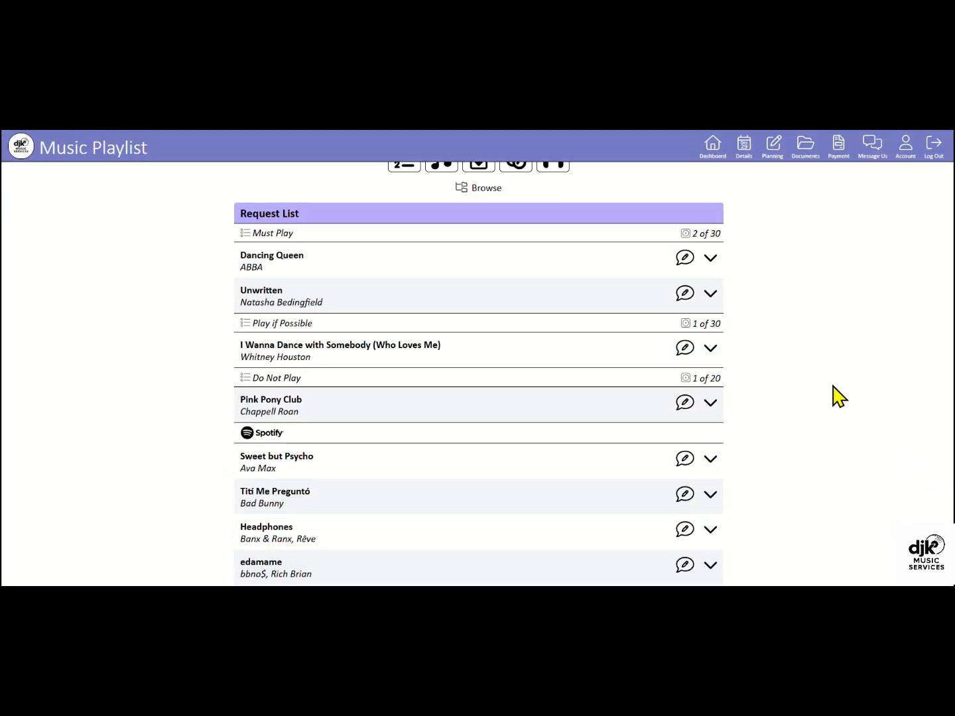
scroll(838, 396, "down", 2)
scroll(837, 393, "down", 5)
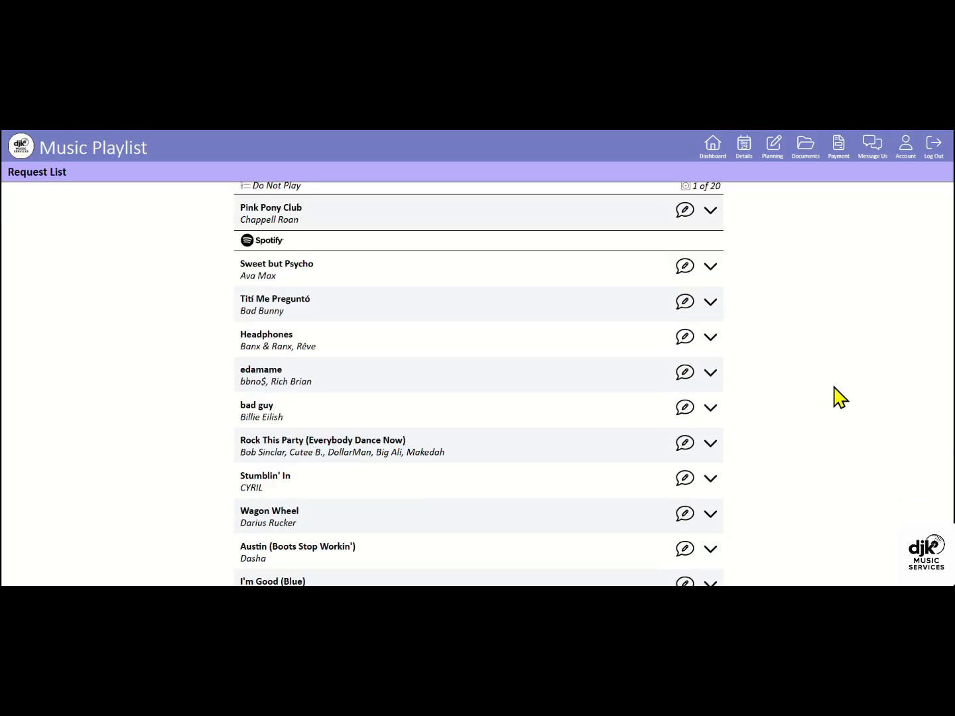
scroll(839, 399, "down", 3)
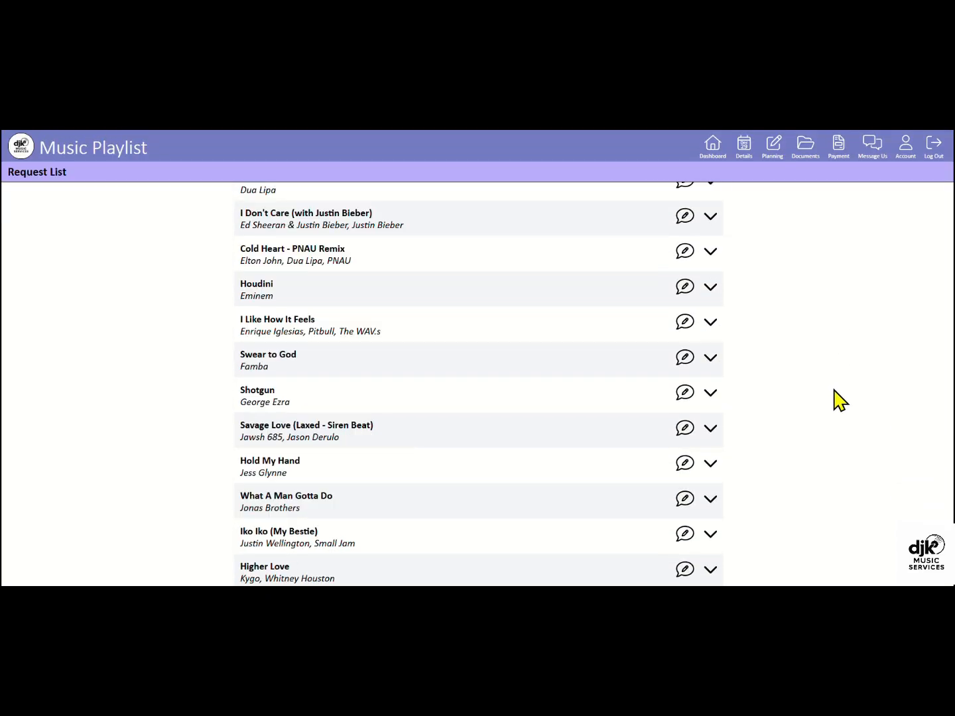
scroll(839, 399, "down", 3)
scroll(839, 401, "up", 10)
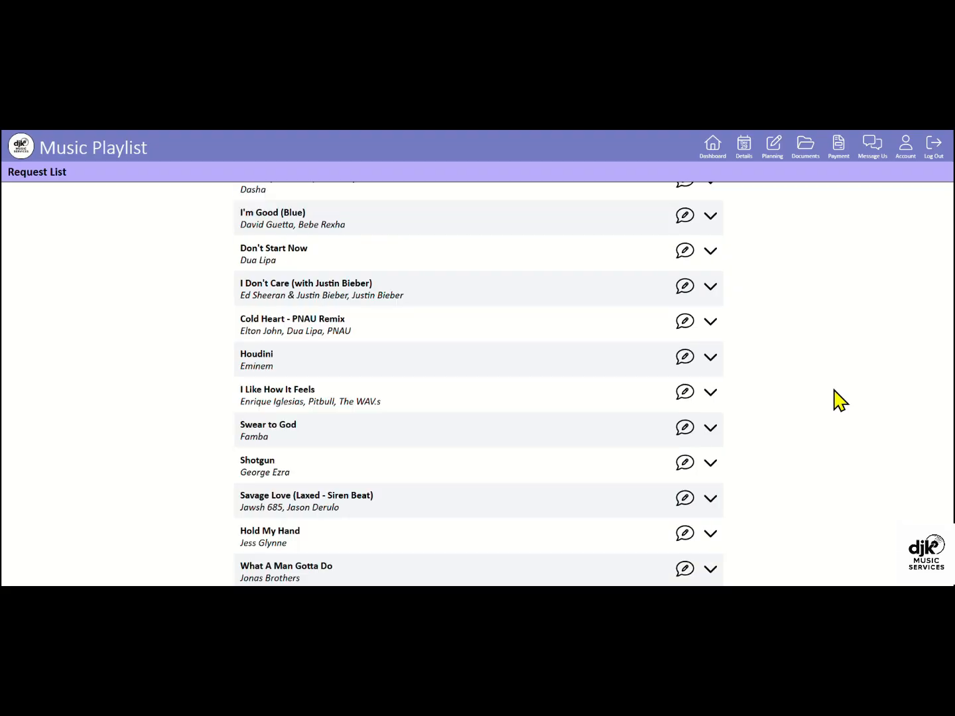
Move the imported Spotify song "Sweet but Psycho" to Must Play in the request list.
scroll(839, 401, "up", 3)
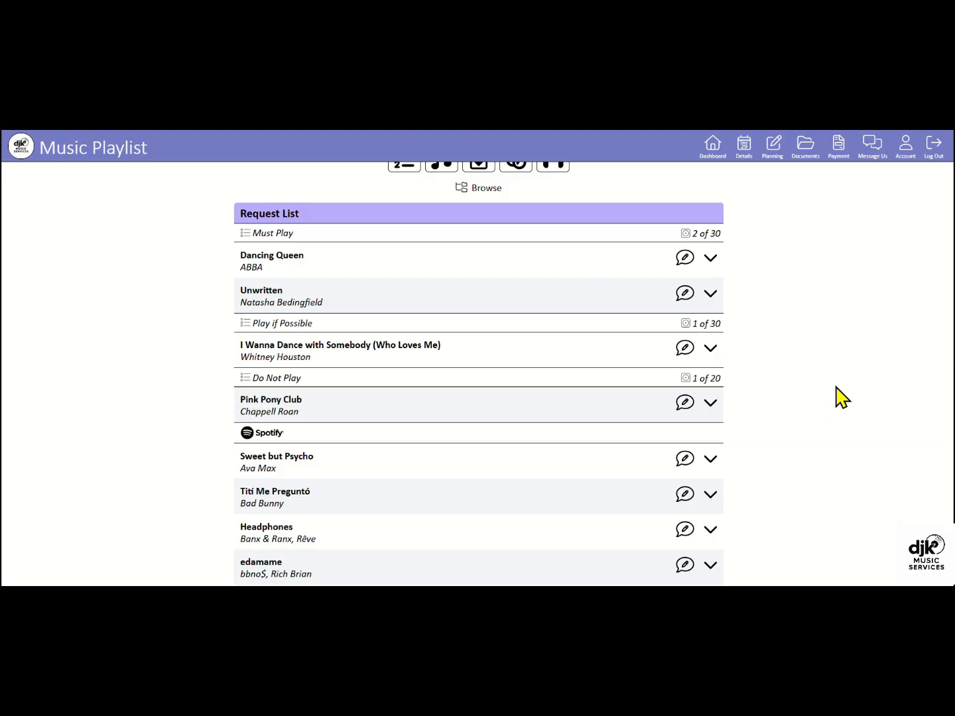
scroll(841, 397, "down", 2)
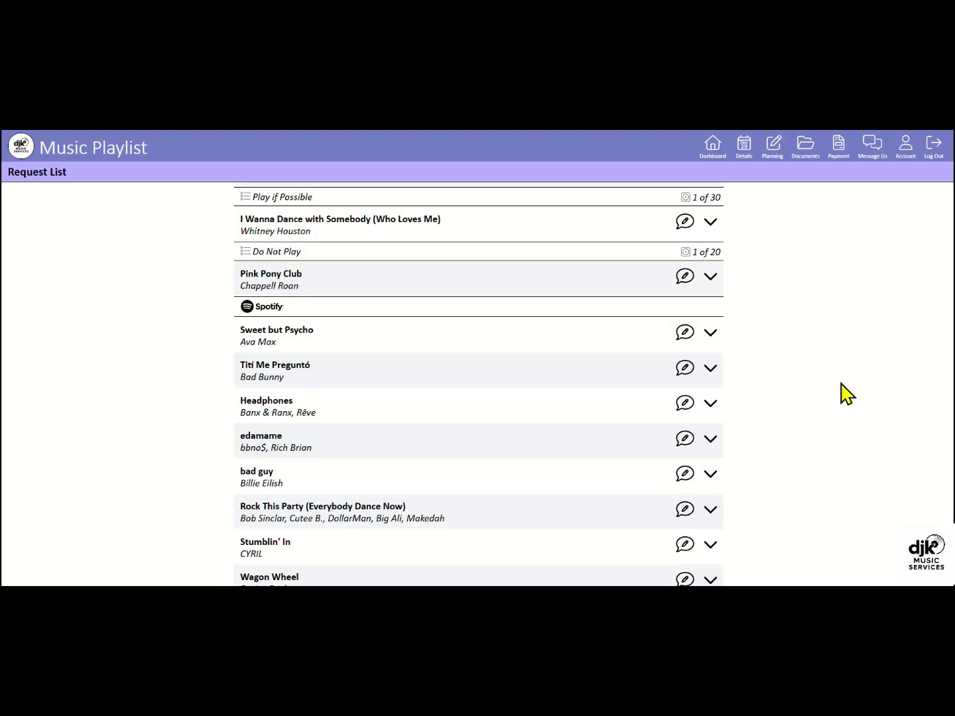
left_click(708, 332)
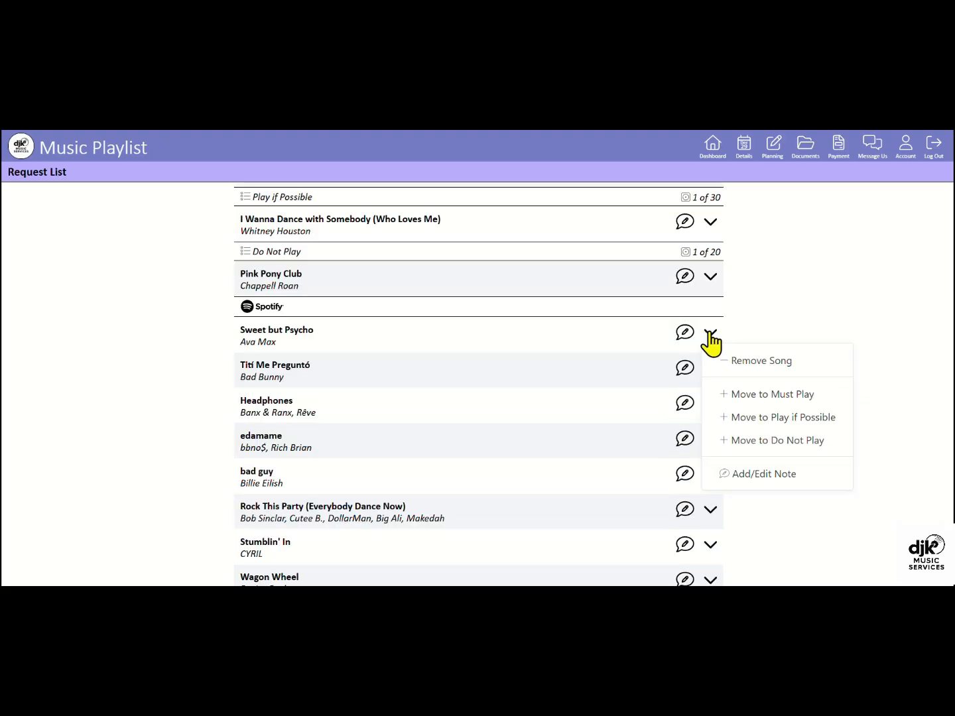
left_click(756, 398)
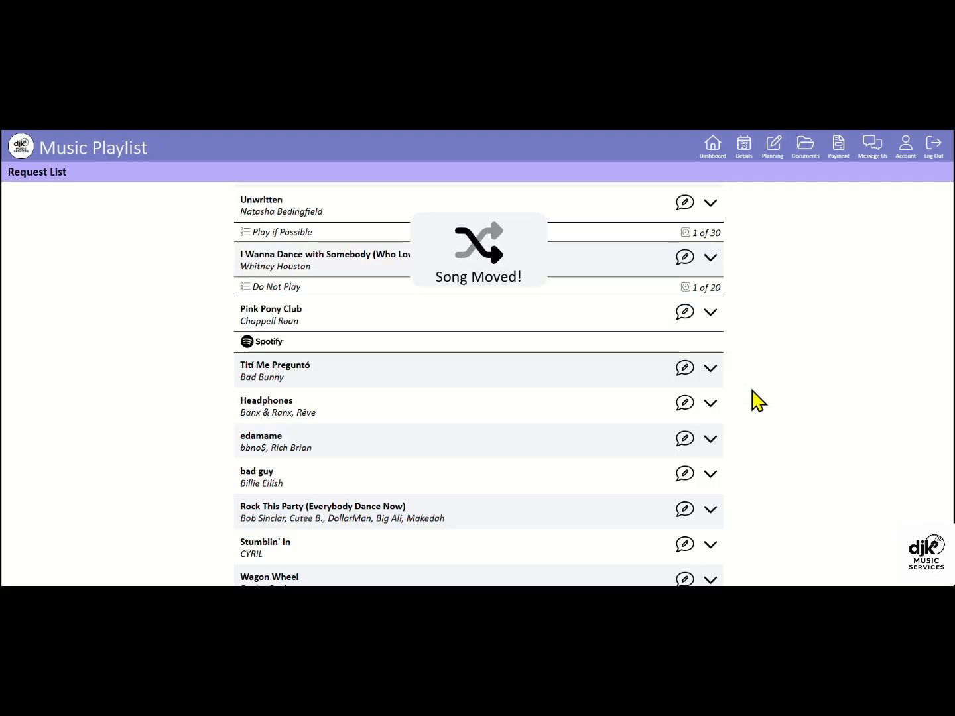
Move the Spotify songs "Tití Me Preguntó" to Play if Possible and "edamame" to Do Not Play.
left_click(709, 369)
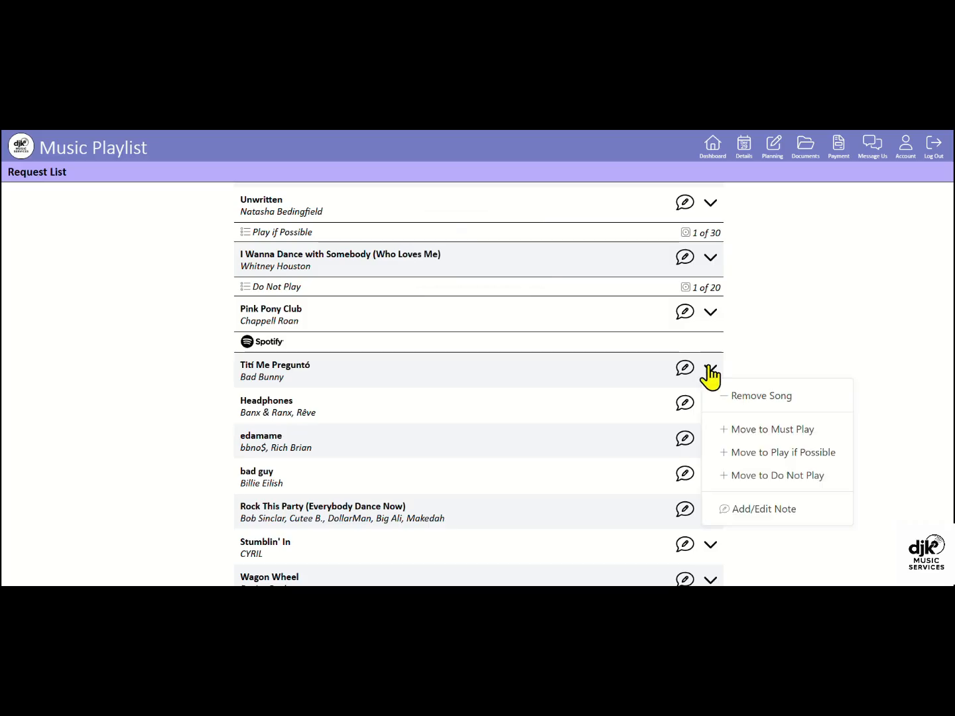
left_click(772, 457)
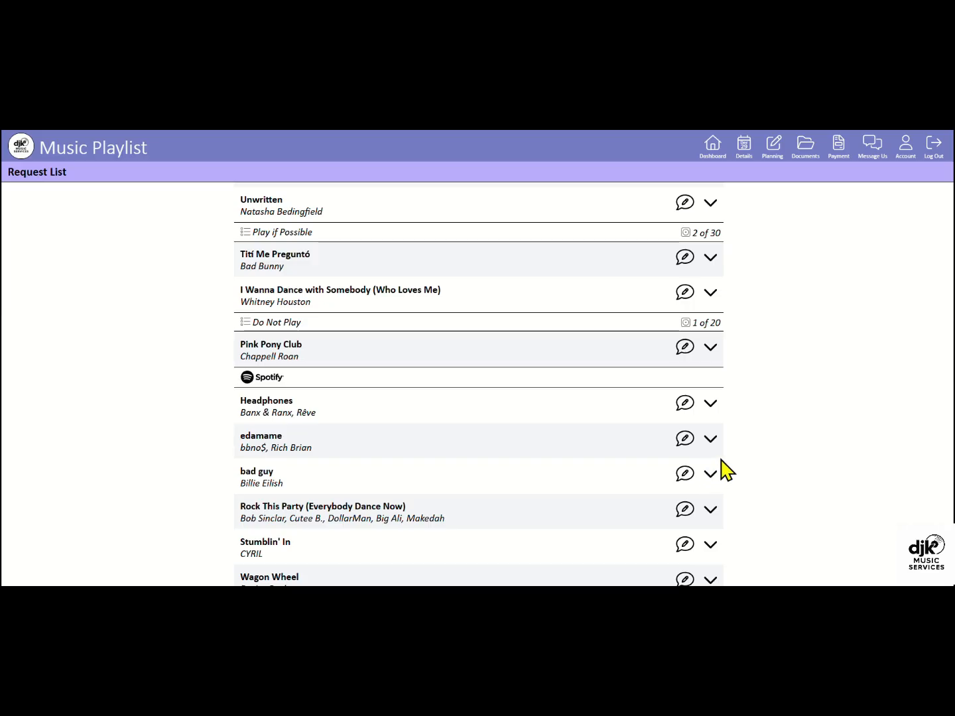
left_click(710, 438)
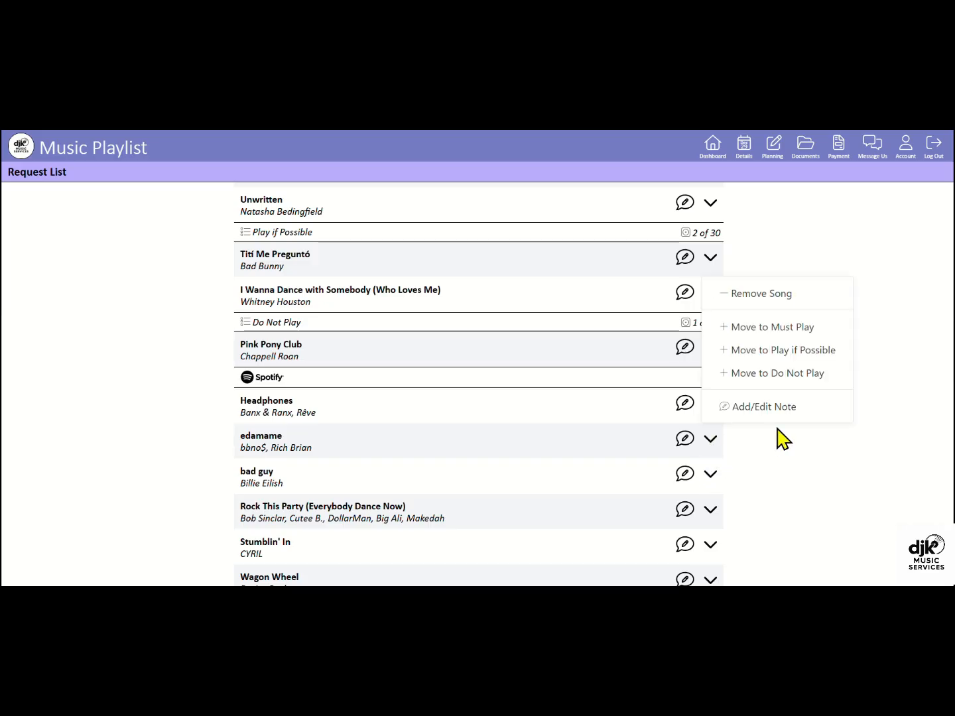
left_click(776, 378)
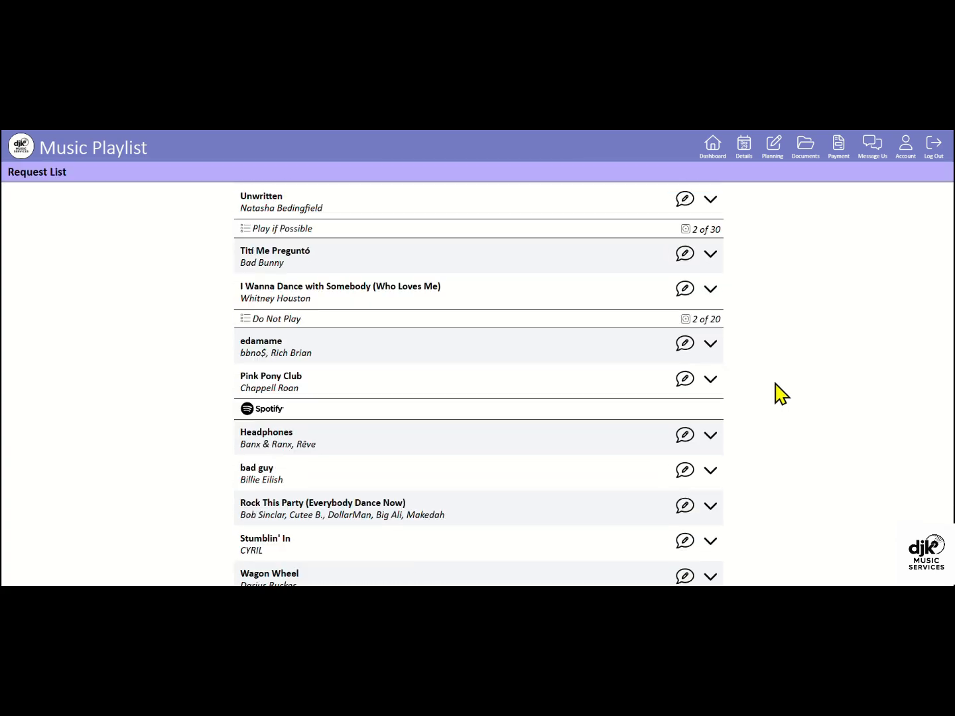
Import the 1-song Spotify playlist "Weightless" with the existing Spotify request list cleared first, and return to the music playlist.
scroll(777, 385, "down", 3)
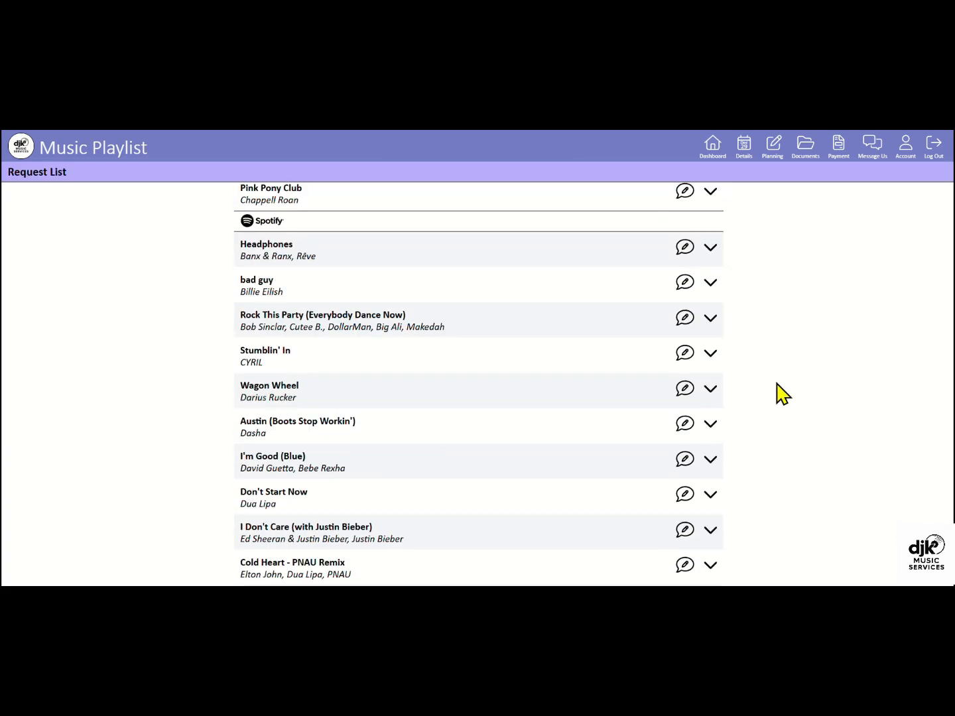
scroll(778, 385, "down", 15)
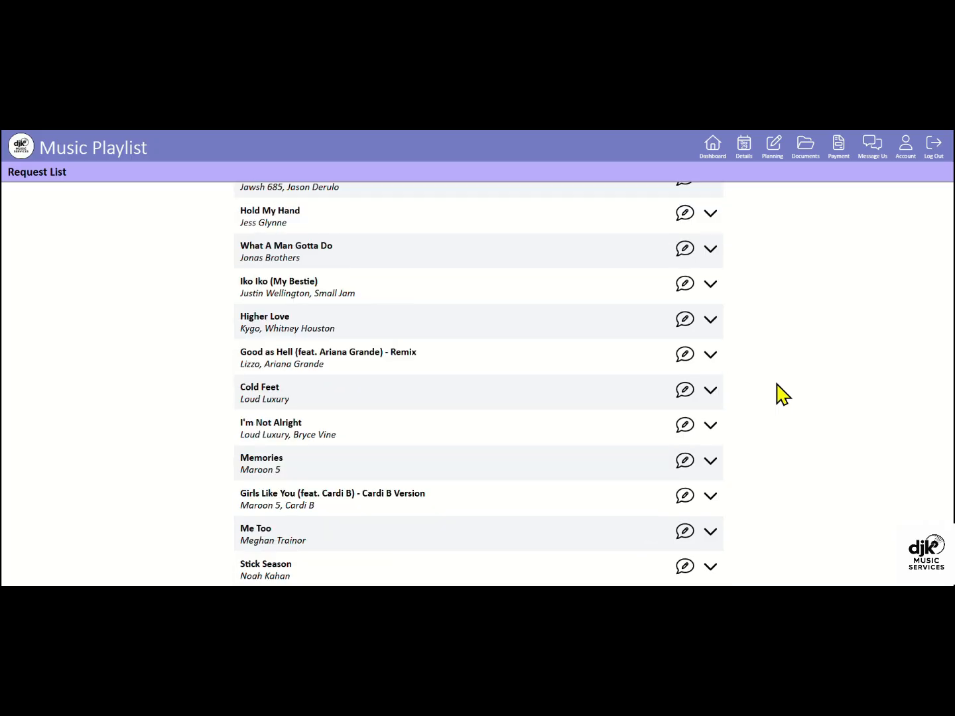
scroll(783, 395, "down", 7)
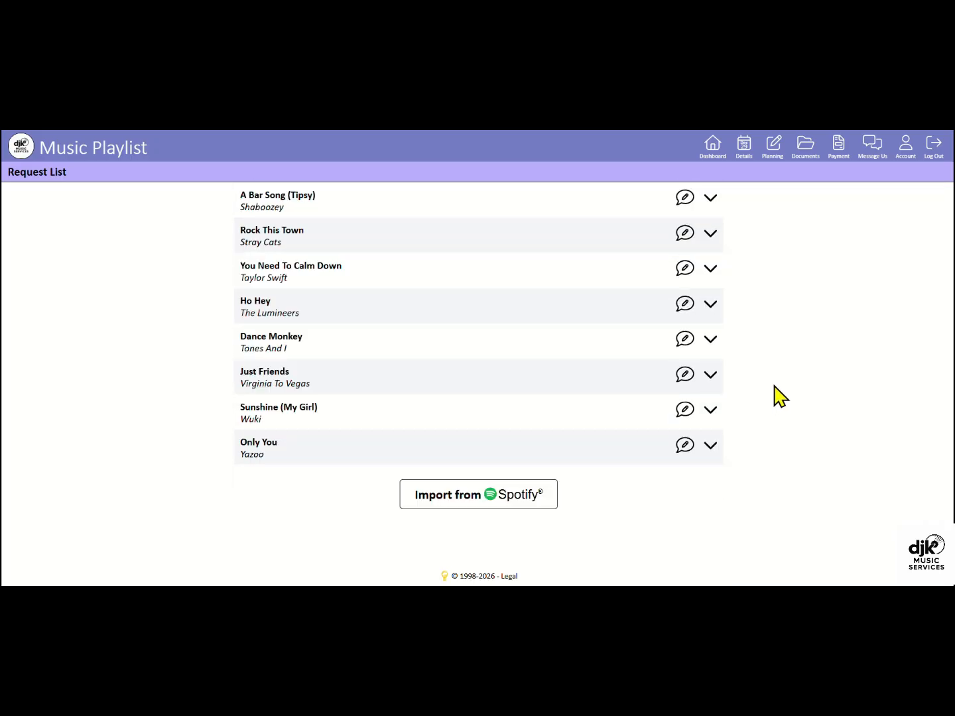
left_click(458, 498)
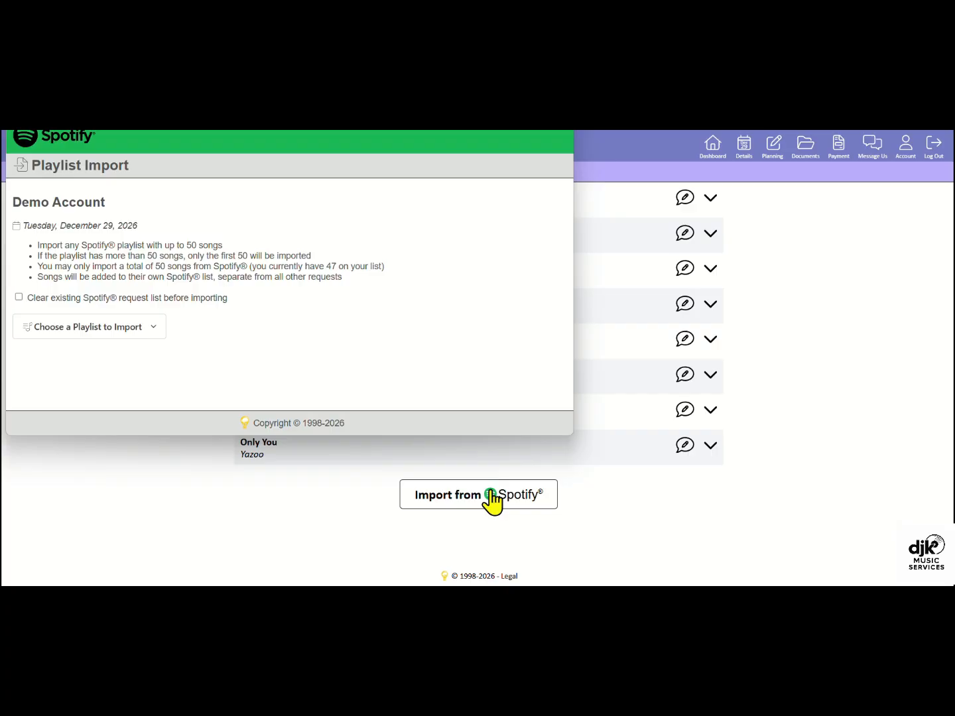
left_click(18, 298)
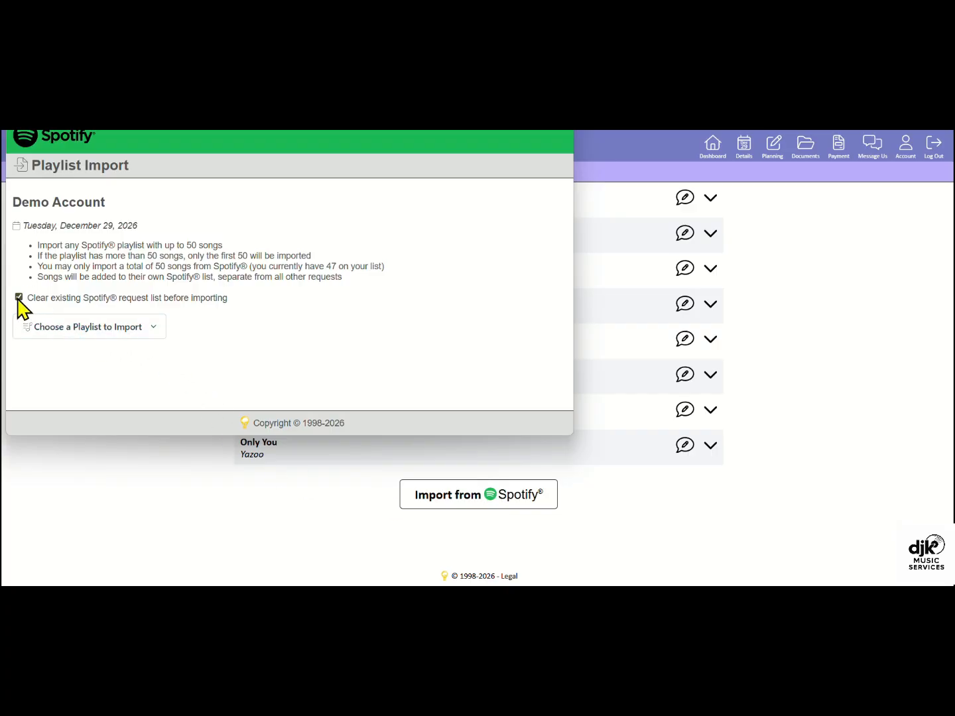
left_click(152, 331)
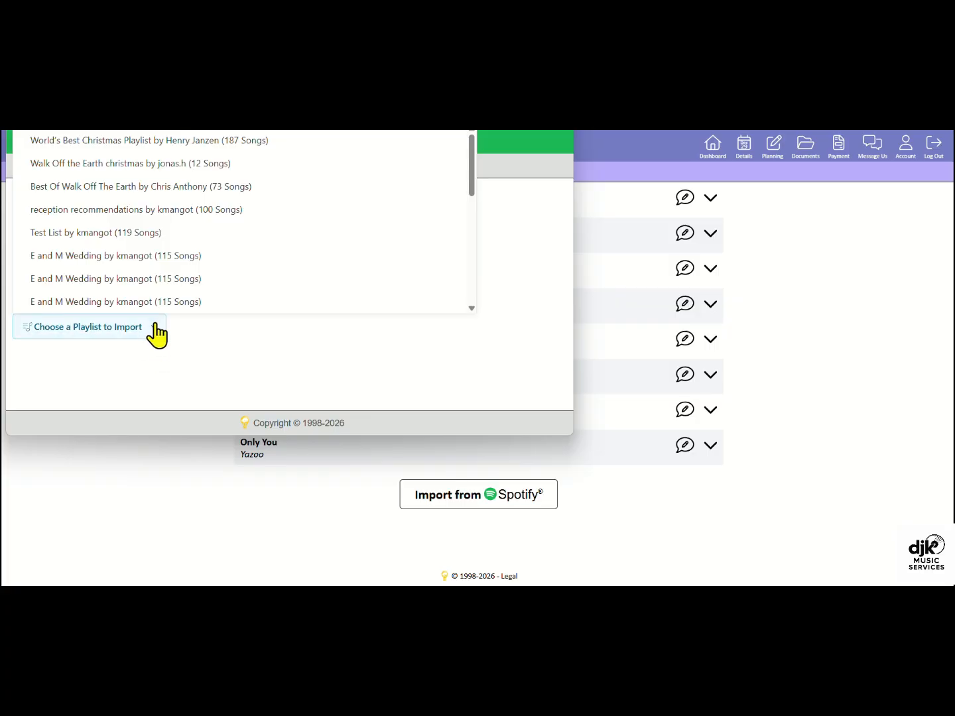
scroll(296, 253, "down", 3)
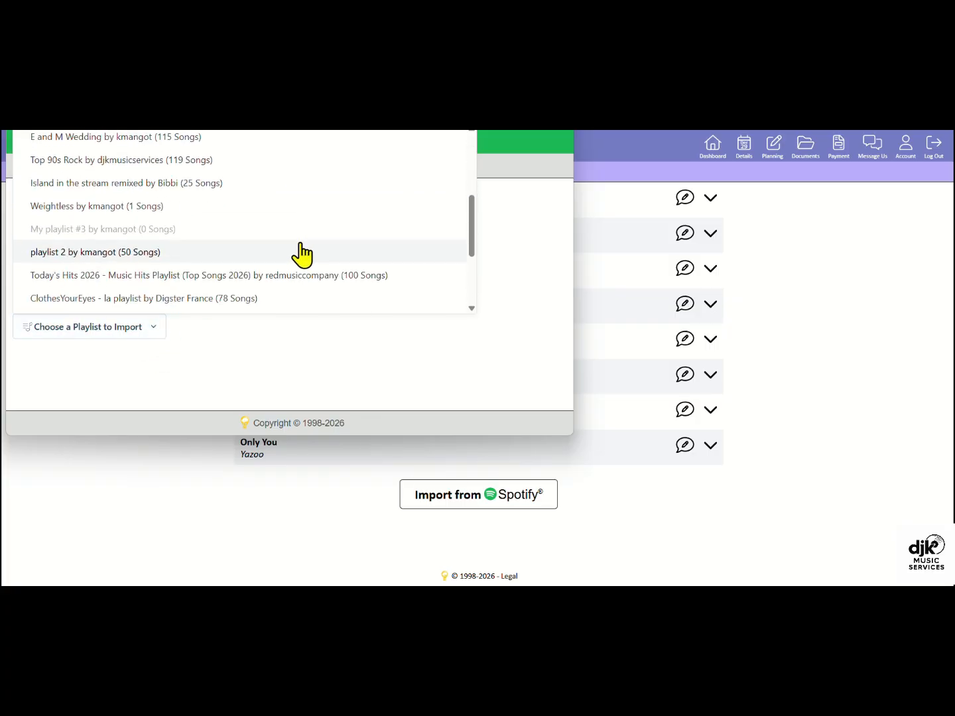
left_click(132, 209)
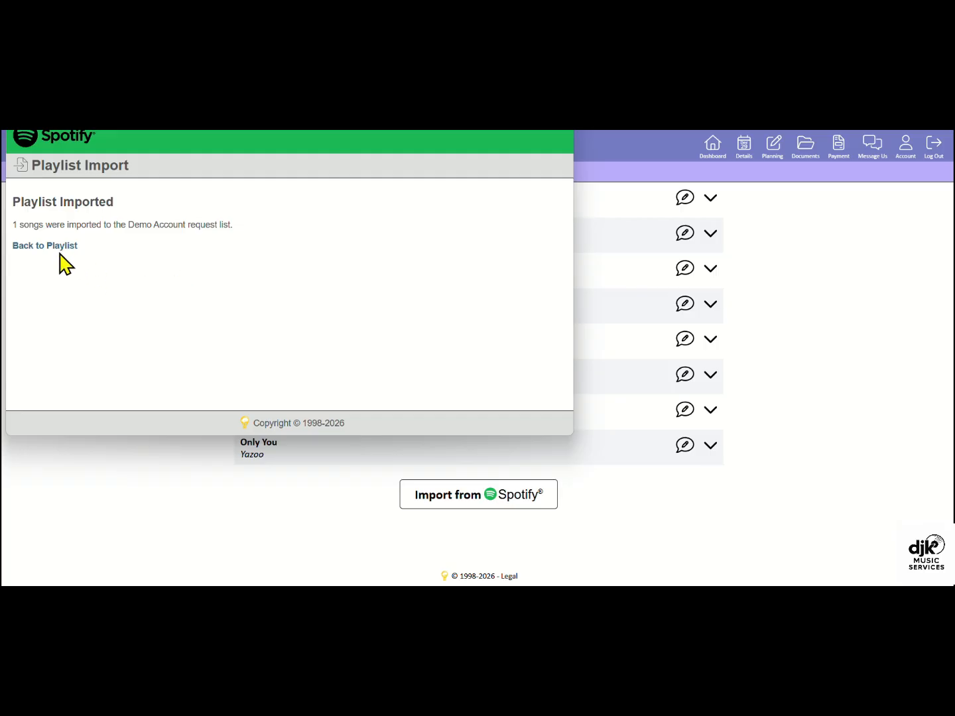
left_click(53, 246)
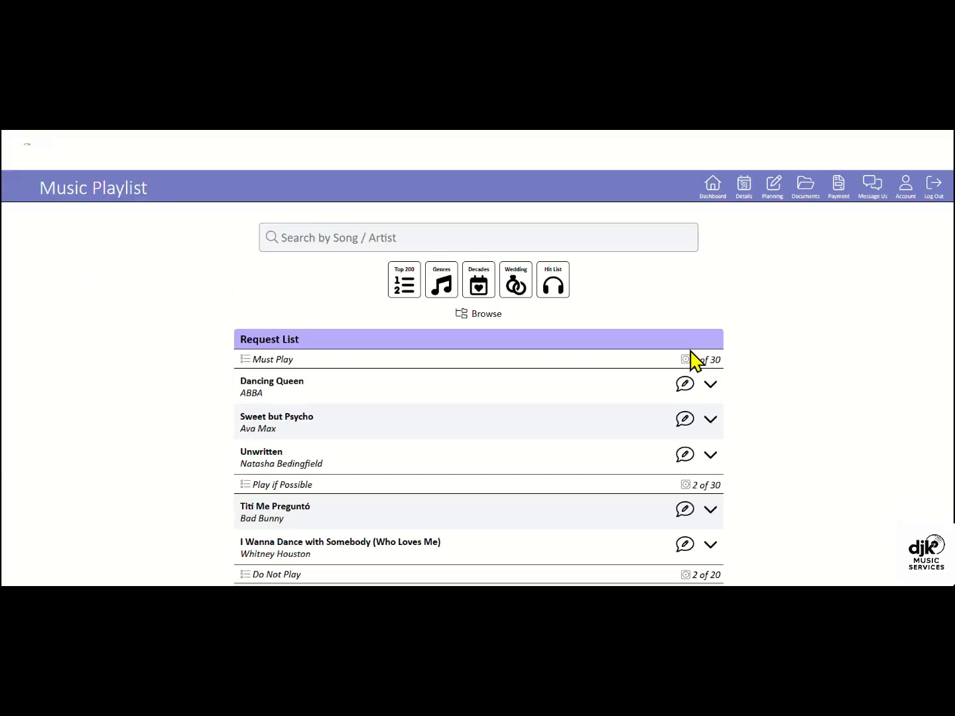
Add and save a note on the Must Play song "Dancing Queen" asking to dedicate it to a named guest at 10pm.
scroll(696, 355, "down", 2)
scroll(701, 351, "down", 2)
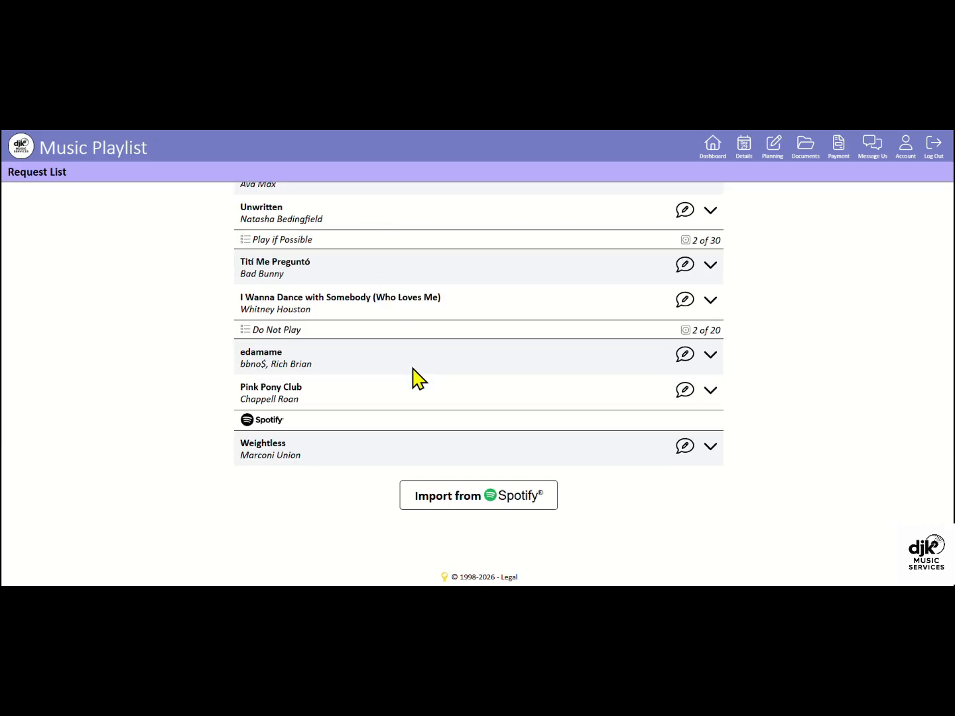
scroll(415, 375, "up", 1)
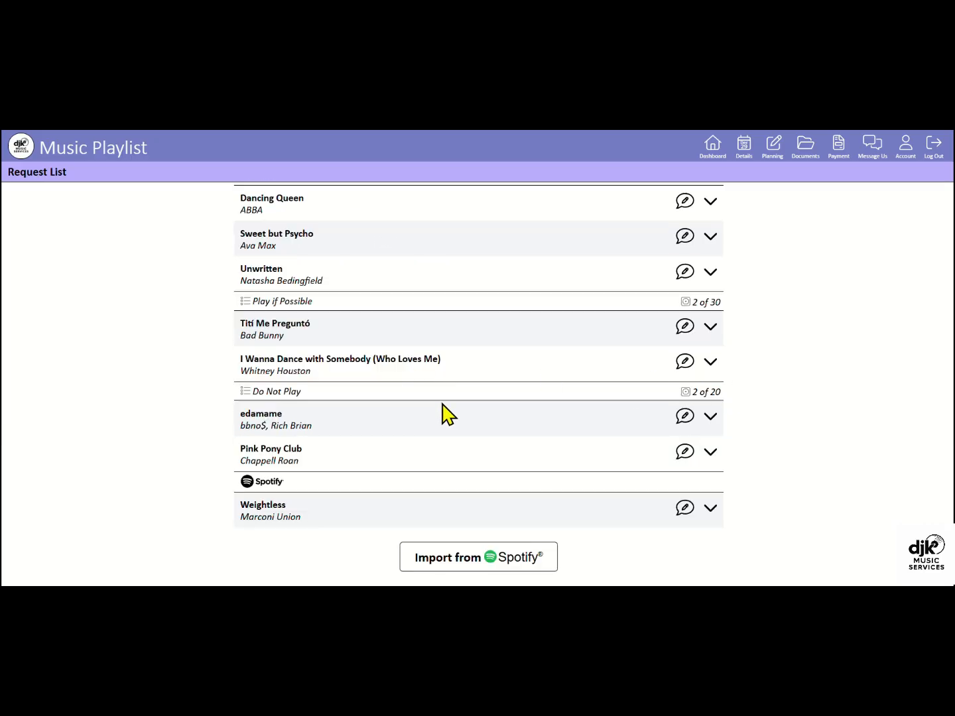
scroll(445, 411, "up", 1)
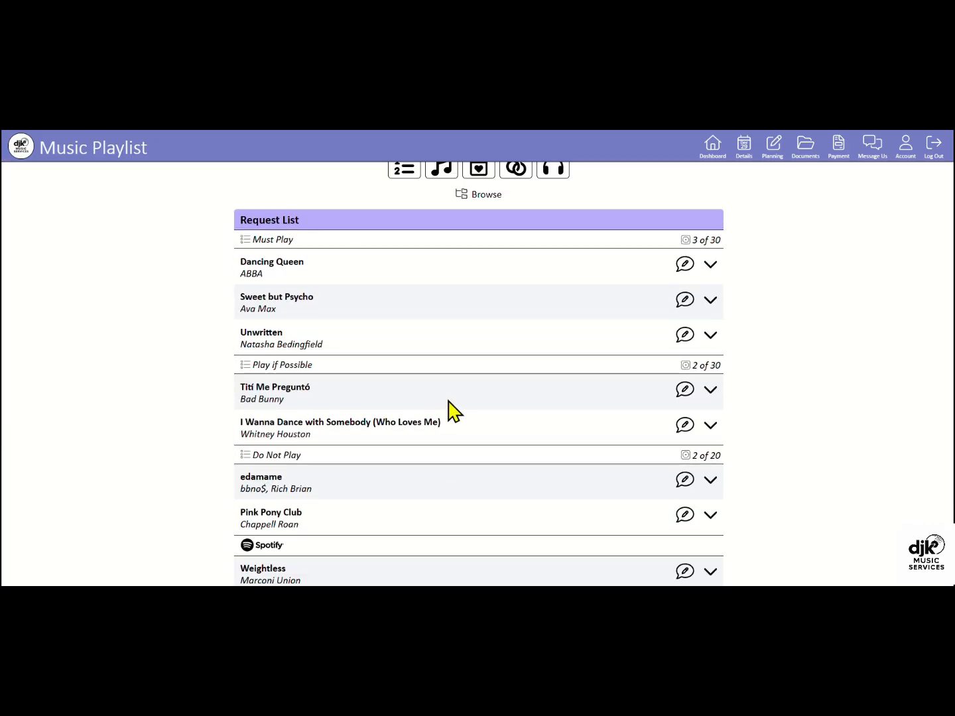
left_click(710, 266)
left_click(772, 384)
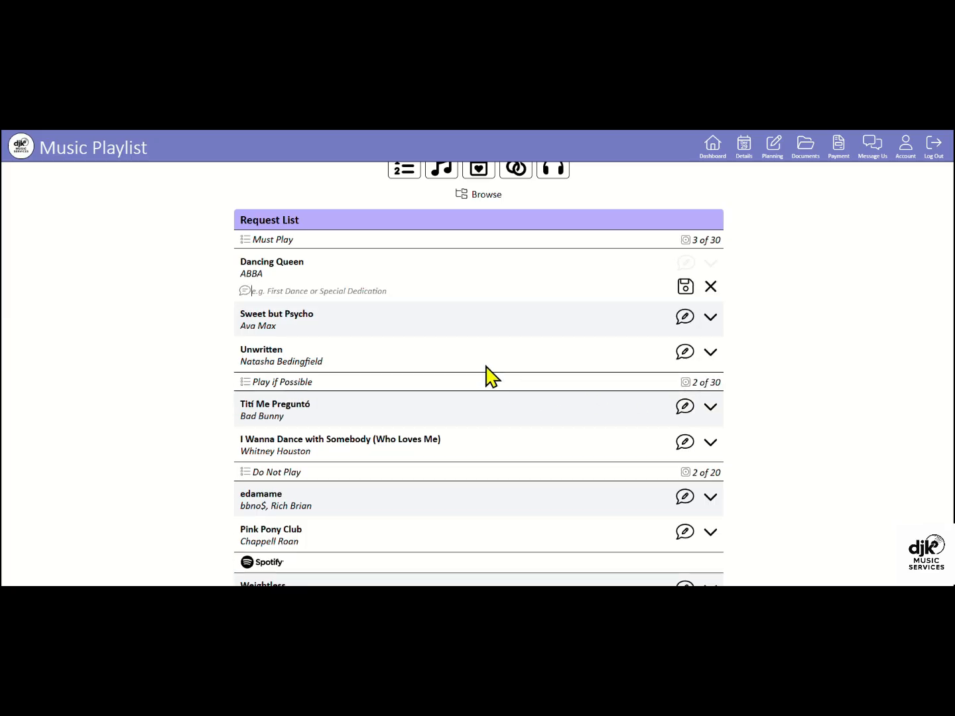
left_click(391, 295)
type("plea")
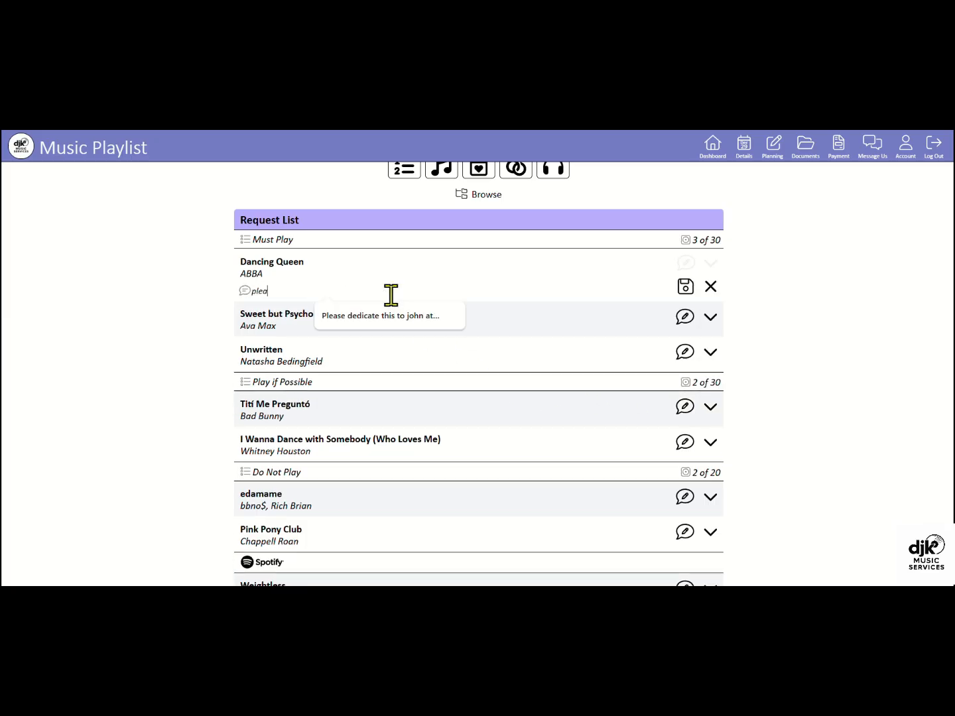
type("se dedicate to S")
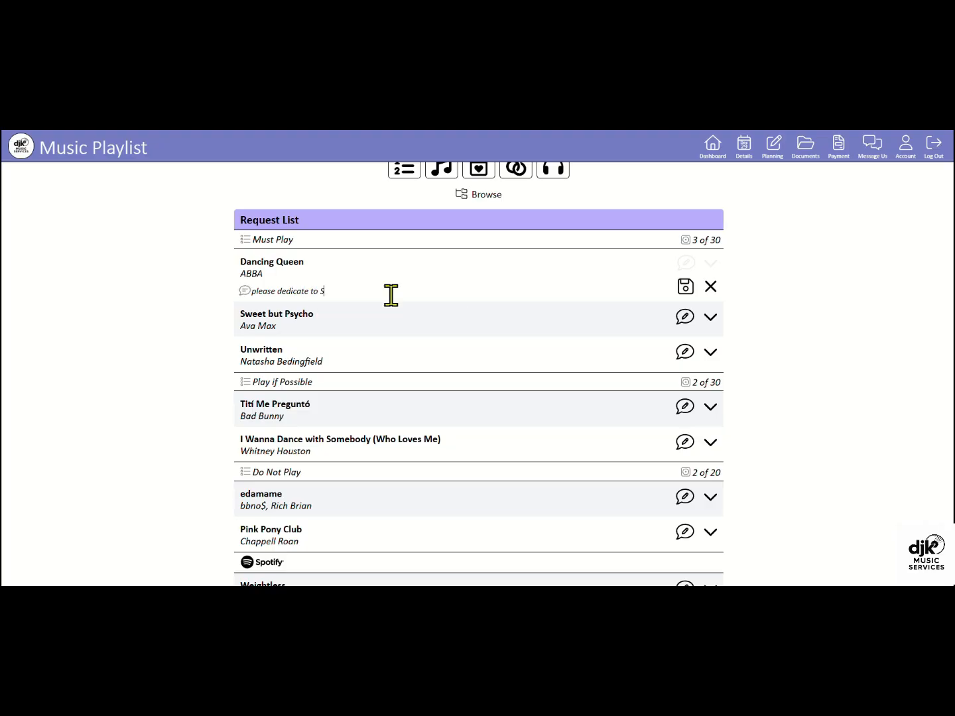
type("usan at 10pm")
left_click(685, 287)
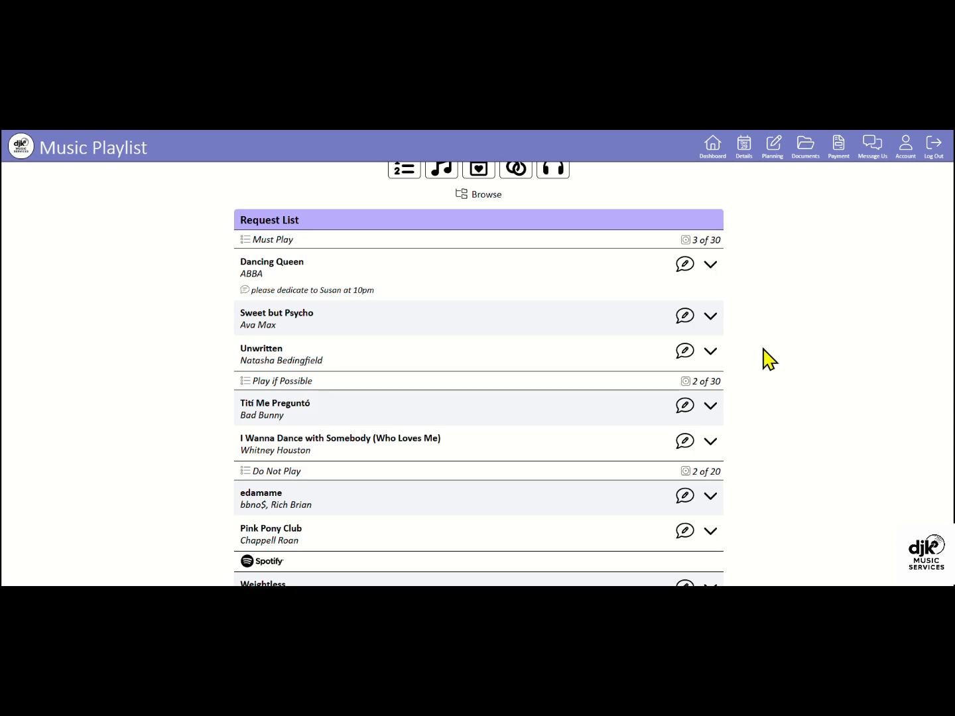
Return to the dashboard, open the Planning Form and view the available ceremony times.
scroll(762, 350, "down", 1)
scroll(773, 358, "down", 1)
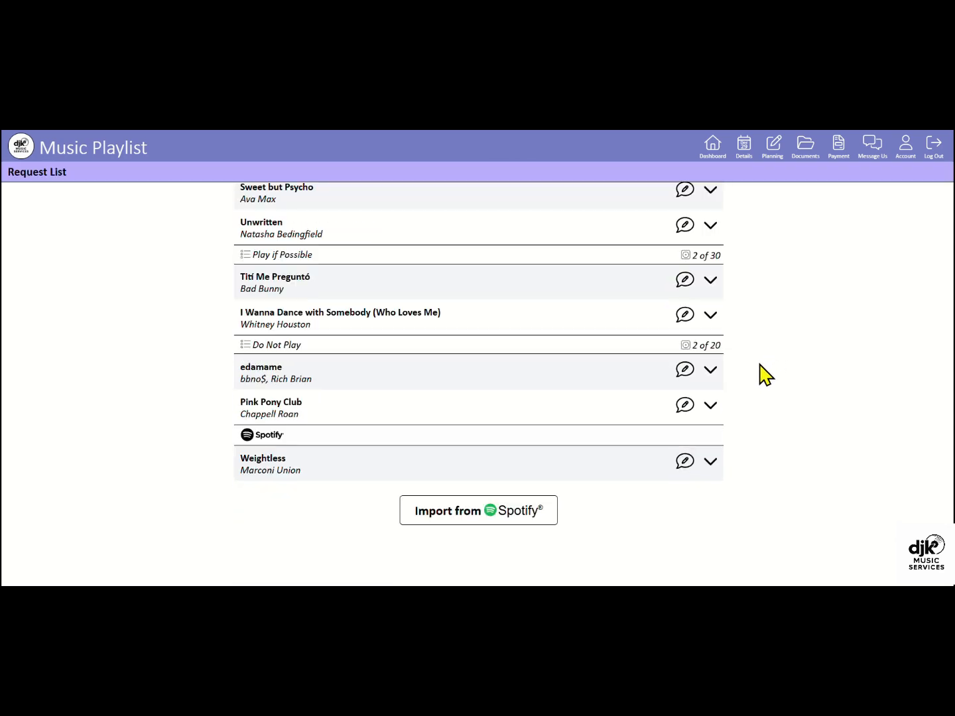
left_click(711, 151)
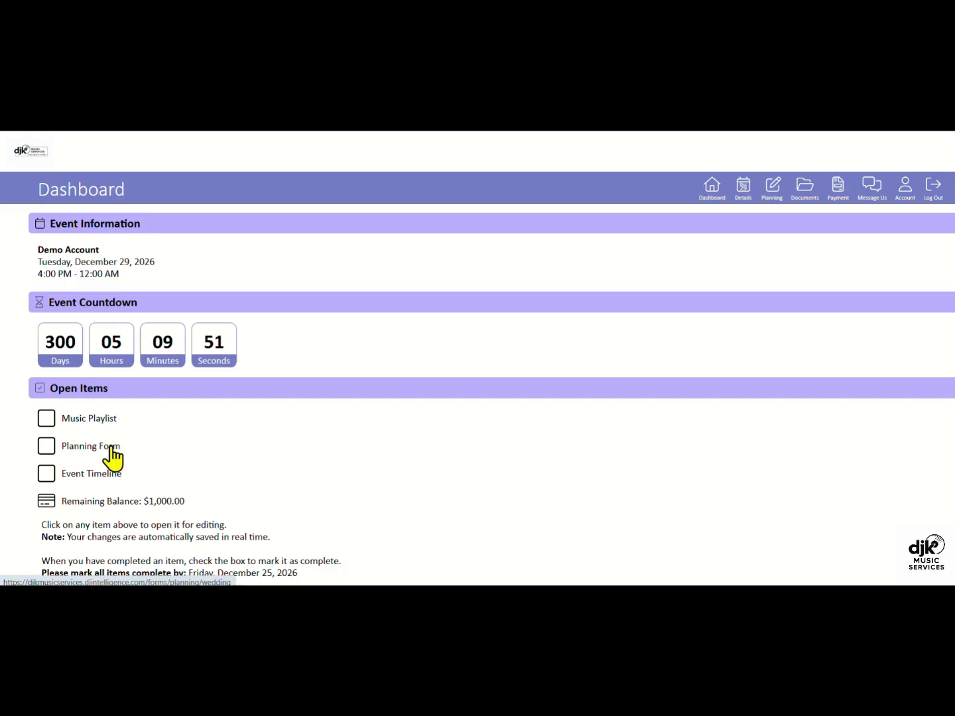
left_click(112, 450)
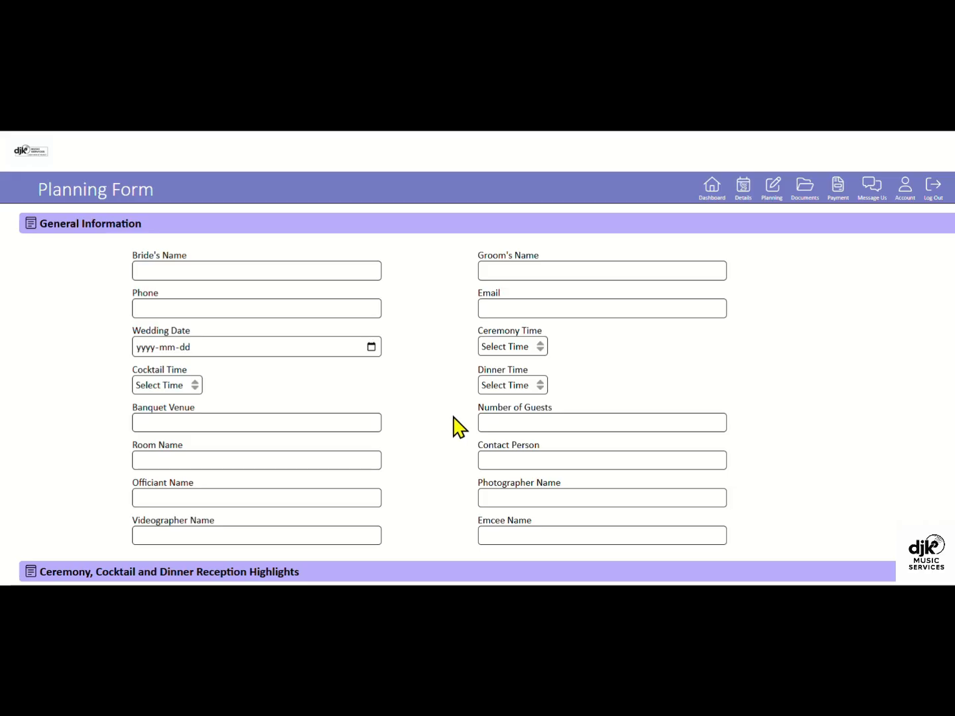
left_click(526, 348)
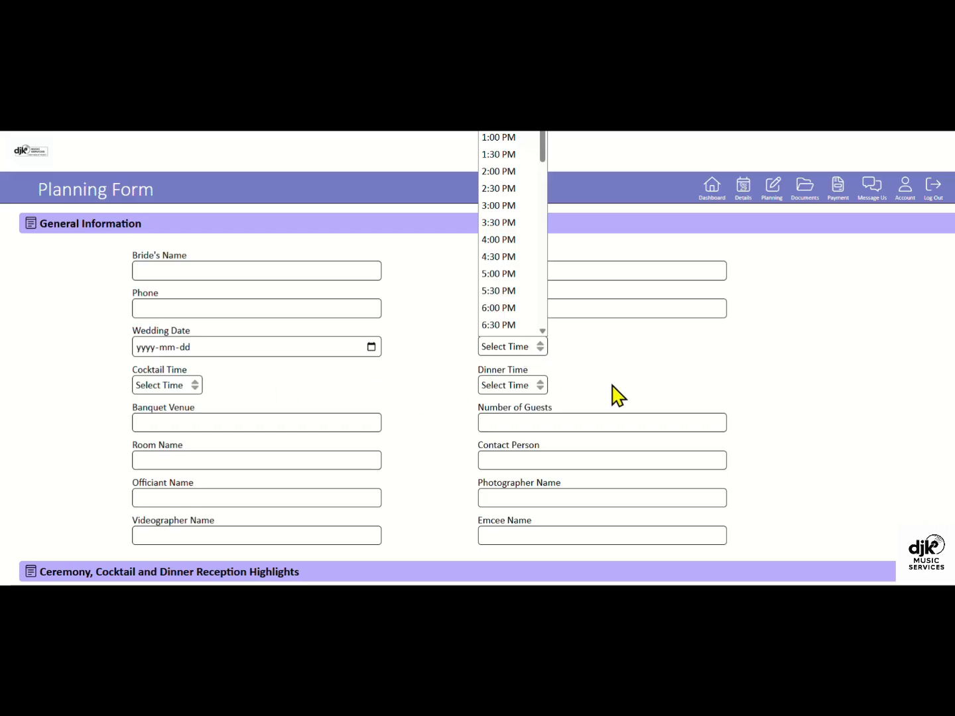
Set the Prelude Music Type to Love Songs in the ceremony, cocktail and dinner reception highlights.
scroll(617, 396, "down", 1)
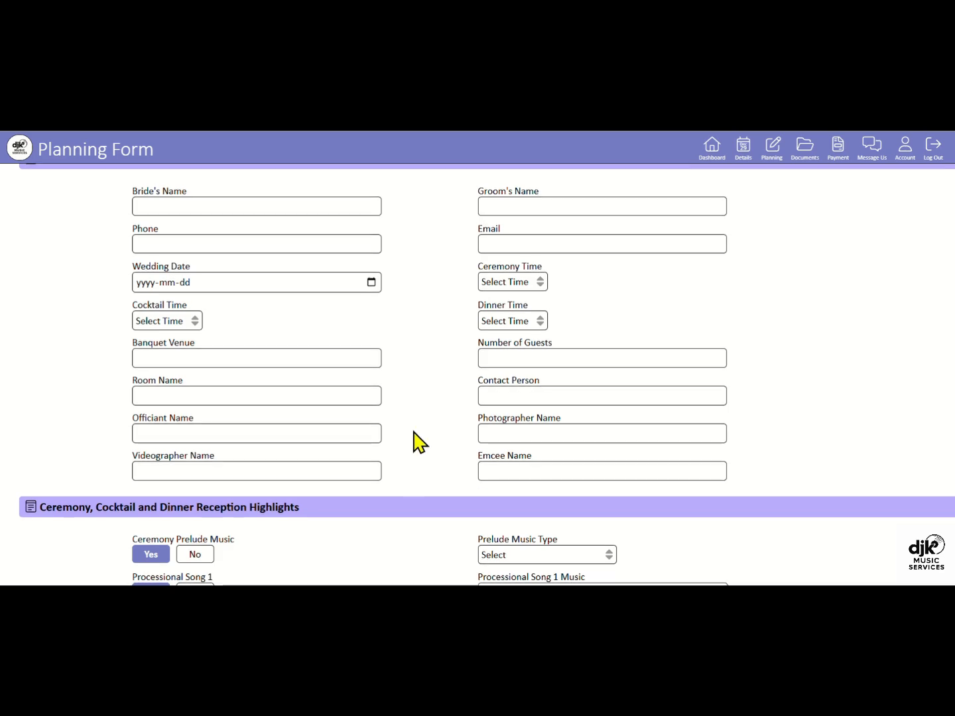
scroll(441, 421, "down", 2)
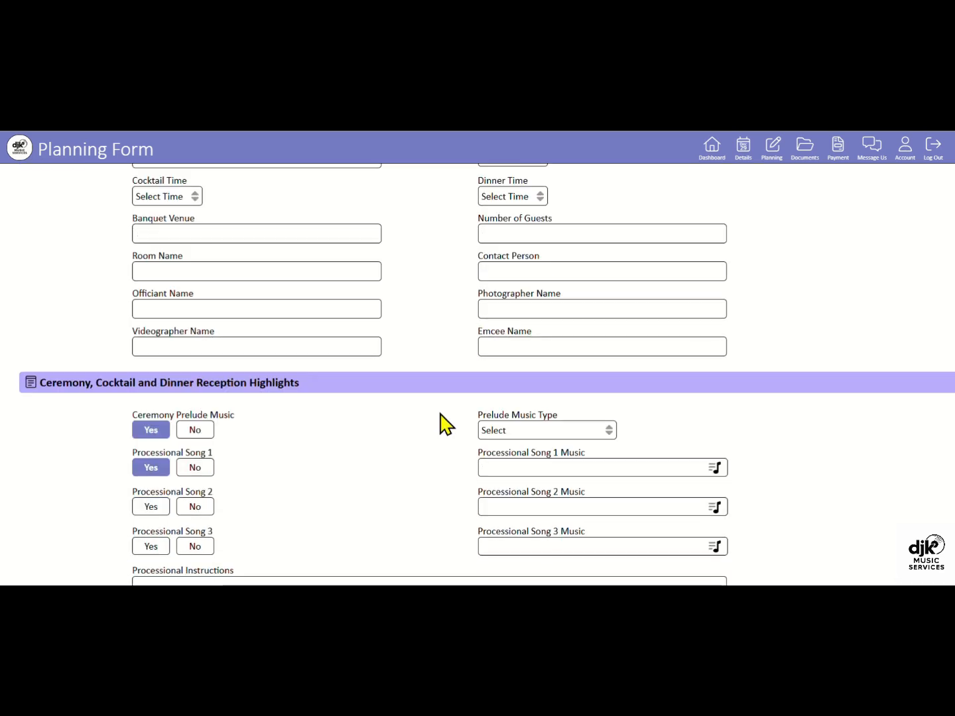
scroll(447, 403, "down", 1)
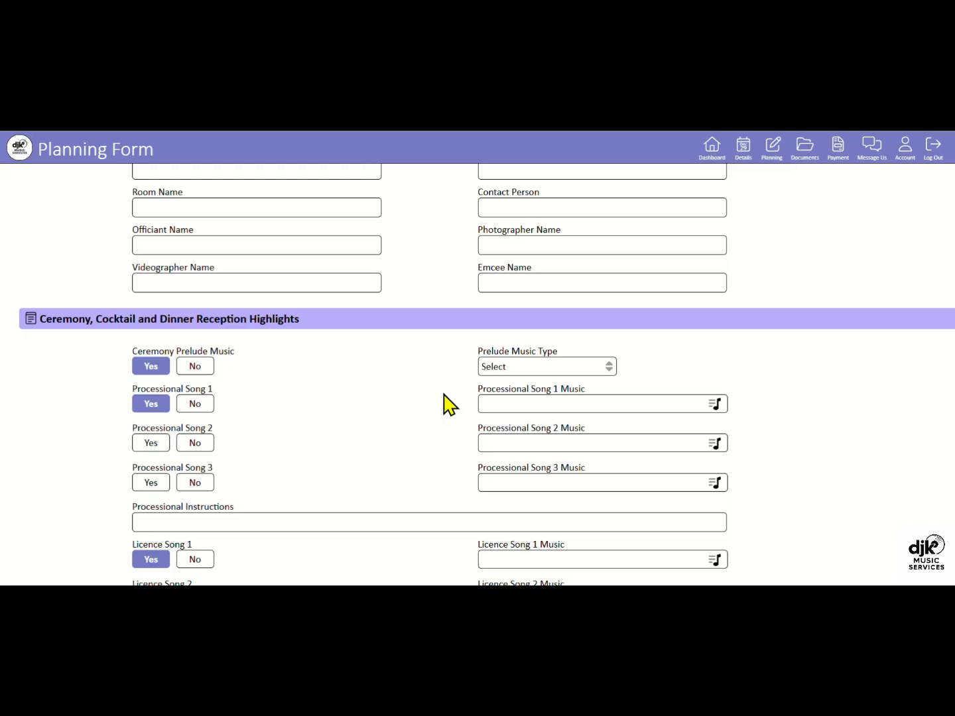
scroll(448, 403, "down", 2)
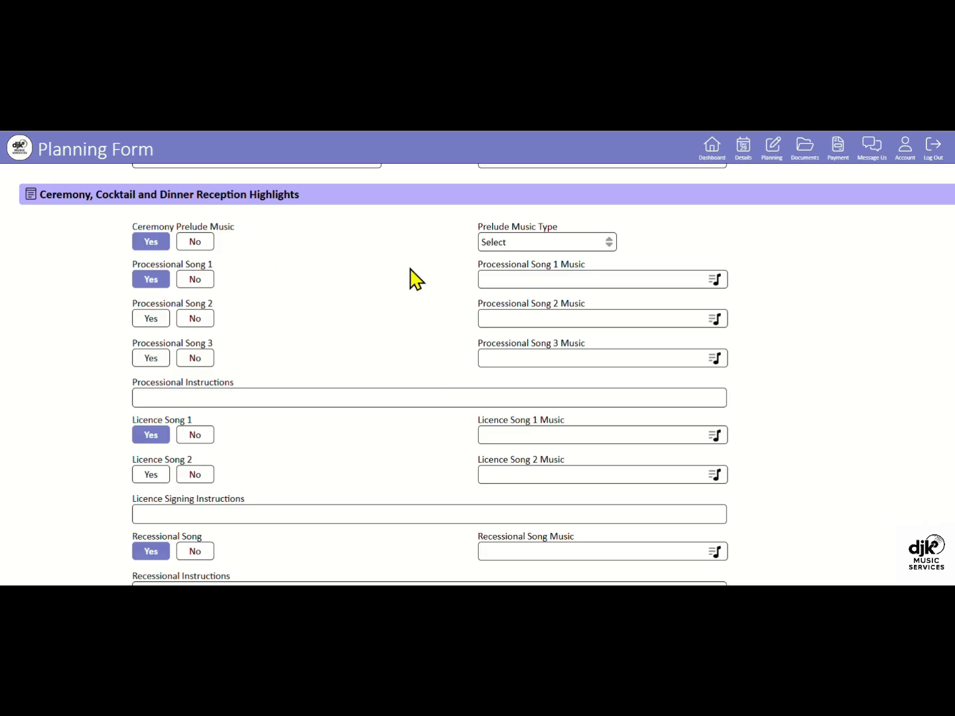
left_click(573, 244)
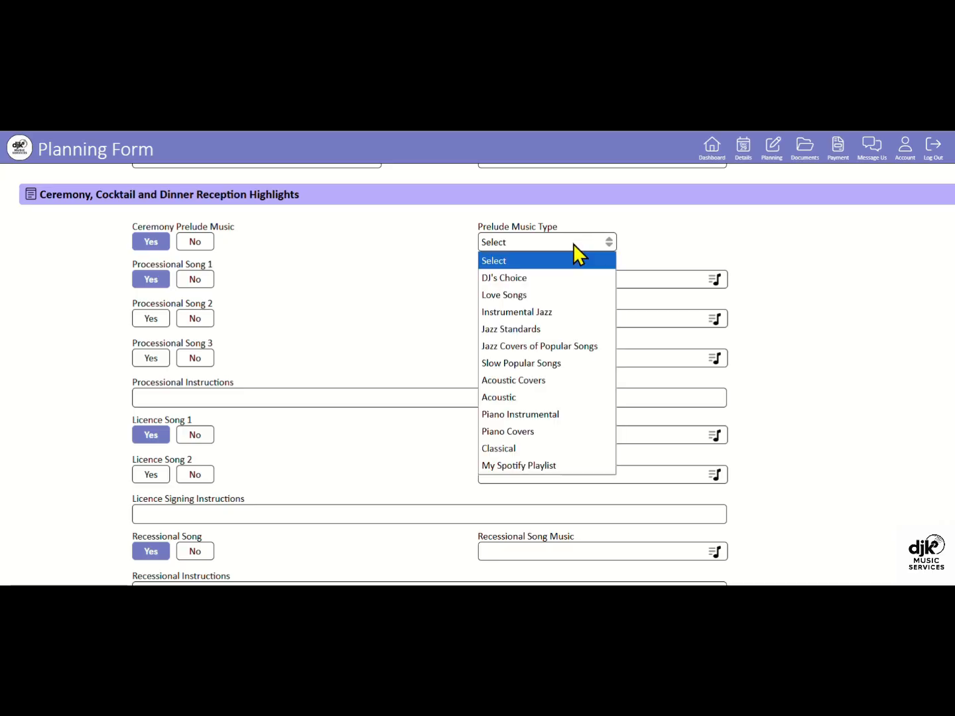
left_click(548, 297)
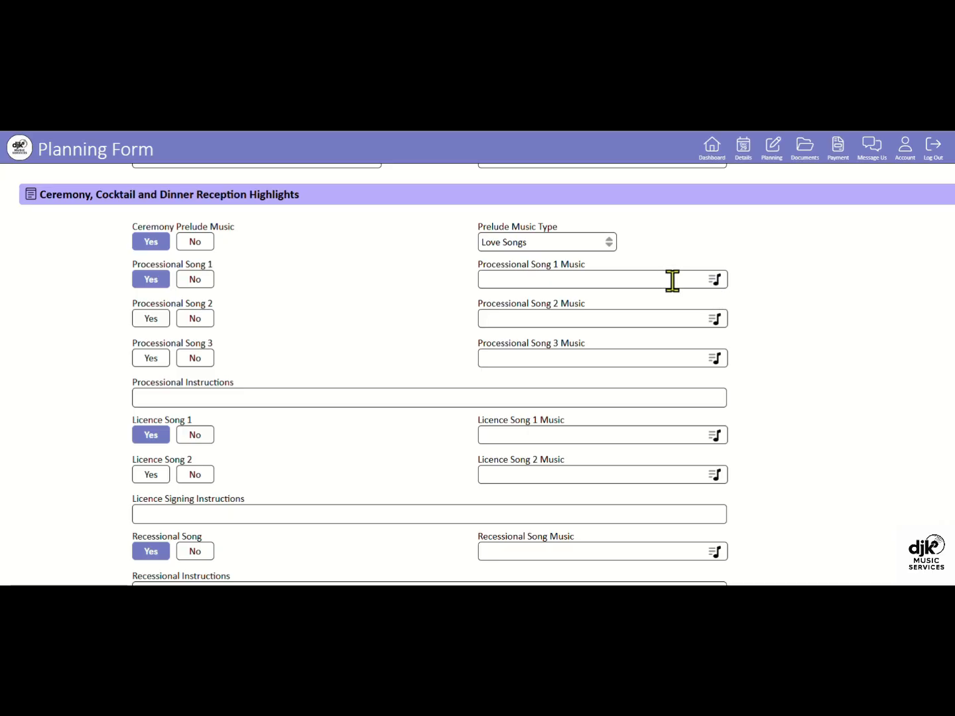
Search for "can't help" and set the Processional Song 1 Music to the Elvis Presley violin cover of "Can't Help Falling In Love".
left_click(715, 279)
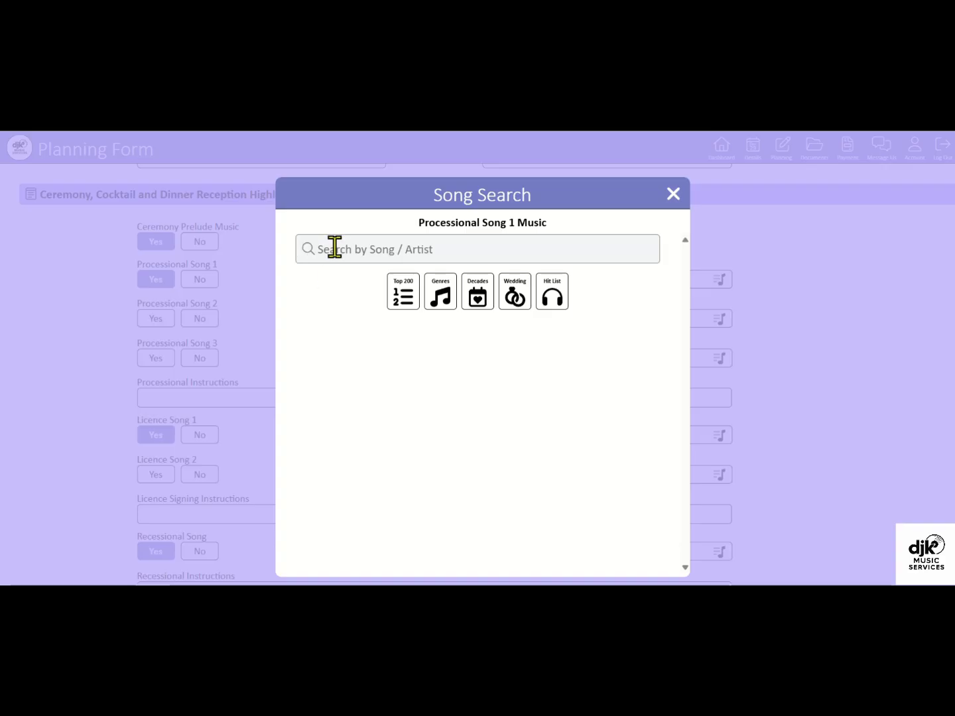
type("can't he")
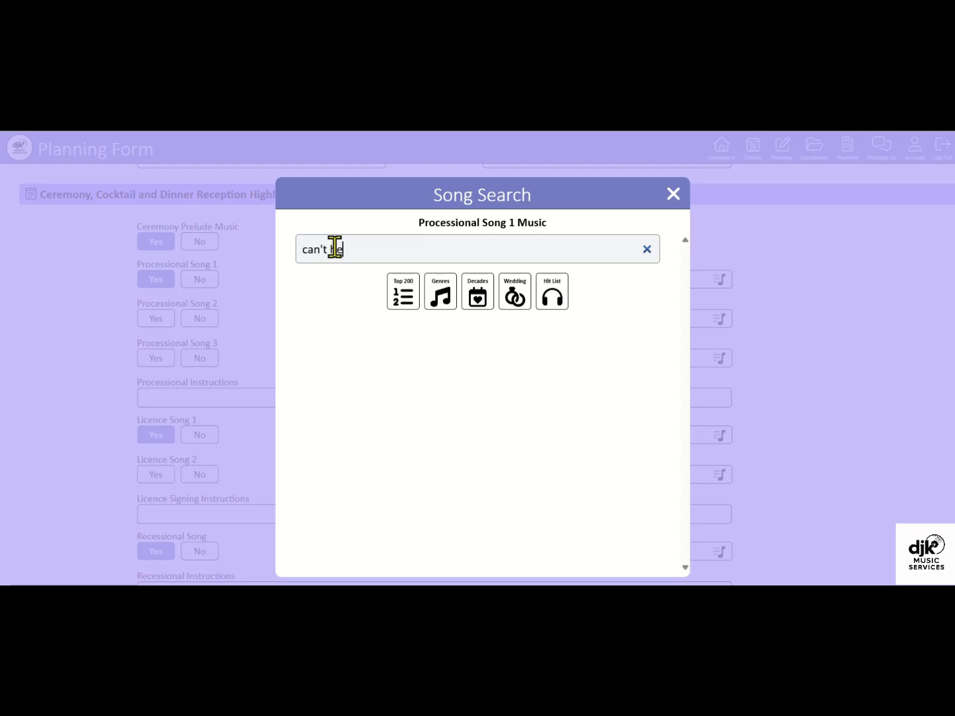
type("lp")
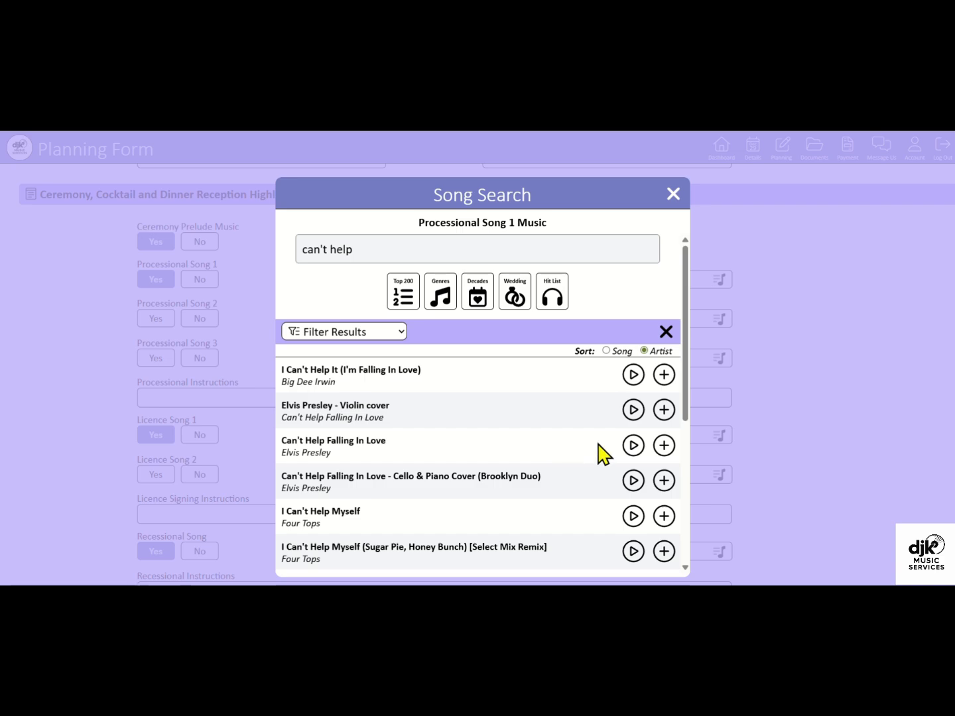
left_click(666, 415)
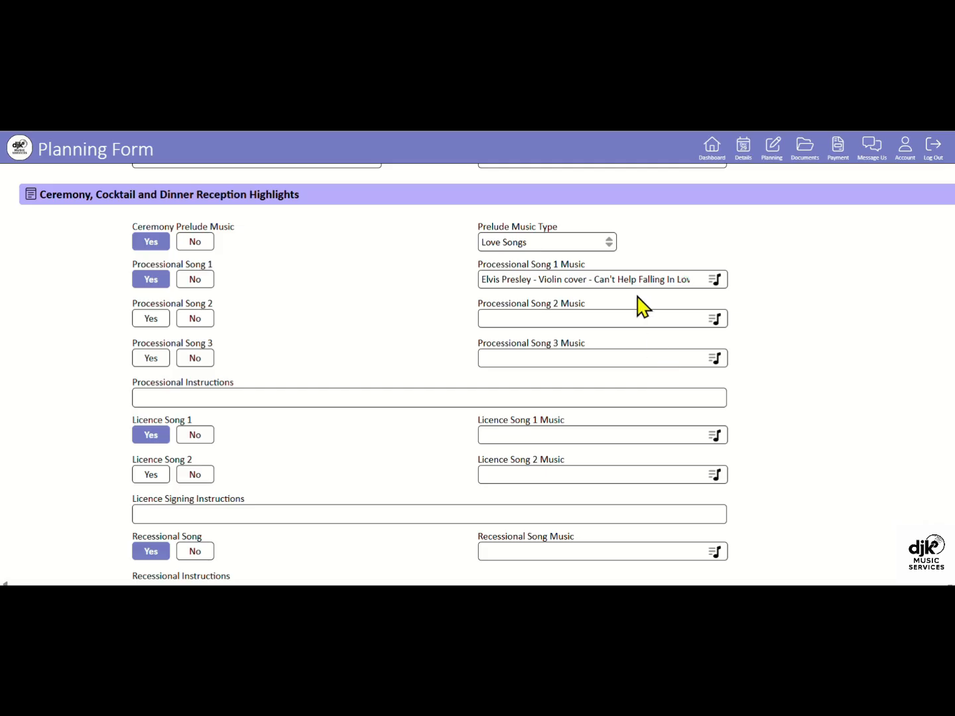
Set Processional Song 2 to Yes and choose "A Thousand Years" by Christina Perri from the Ceremony Processional wedding songs.
left_click(158, 321)
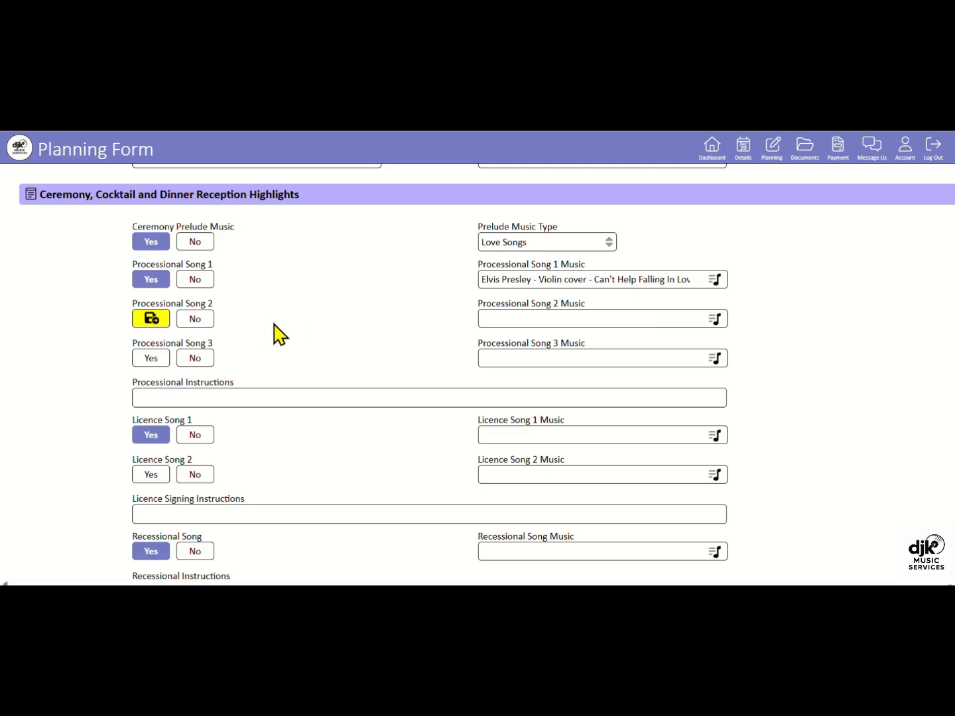
left_click(714, 319)
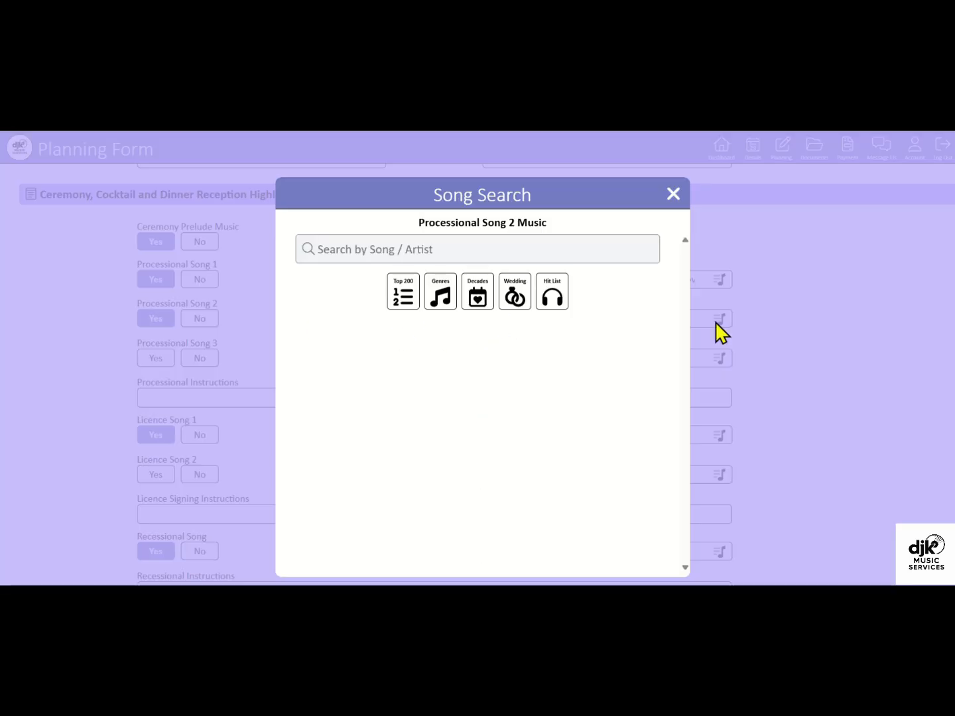
left_click(516, 304)
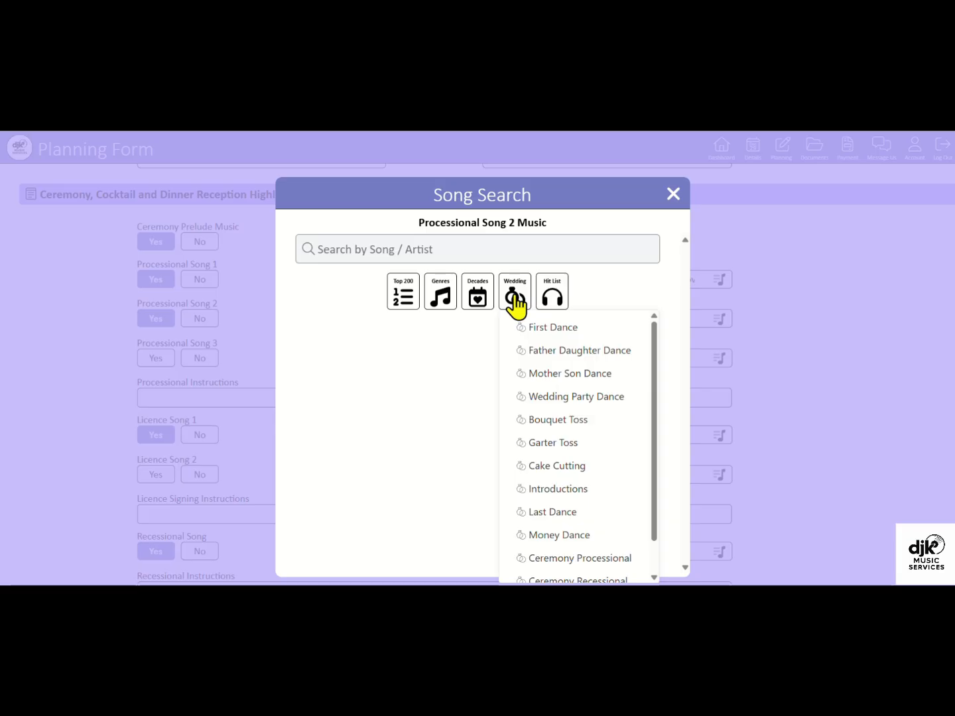
scroll(562, 404, "down", 1)
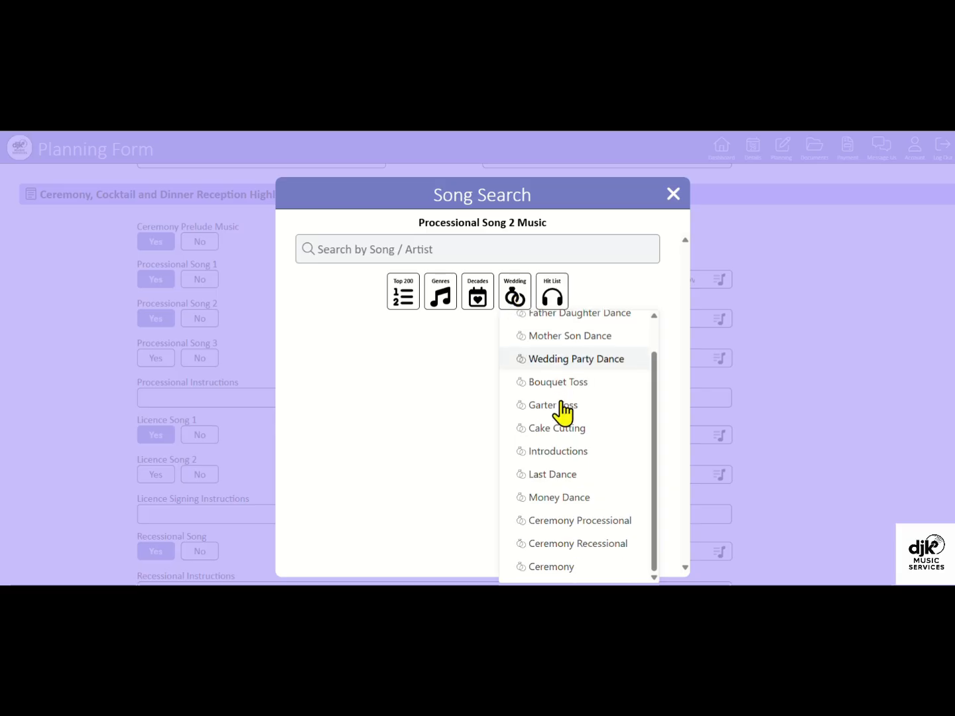
left_click(561, 523)
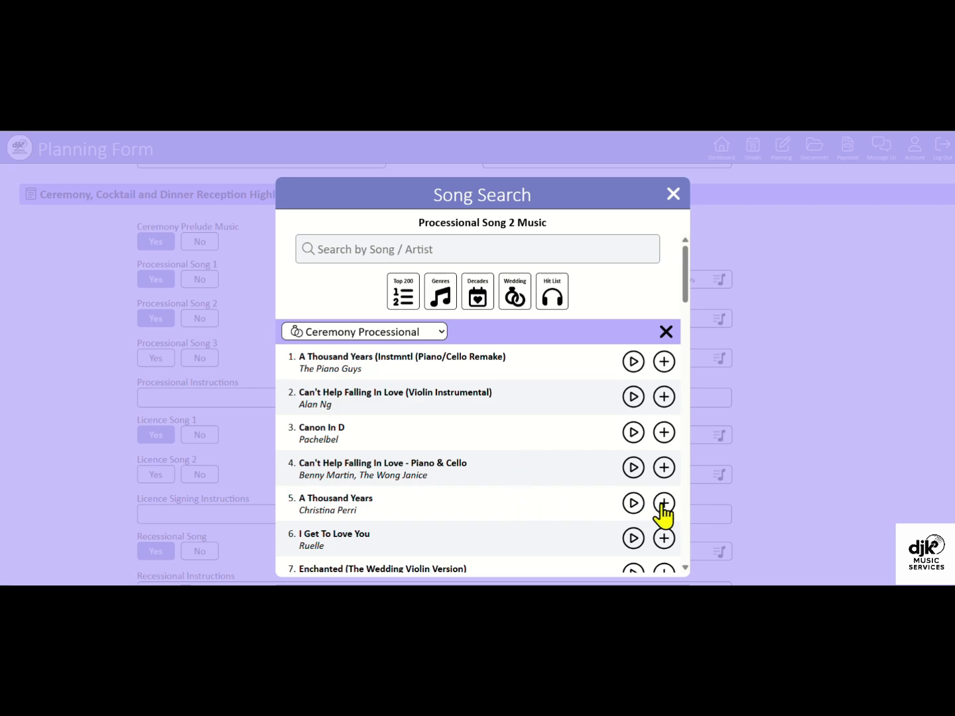
left_click(674, 534)
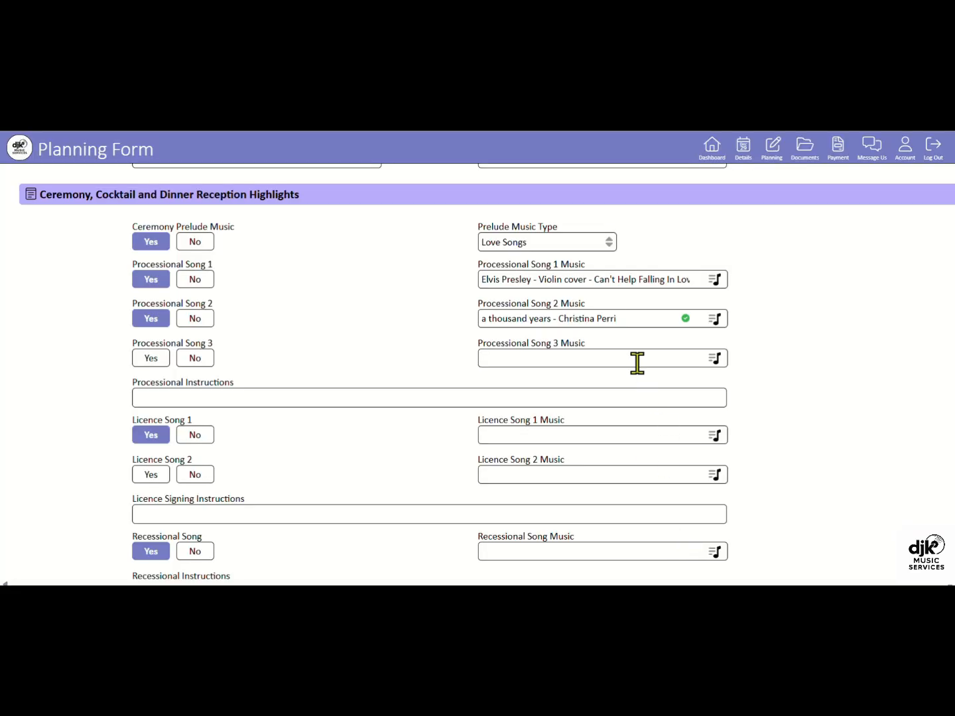
Set the Cocktail Music Type to Jazz Covers of Popular Songs and the Dinner Music Type to Acoustic Covers.
left_click(462, 398)
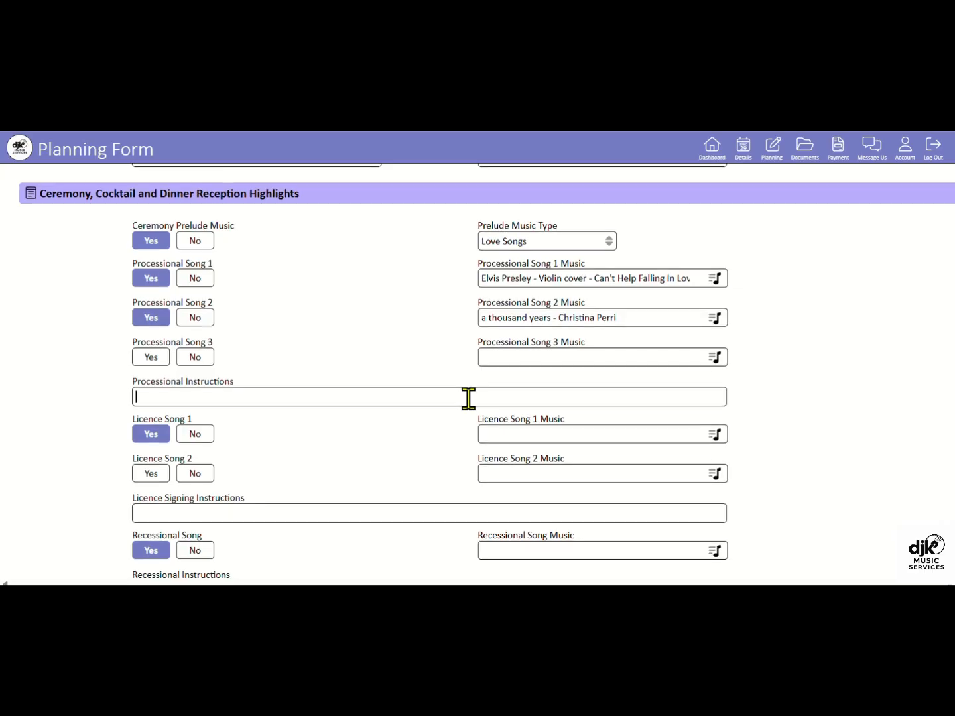
scroll(469, 397, "down", 2)
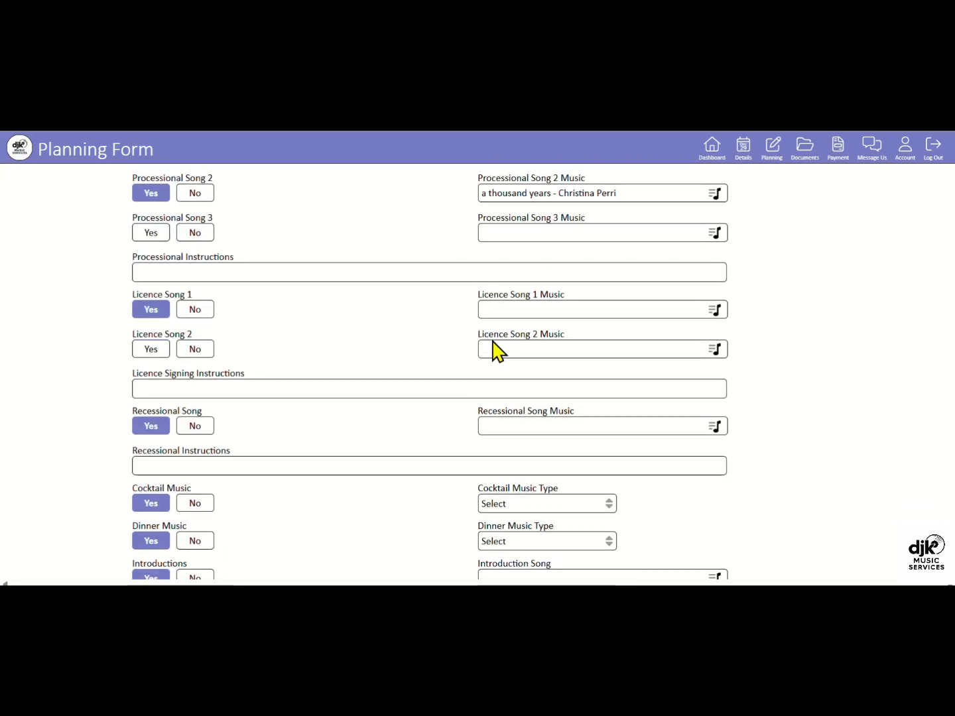
scroll(499, 340, "down", 1)
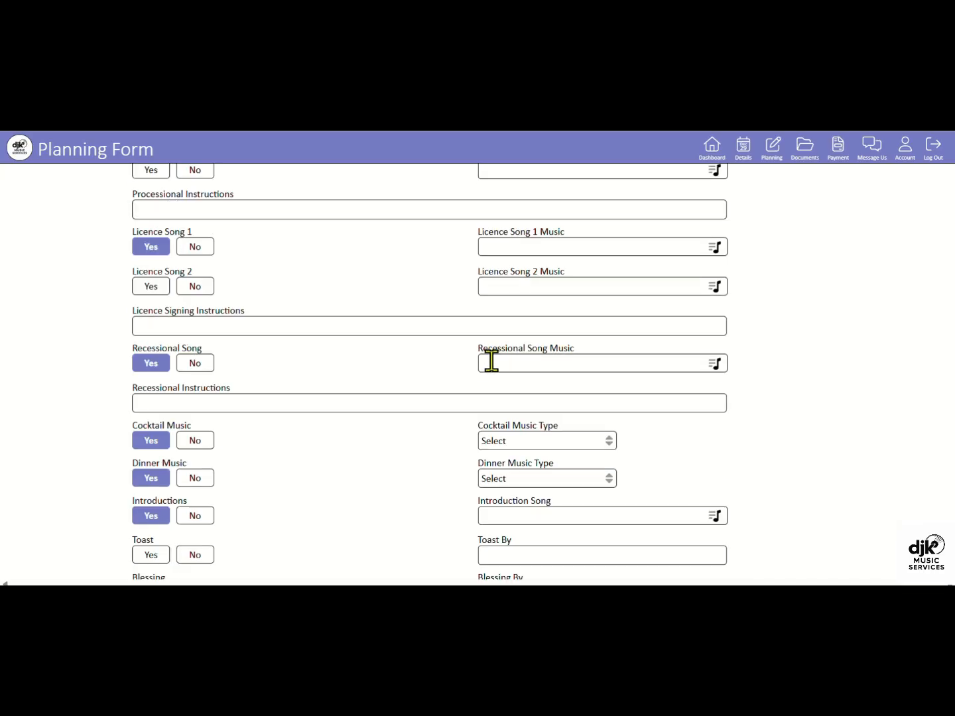
scroll(491, 361, "down", 2)
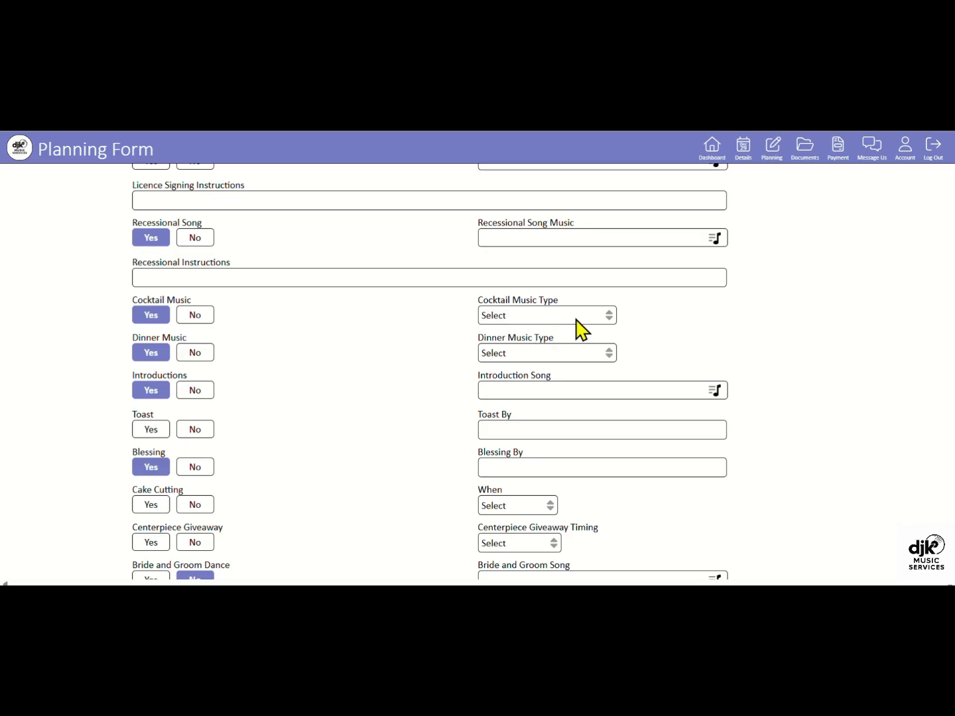
left_click(609, 316)
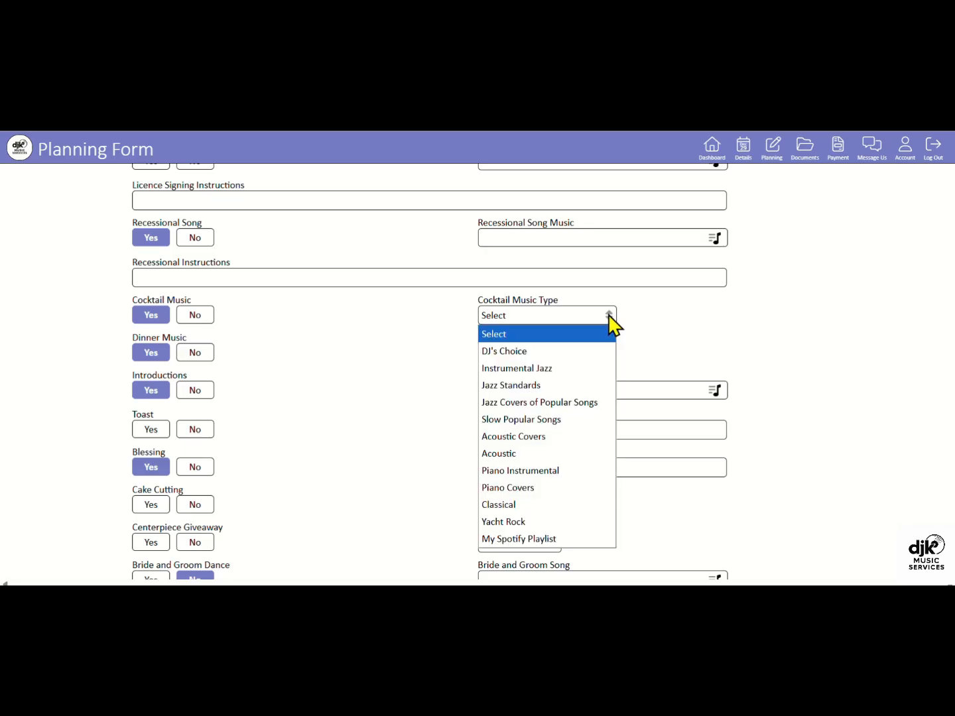
left_click(532, 406)
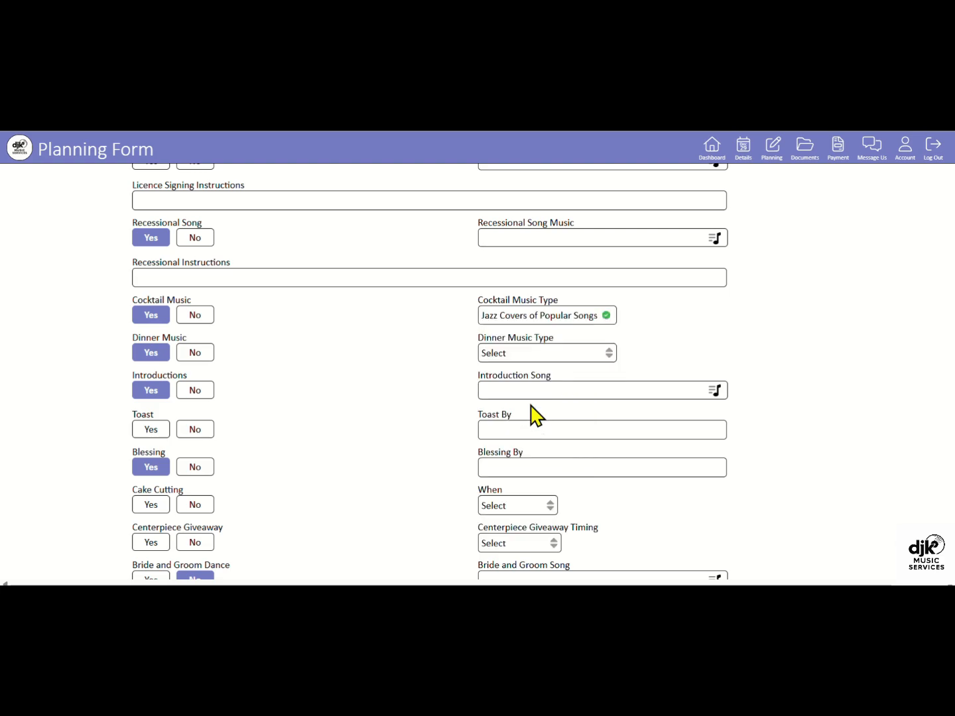
left_click(565, 356)
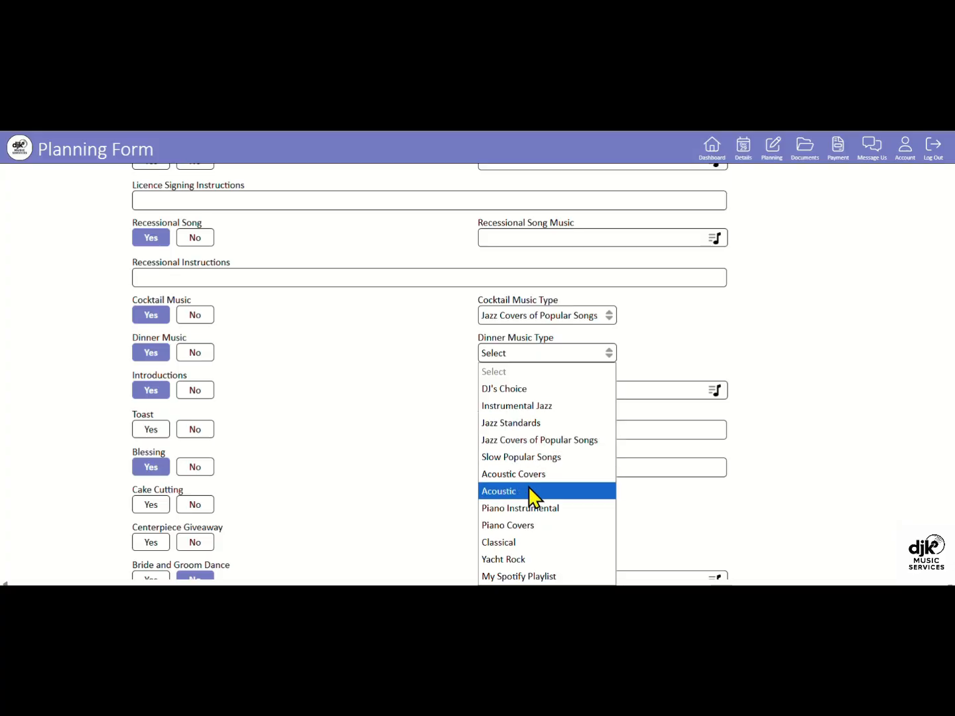
left_click(529, 475)
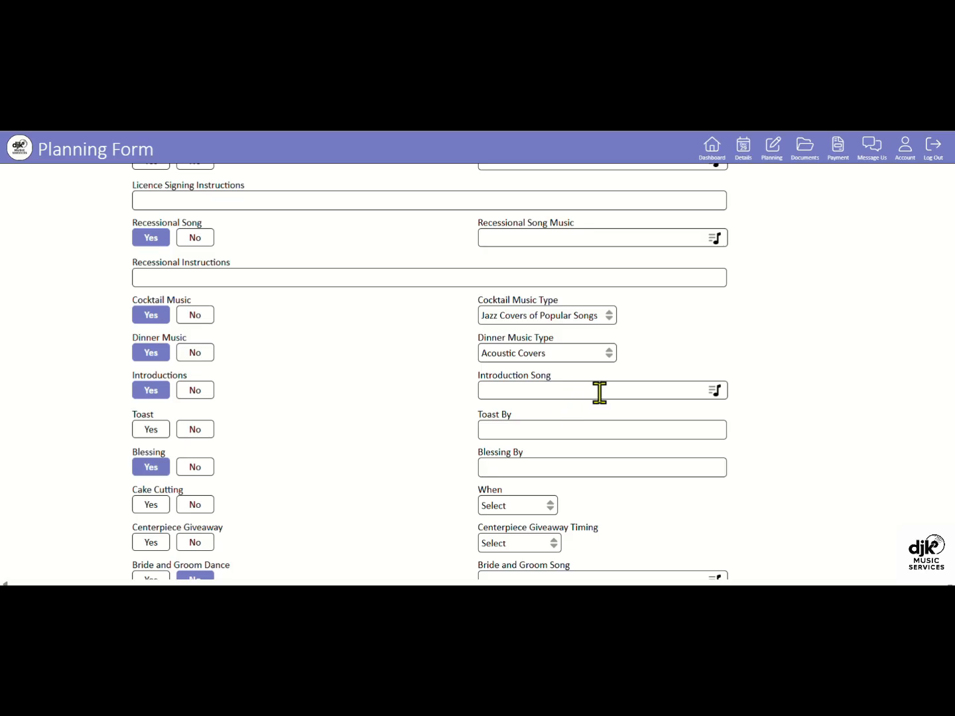
Set the Introduction Song to "Celebration" by Kool & The Gang from the Introductions wedding songs.
left_click(715, 390)
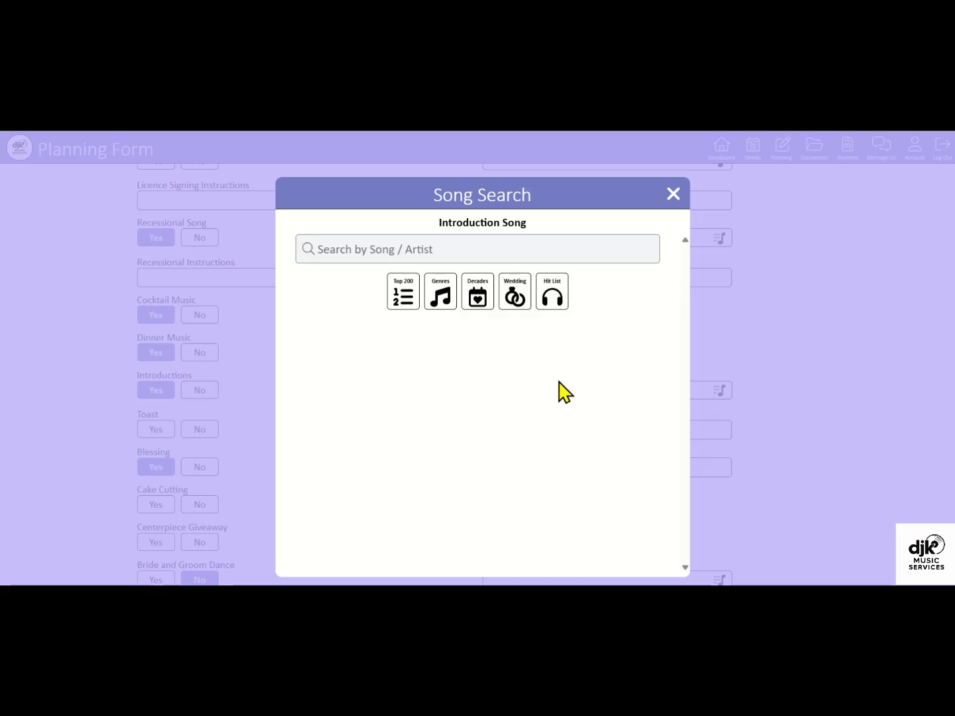
left_click(515, 301)
scroll(565, 433, "down", 1)
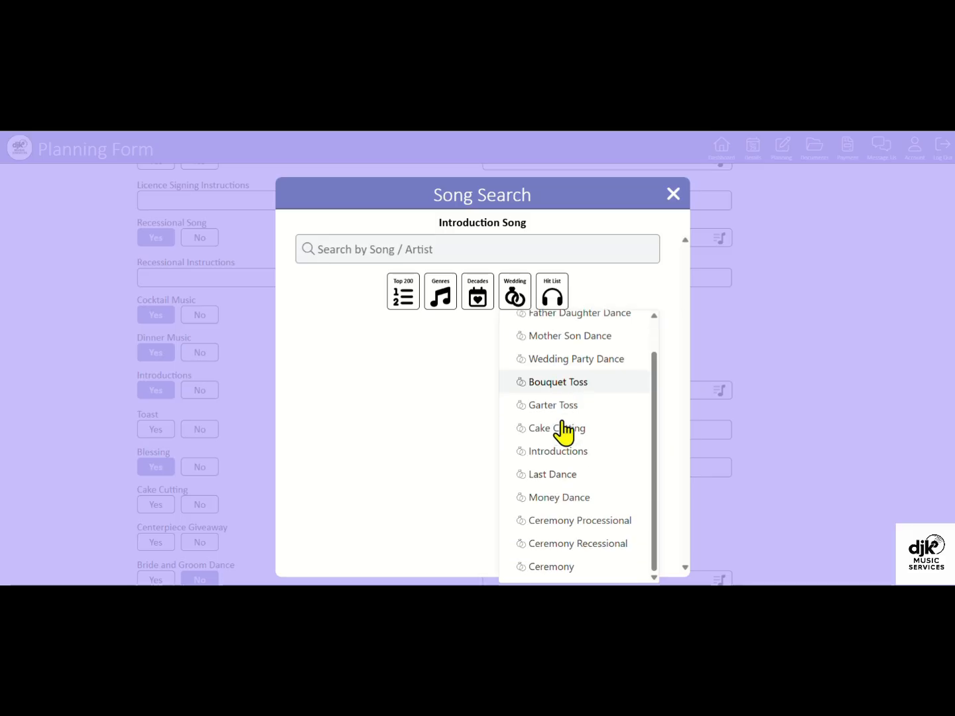
left_click(557, 450)
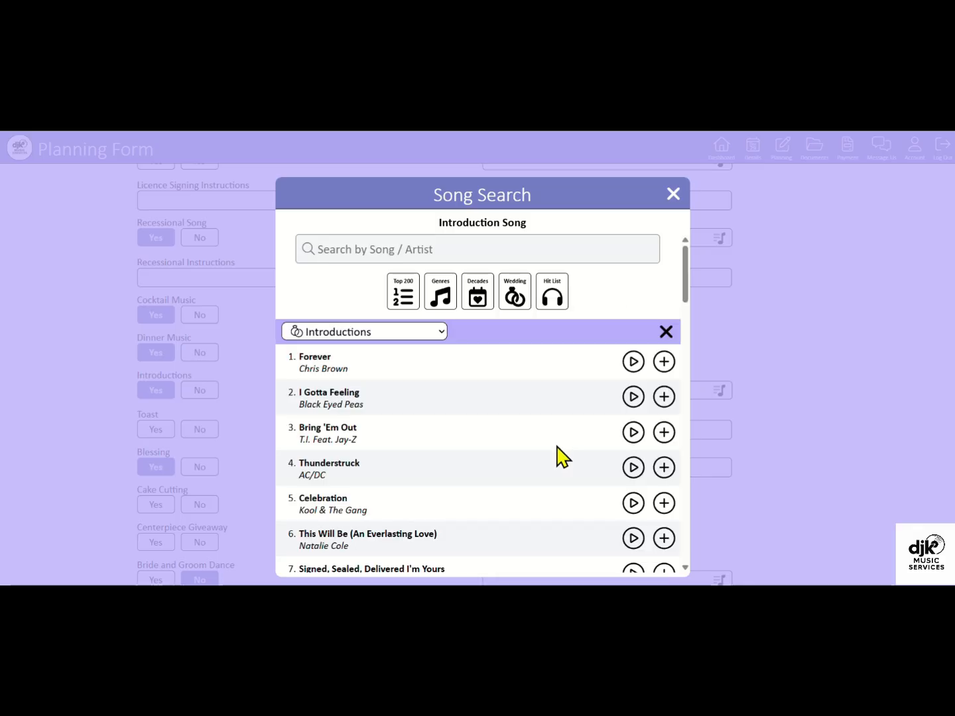
left_click(665, 507)
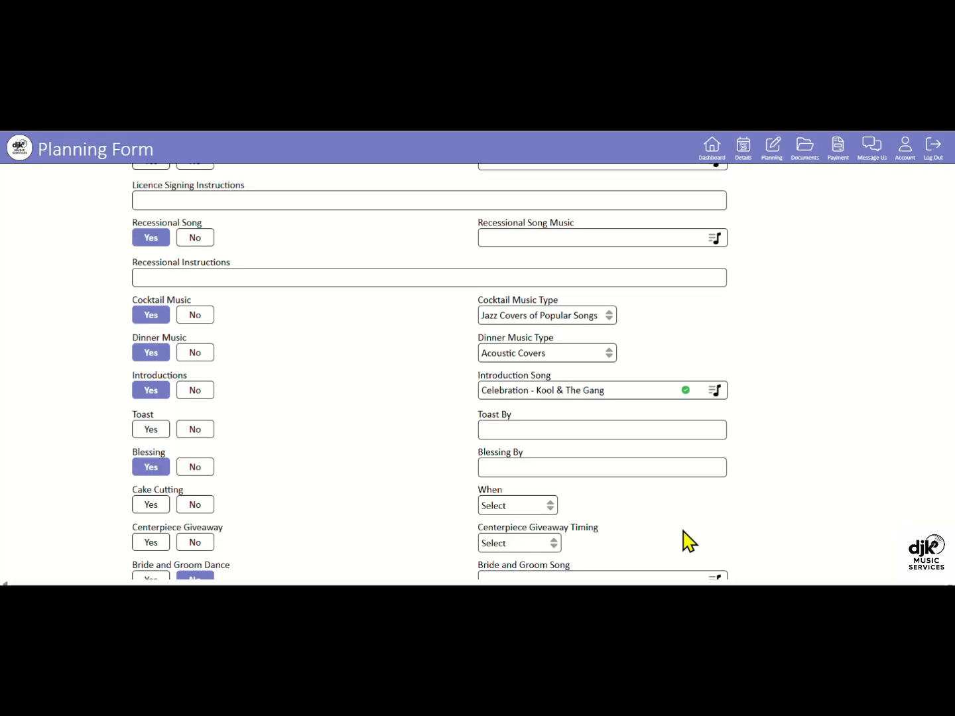
Set Bride and Groom Dance to Yes and choose "Joy Of My Life" by Chris Stapleton from the First Dance wedding songs.
scroll(336, 407, "down", 1)
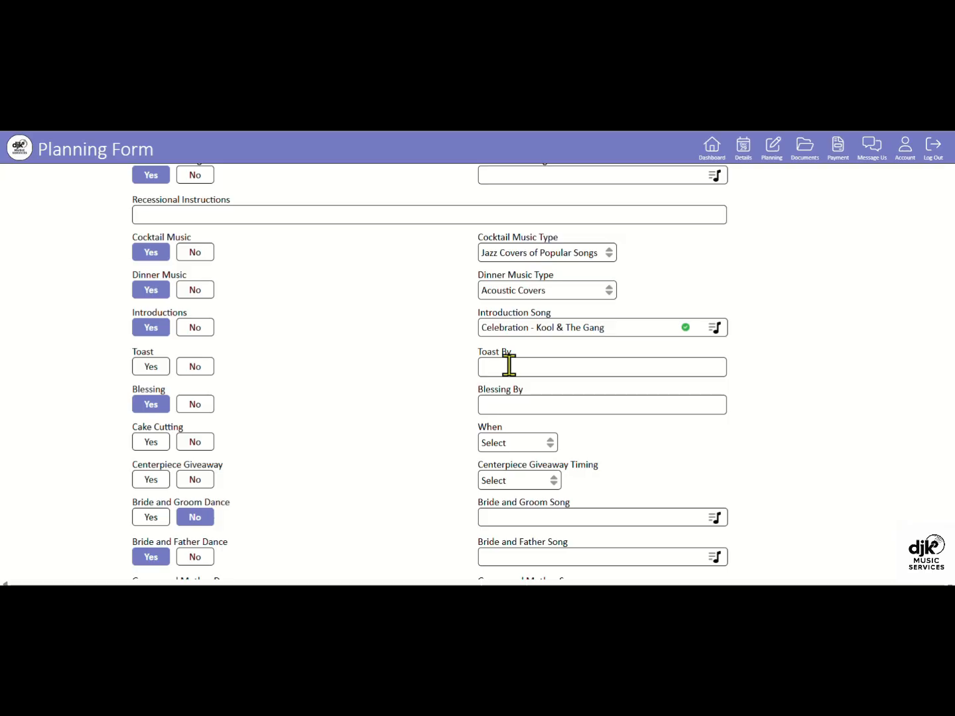
scroll(421, 395, "down", 1)
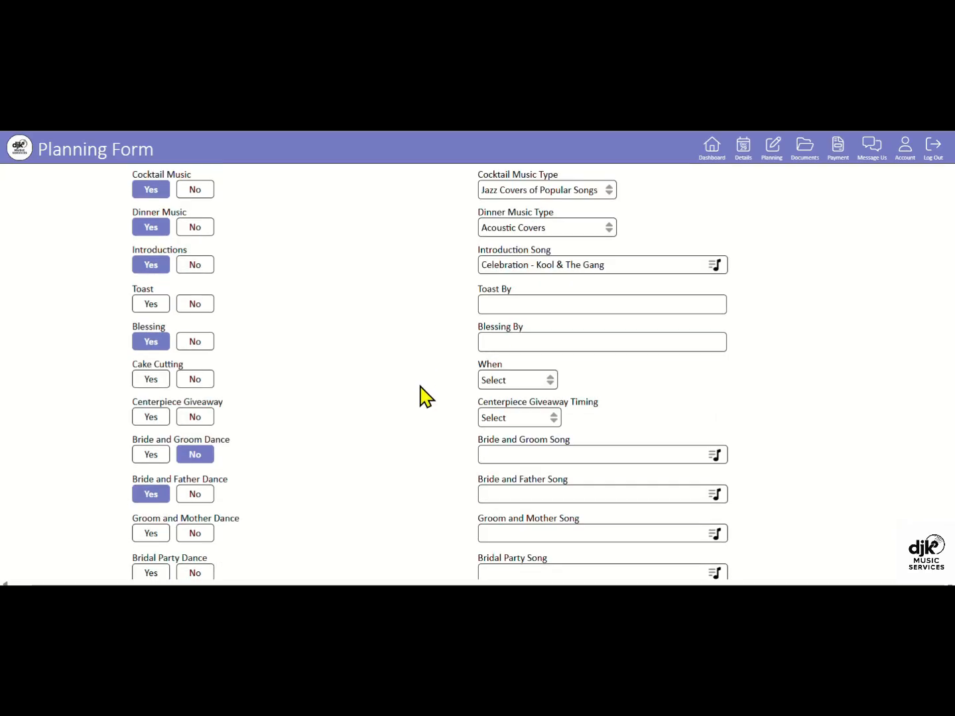
scroll(425, 395, "down", 1)
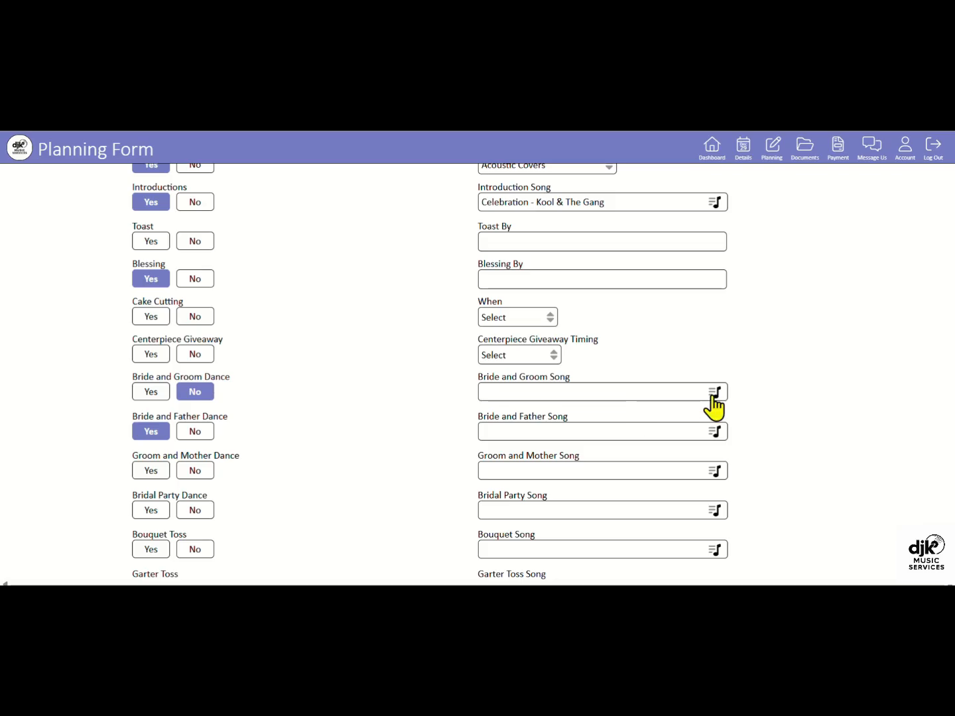
left_click(150, 392)
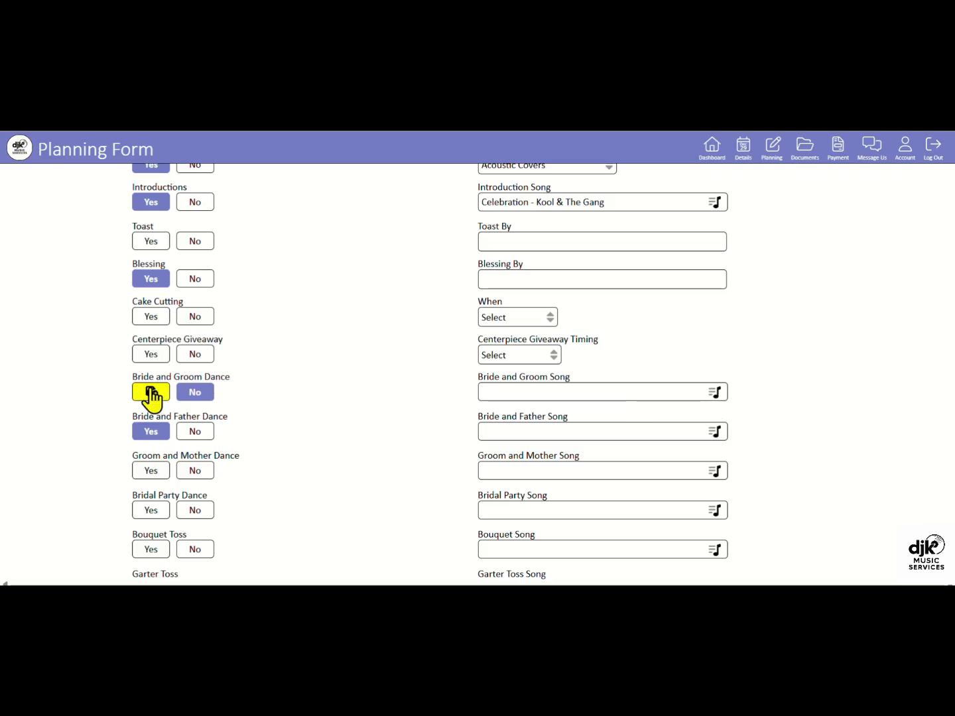
left_click(714, 396)
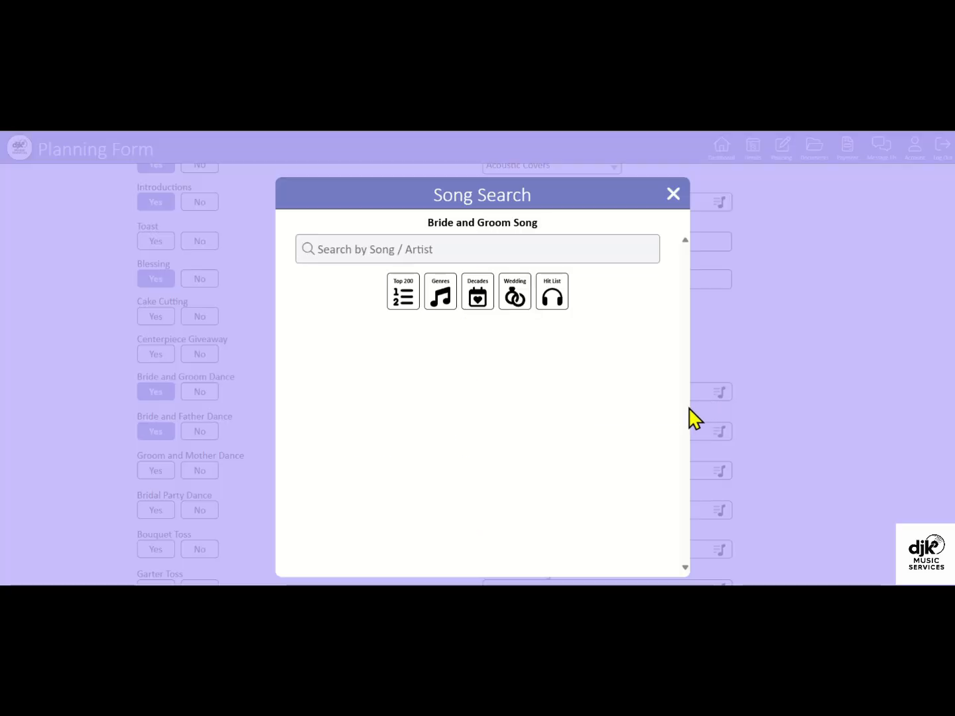
left_click(515, 298)
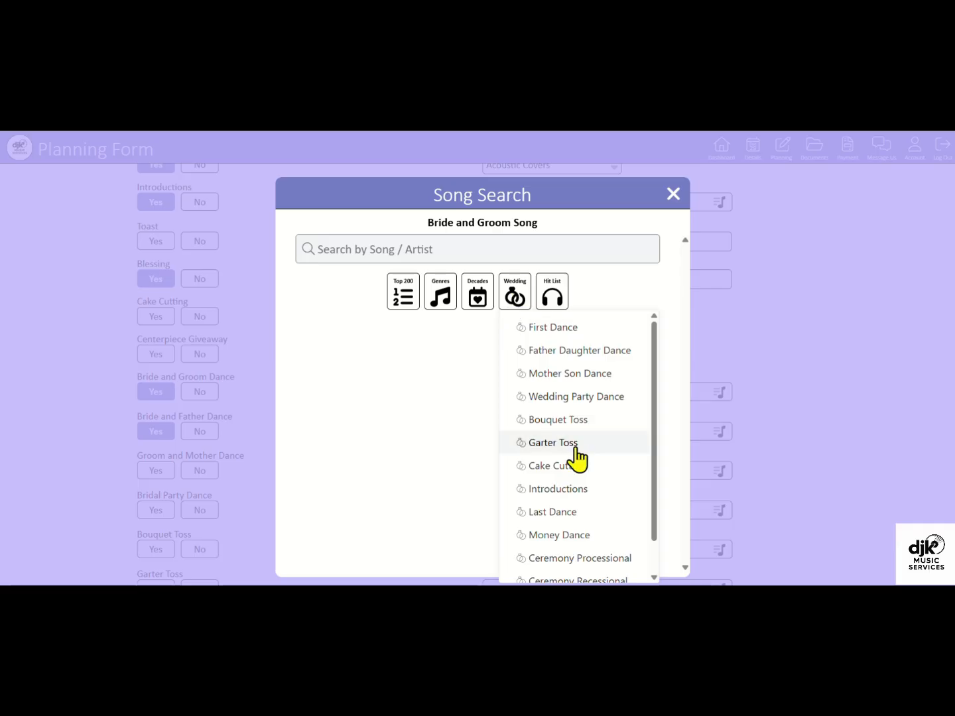
left_click(555, 330)
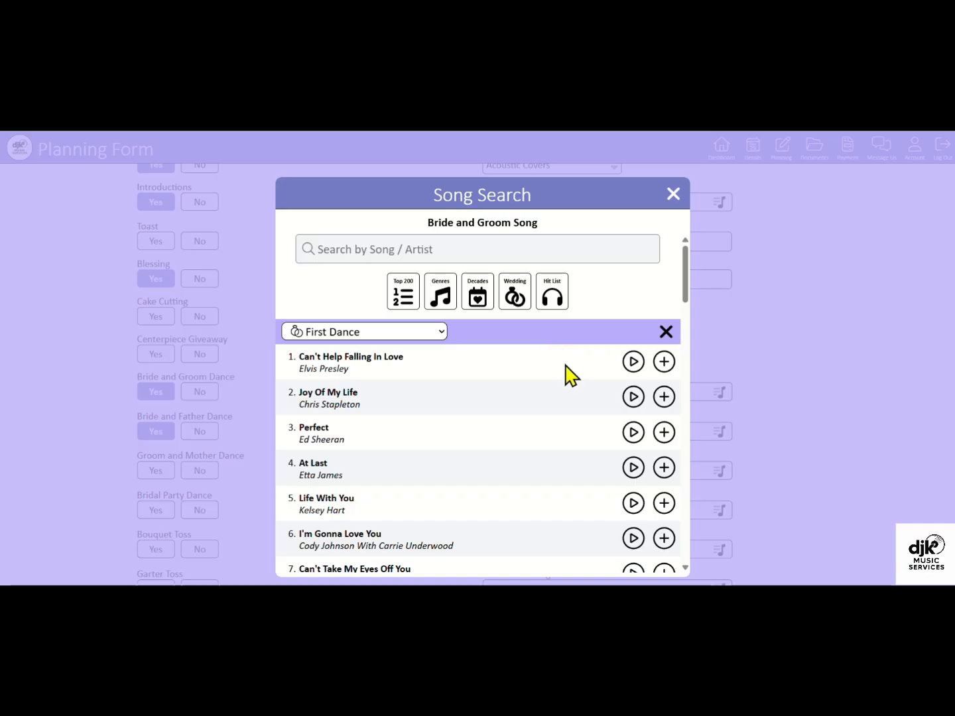
left_click(664, 397)
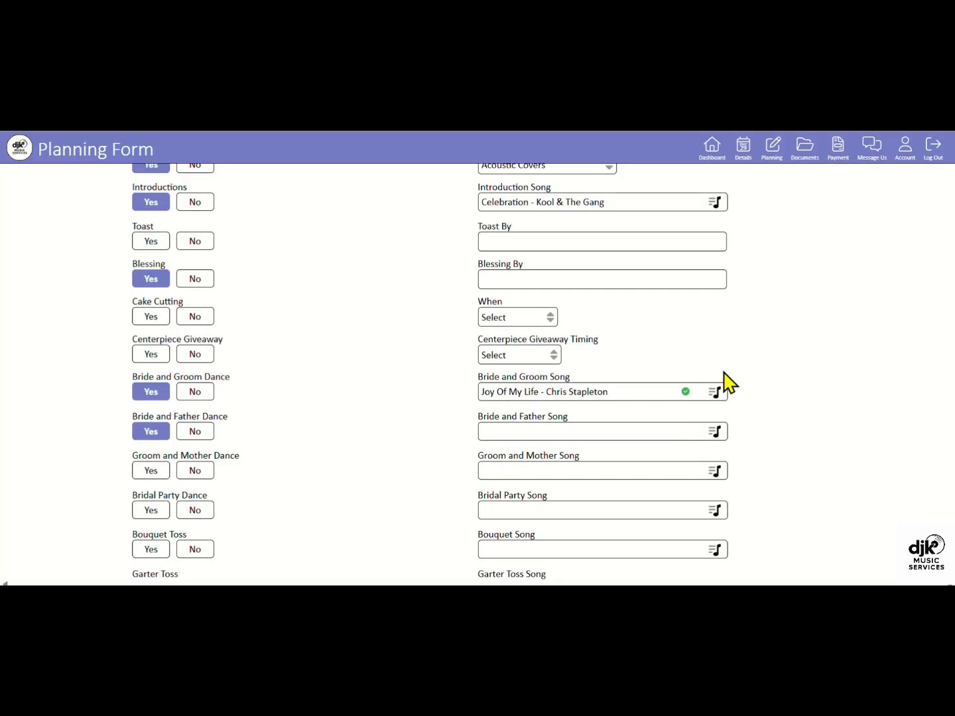
Search for "hghjgjhg" as the Bride and Father Song and open the manual song entry, leaving without adding a song.
scroll(730, 384, "down", 1)
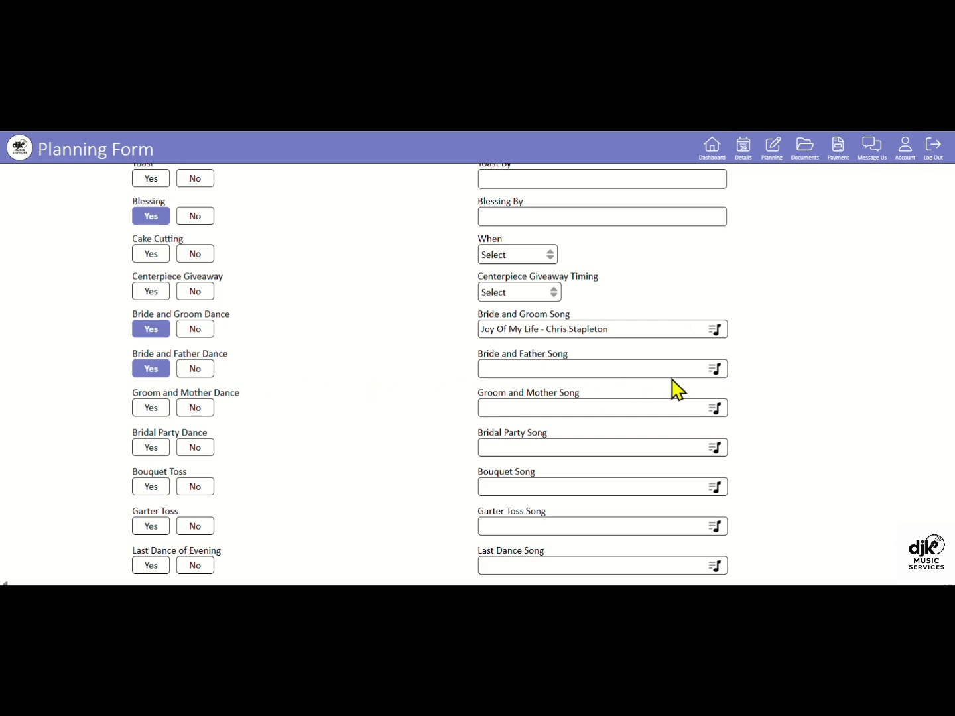
left_click(715, 368)
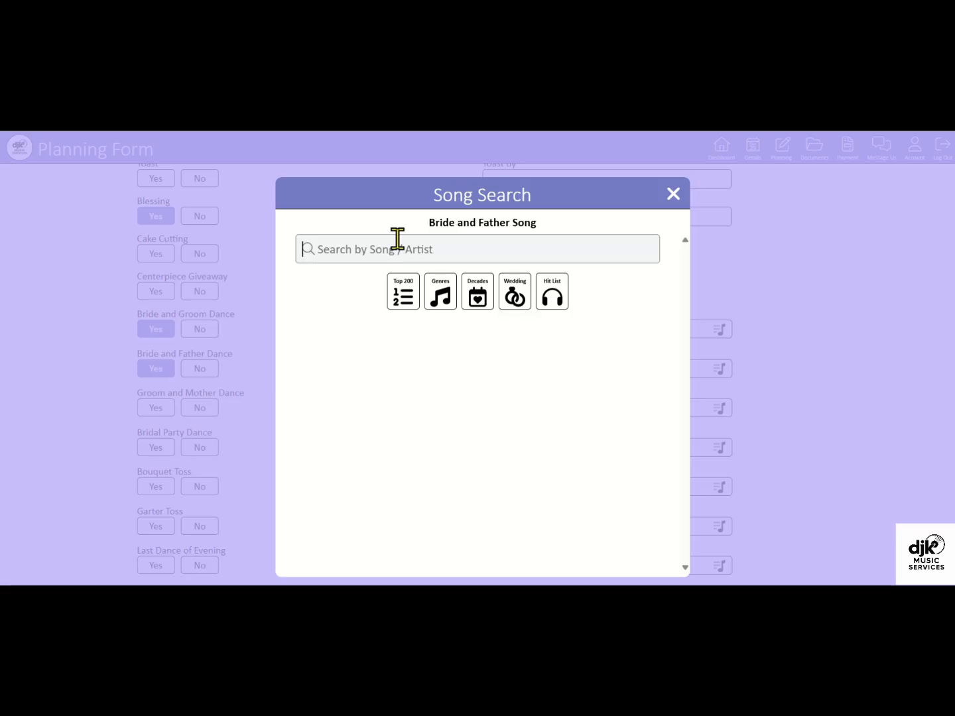
type("hghjgjhg")
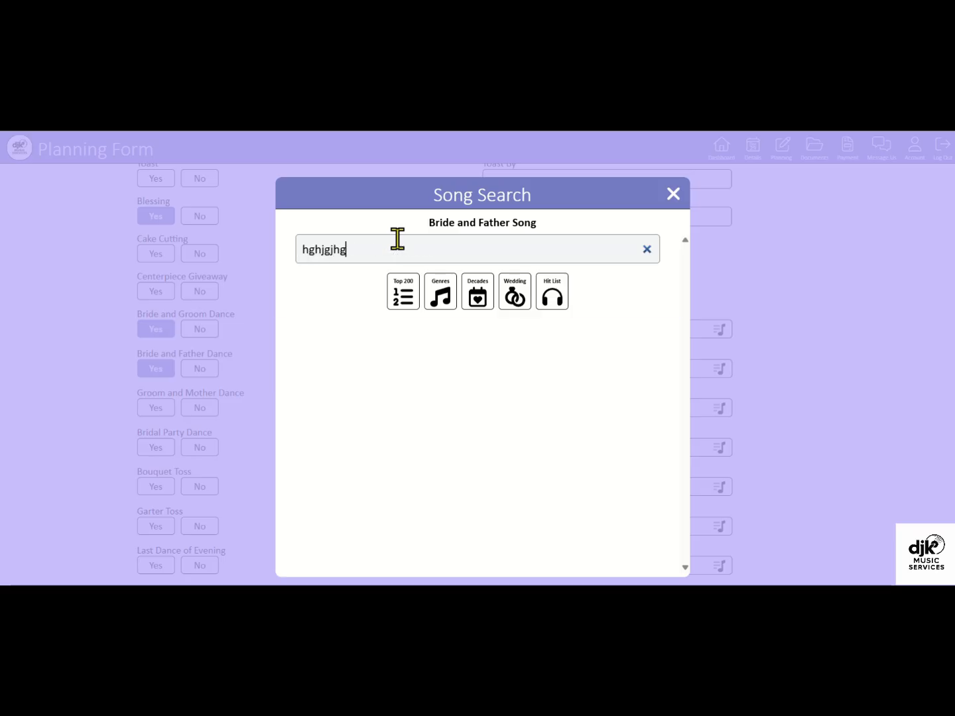
key("Return")
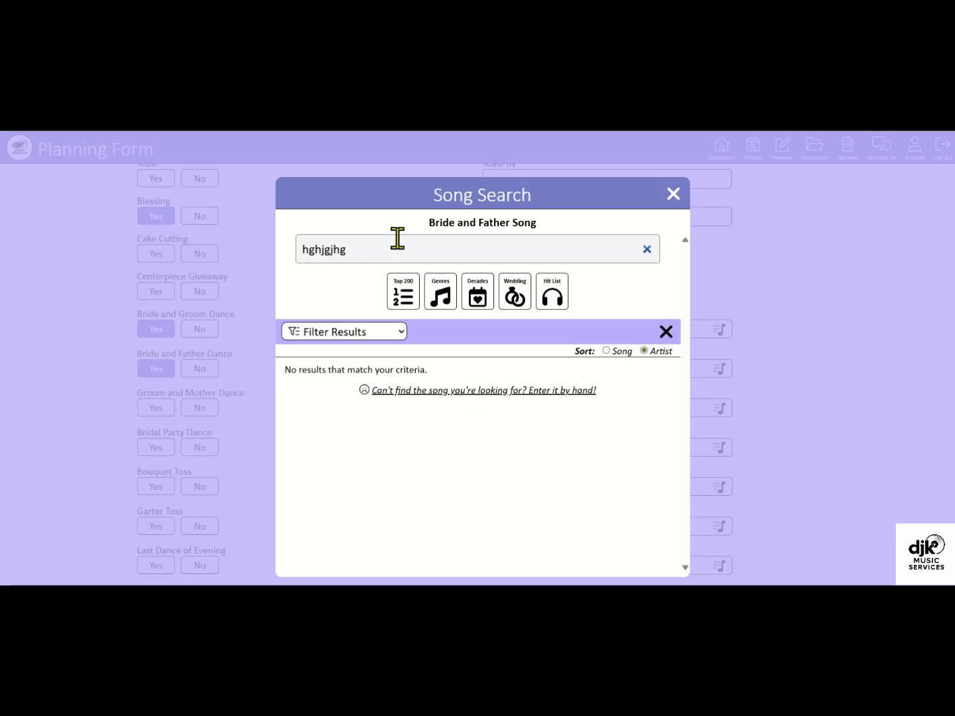
left_click(422, 389)
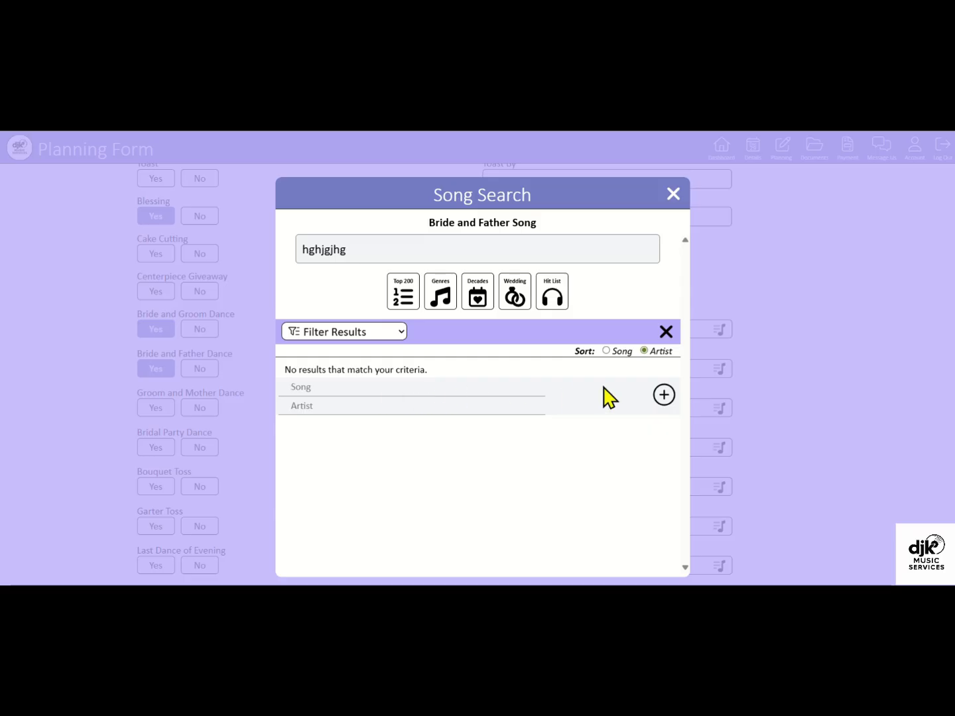
left_click(666, 333)
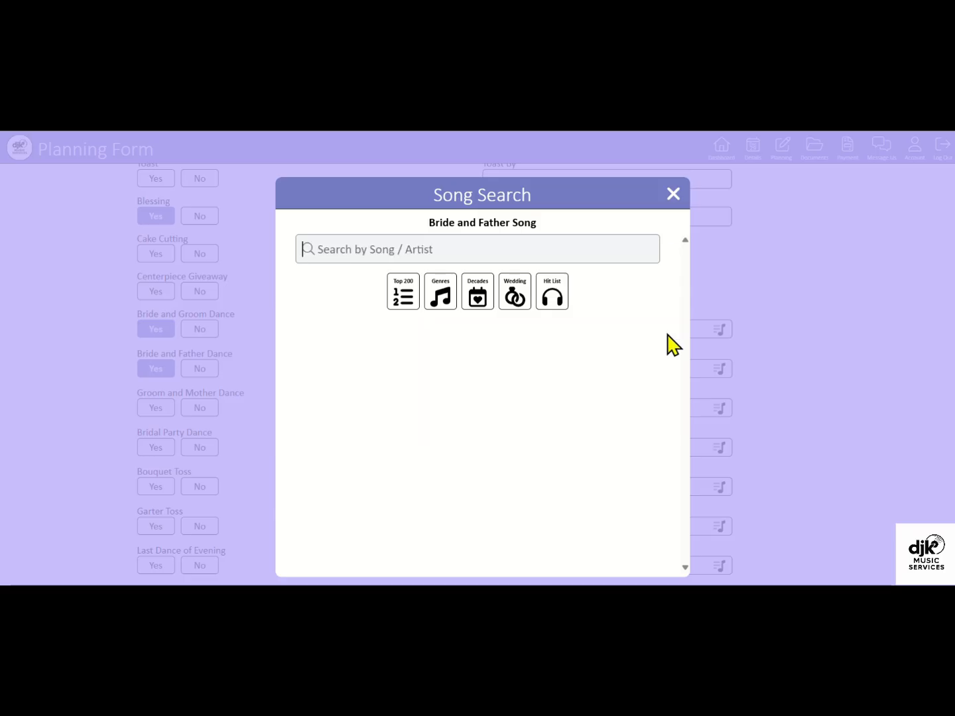
left_click(672, 195)
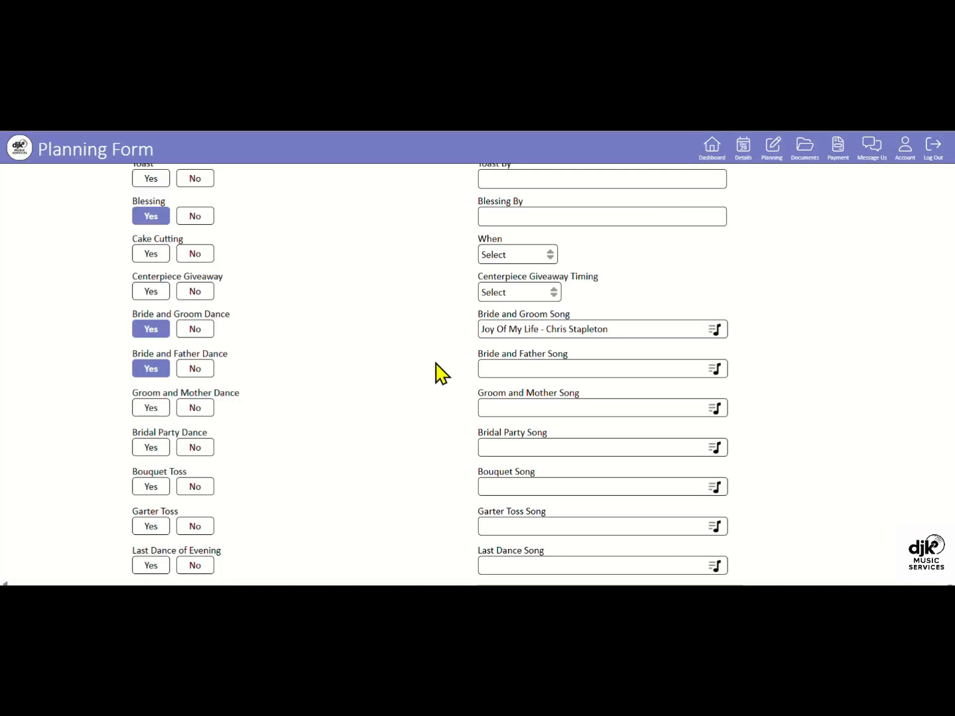
Review the Bridal Party Introductions fields, from the parents of the couple through to Bride & Groom.
scroll(438, 378, "down", 5)
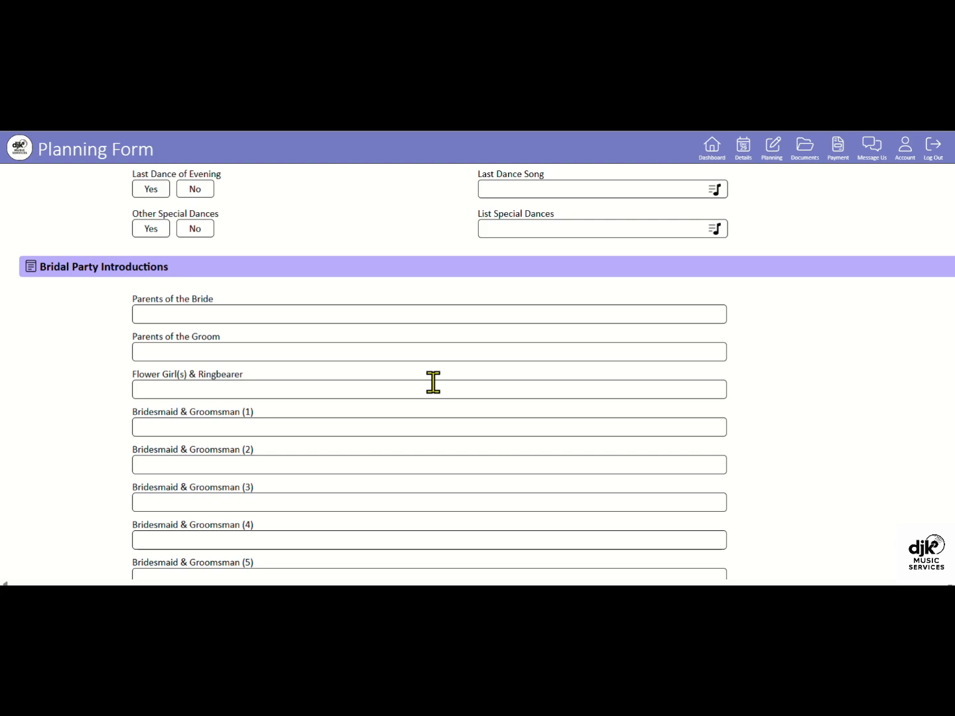
left_click(293, 315)
scroll(395, 345, "down", 1)
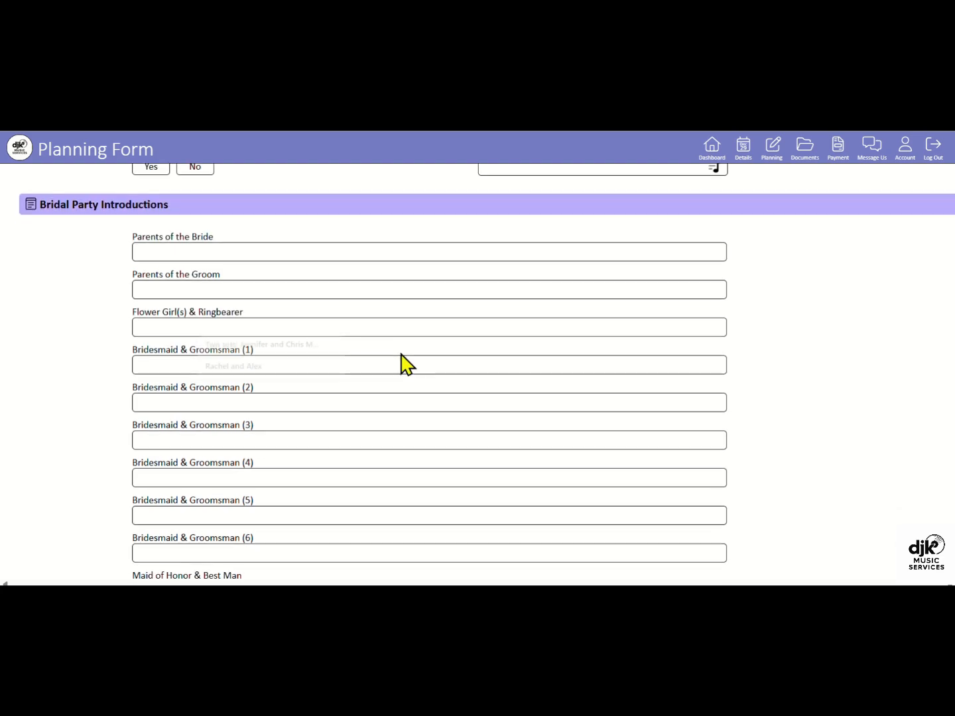
scroll(401, 361, "down", 2)
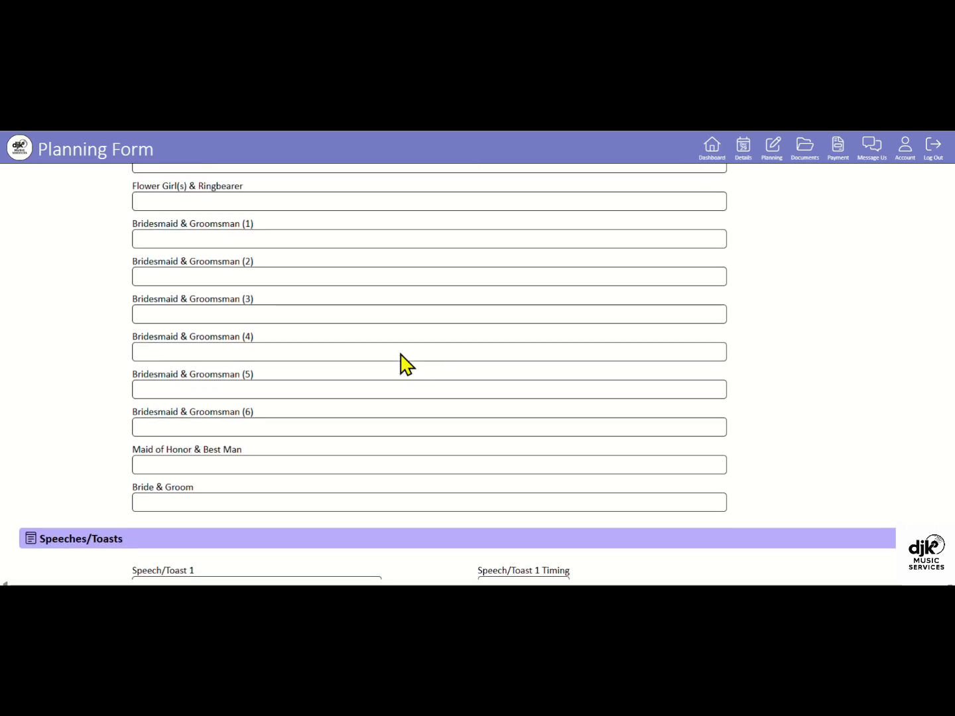
scroll(419, 373, "down", 2)
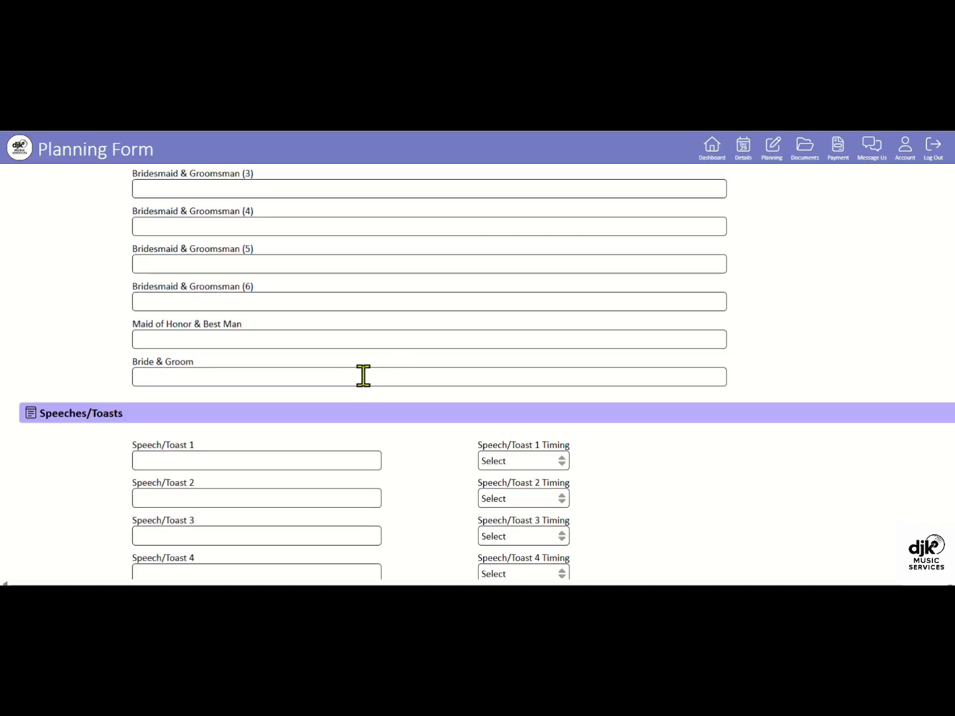
Examine the Speeches/Toasts section, including the available timing options for Speech/Toast 1, without choosing one.
scroll(364, 375, "down", 2)
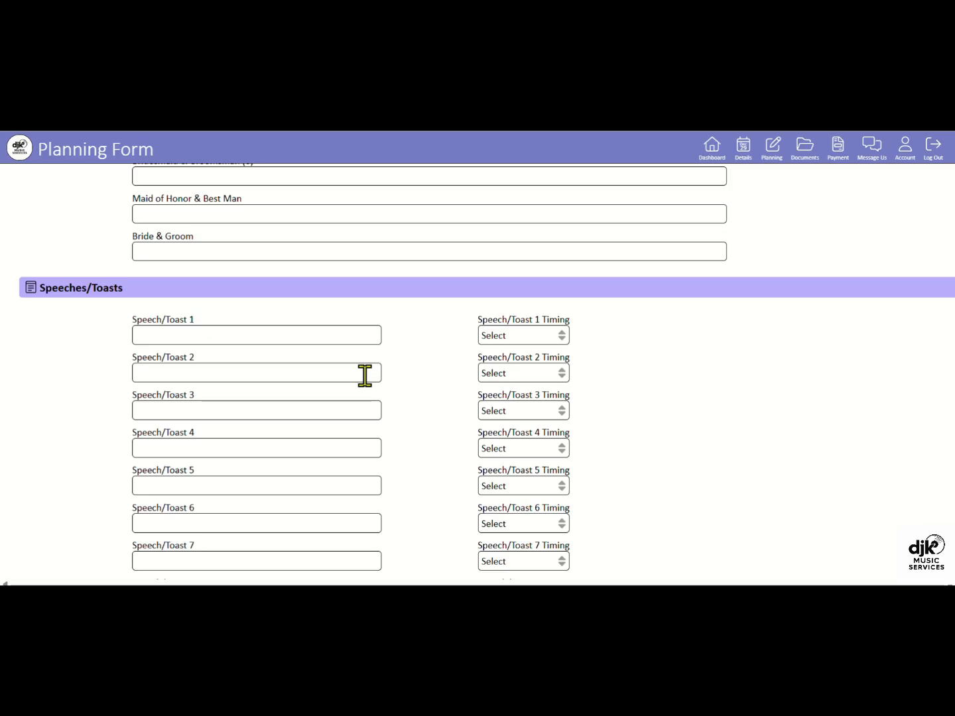
scroll(364, 375, "down", 1)
left_click(246, 276)
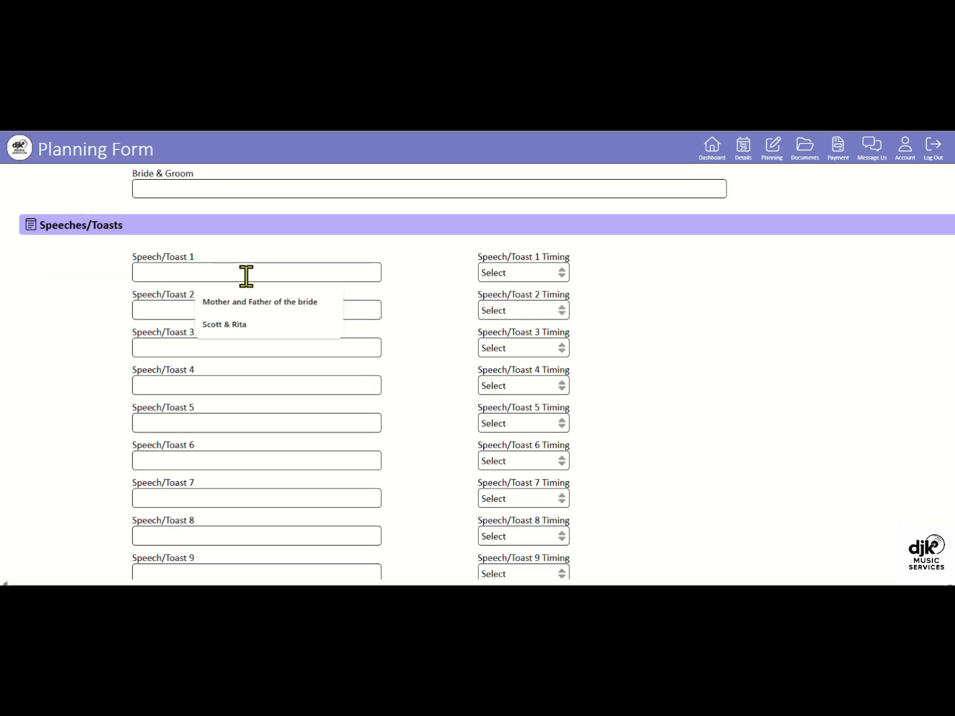
left_click(414, 275)
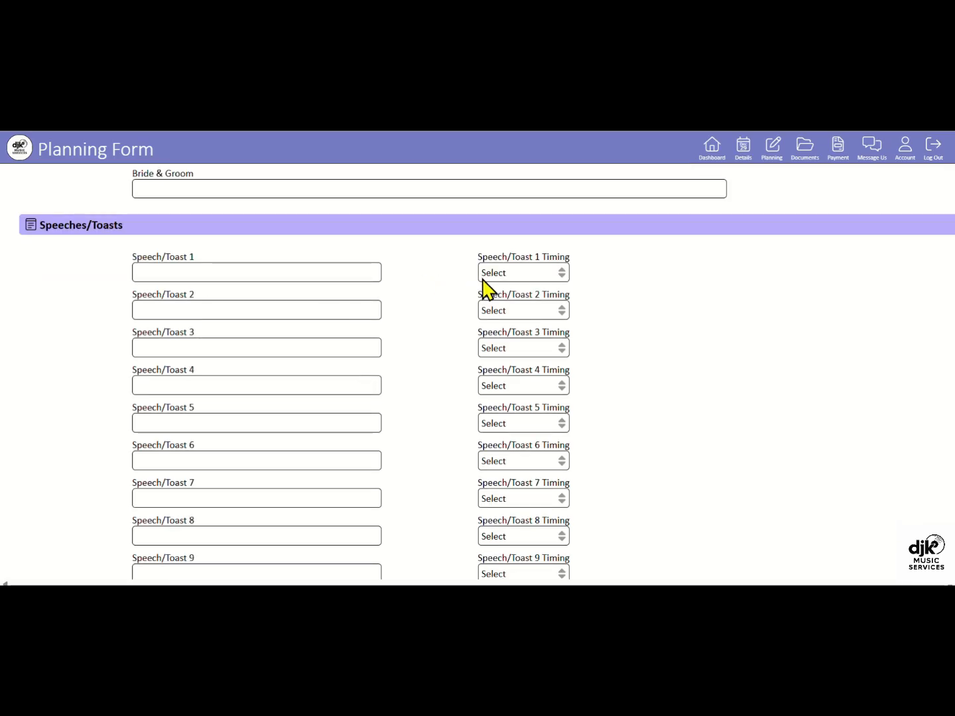
left_click(562, 273)
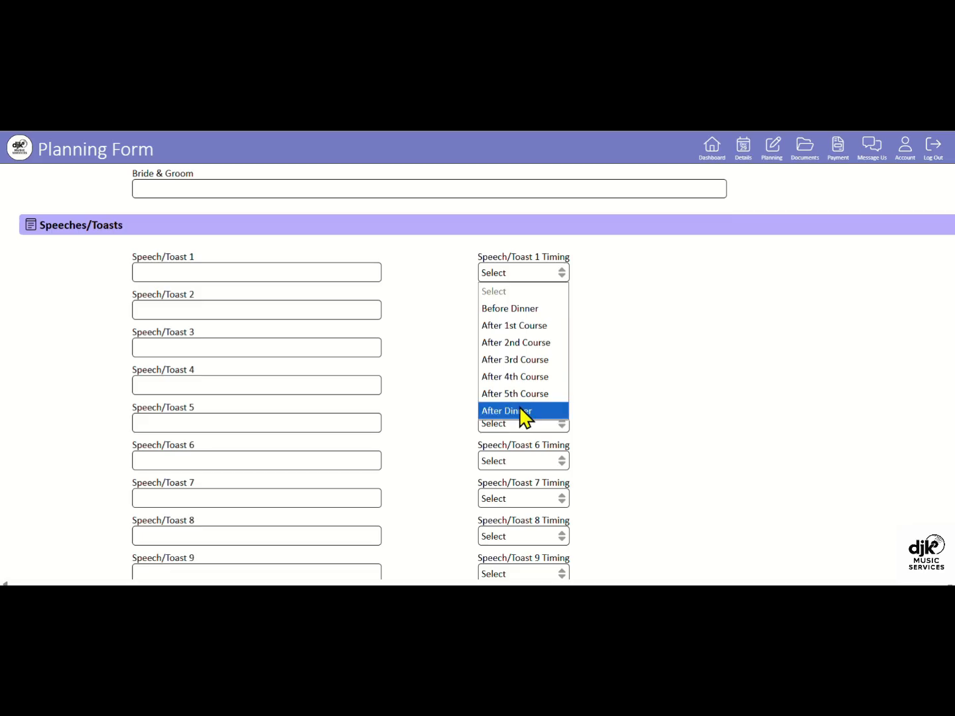
left_click(635, 343)
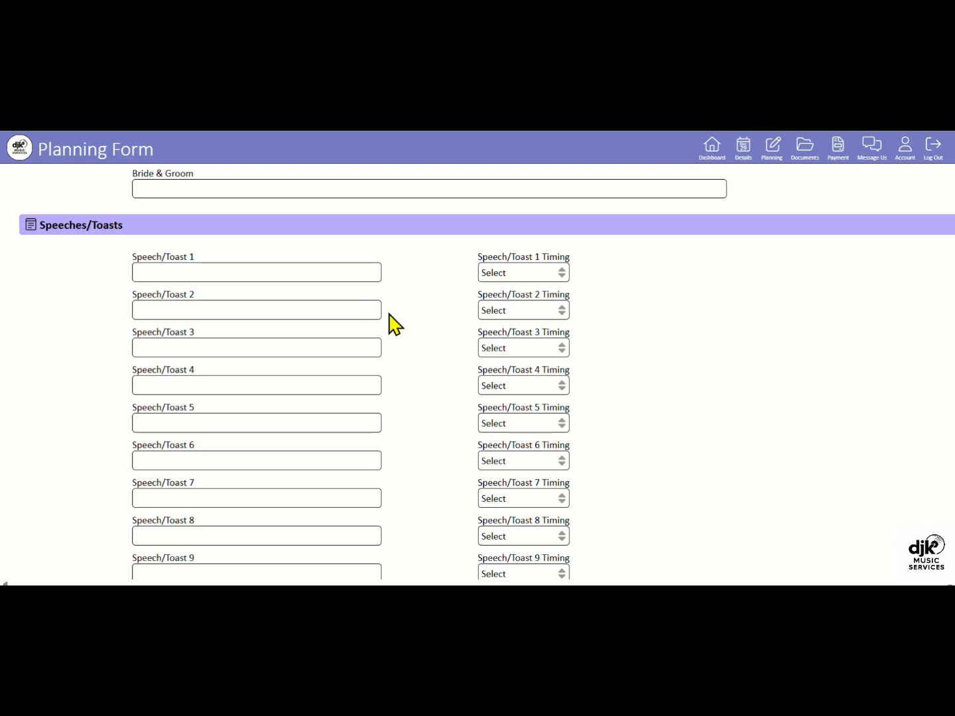
scroll(424, 355, "down", 1)
scroll(425, 358, "down", 5)
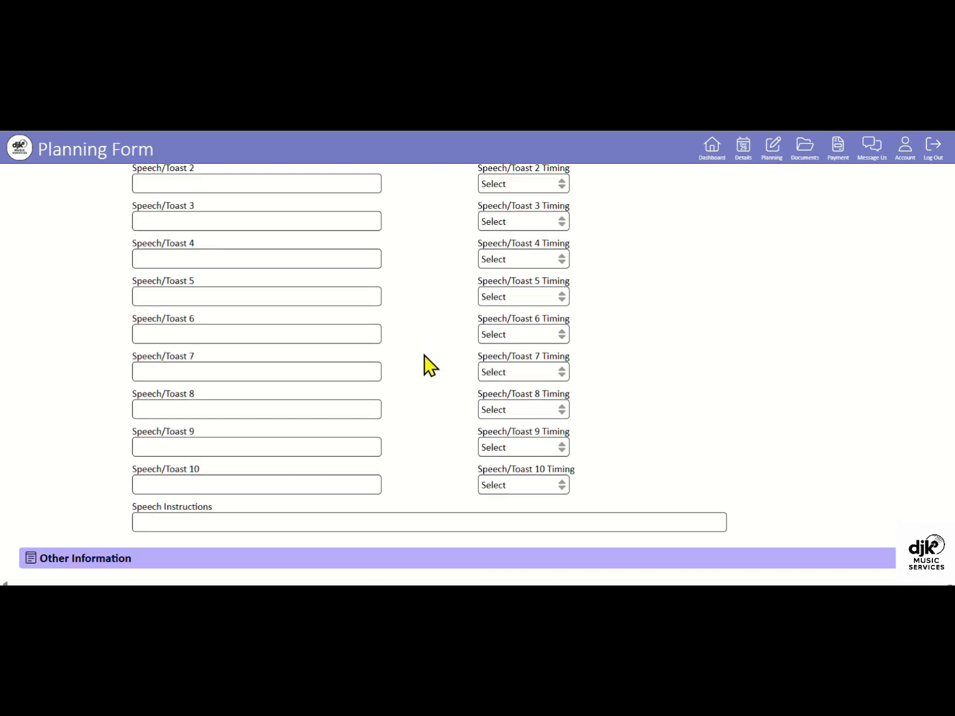
scroll(424, 358, "down", 1)
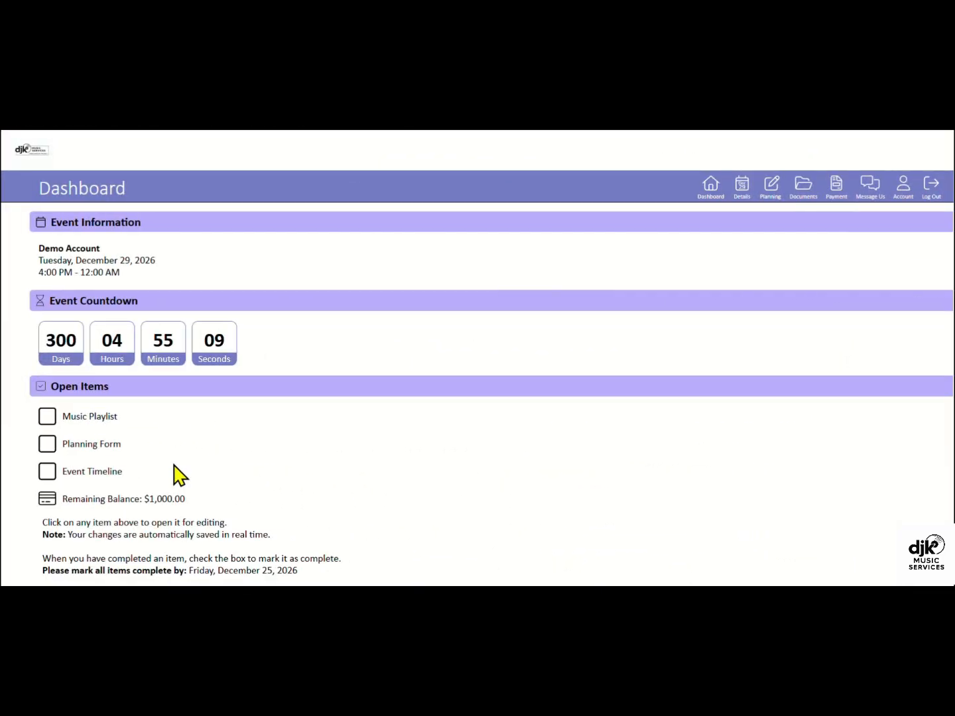
Open the Event Timeline and add a Brunch activity at 11:00 AM.
left_click(118, 474)
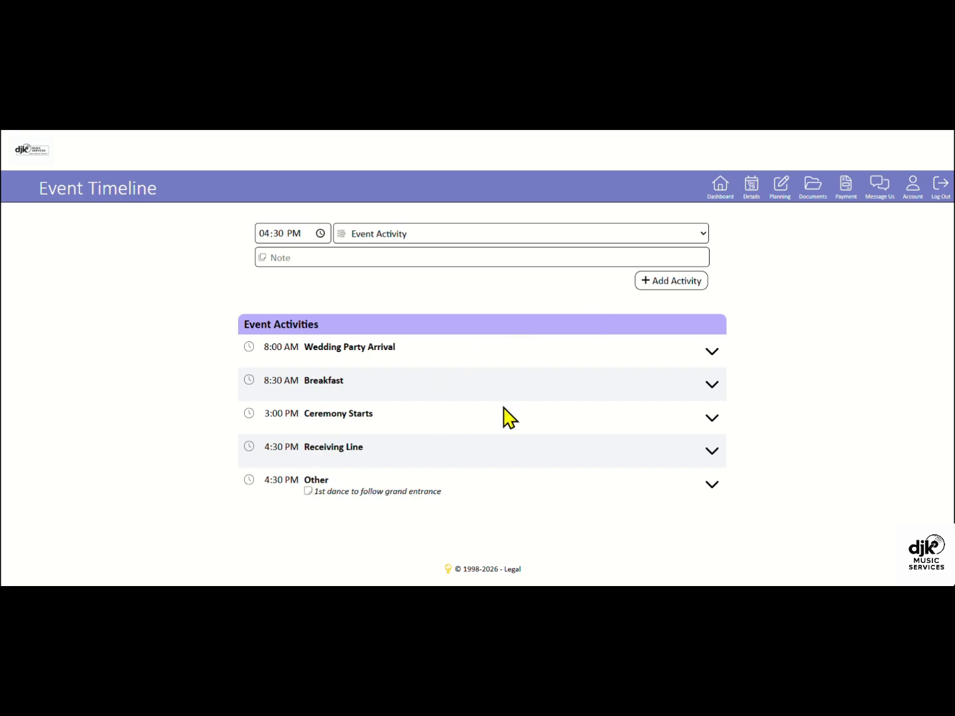
left_click(418, 243)
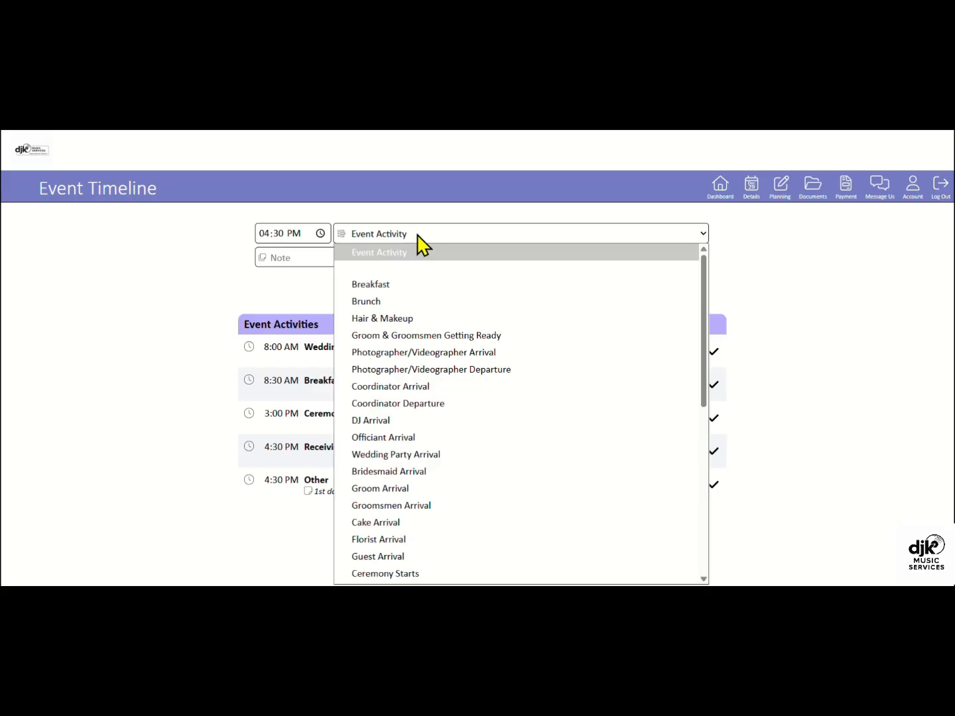
left_click(370, 301)
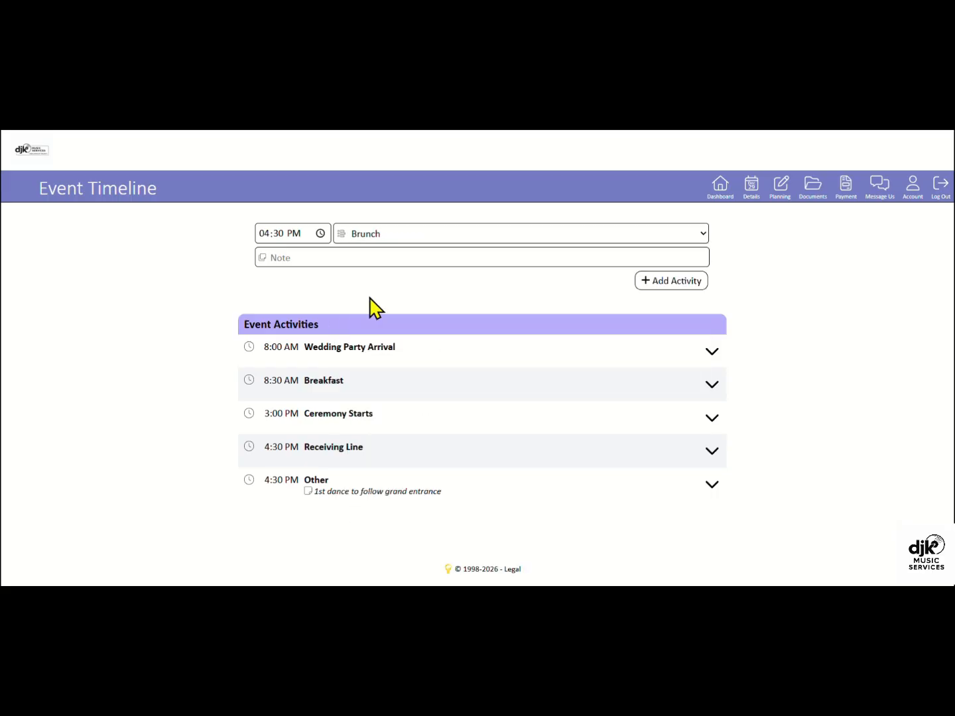
left_click(278, 236)
key("BackSpace")
left_click(267, 239)
type("1100a")
left_click(690, 281)
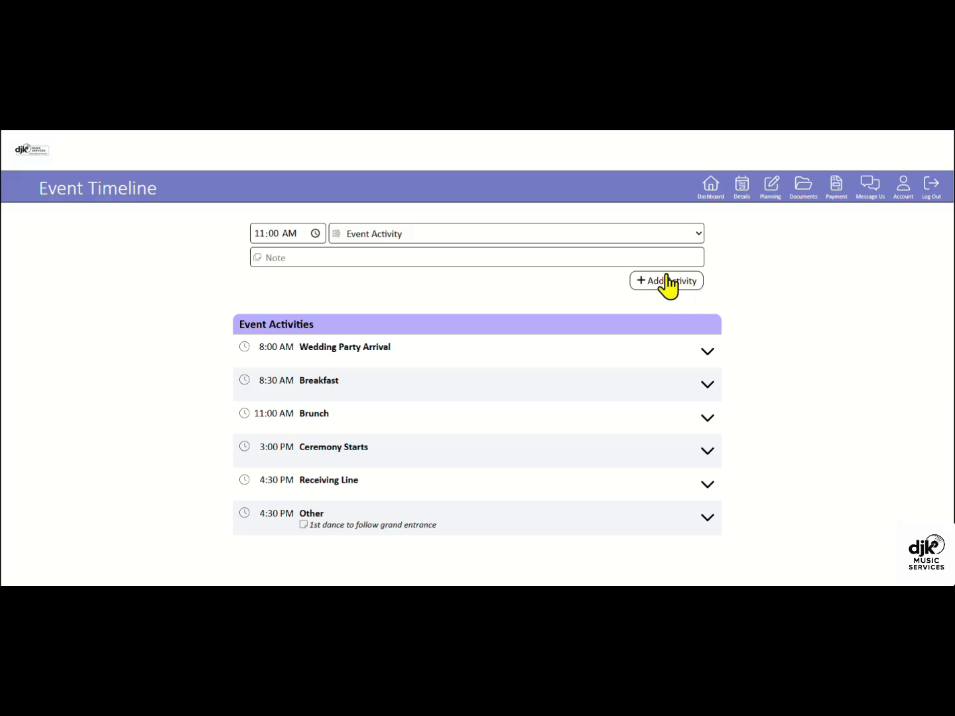
Add an Officiant Arrival activity at 2:30 PM to the timeline with the note "officiant to meet with dj".
left_click(640, 240)
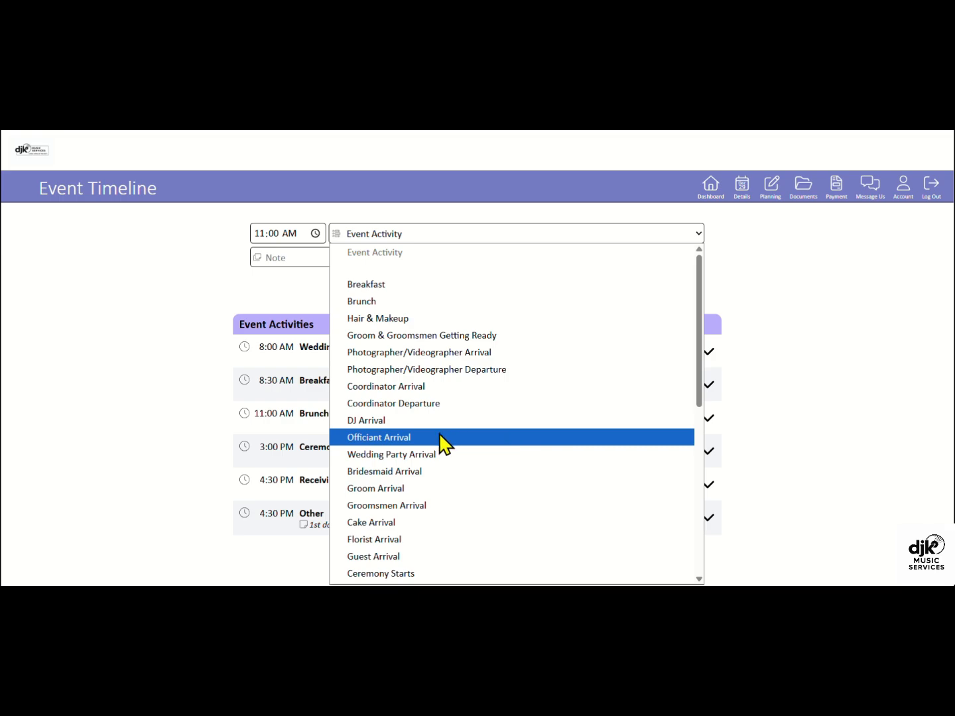
left_click(443, 438)
left_click(260, 235)
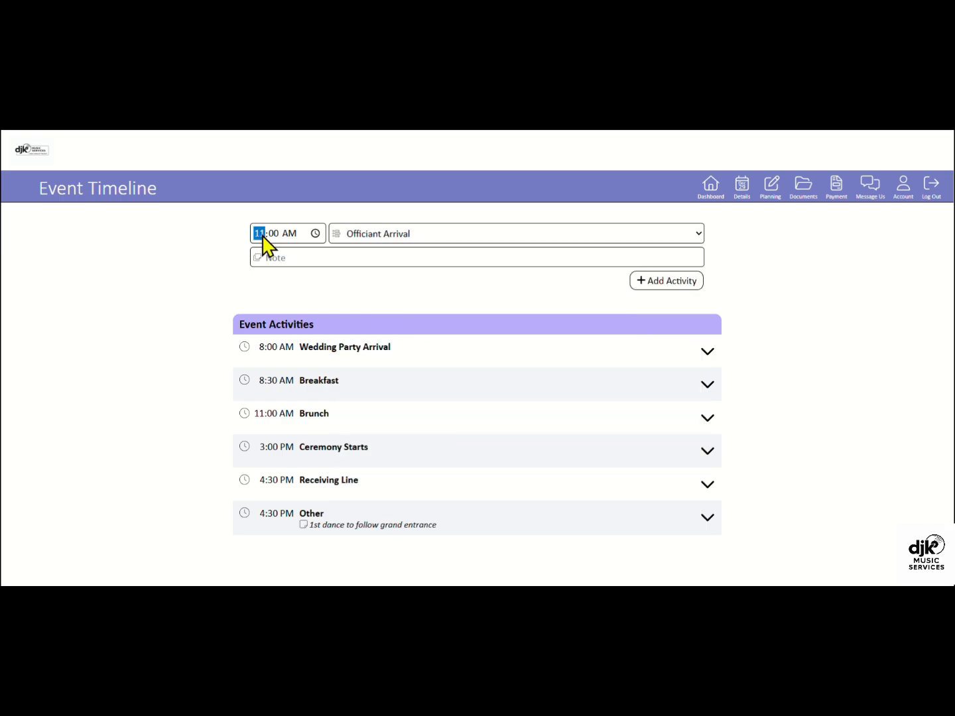
type("0230p")
left_click(305, 257)
type("officiant to meet with dj")
left_click(666, 283)
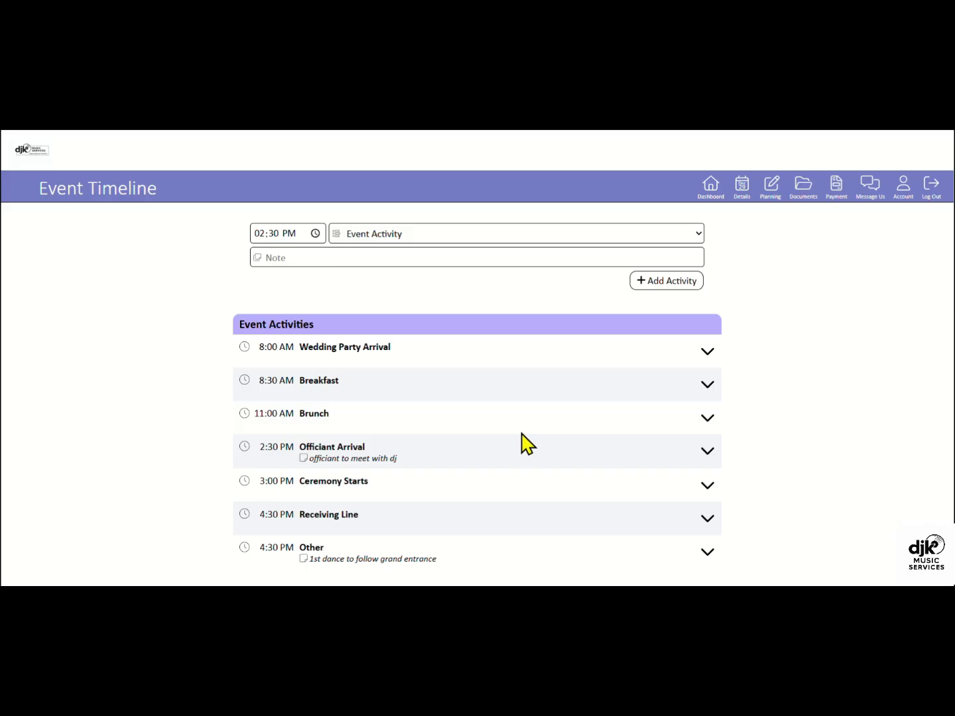
scroll(524, 445, "down", 1)
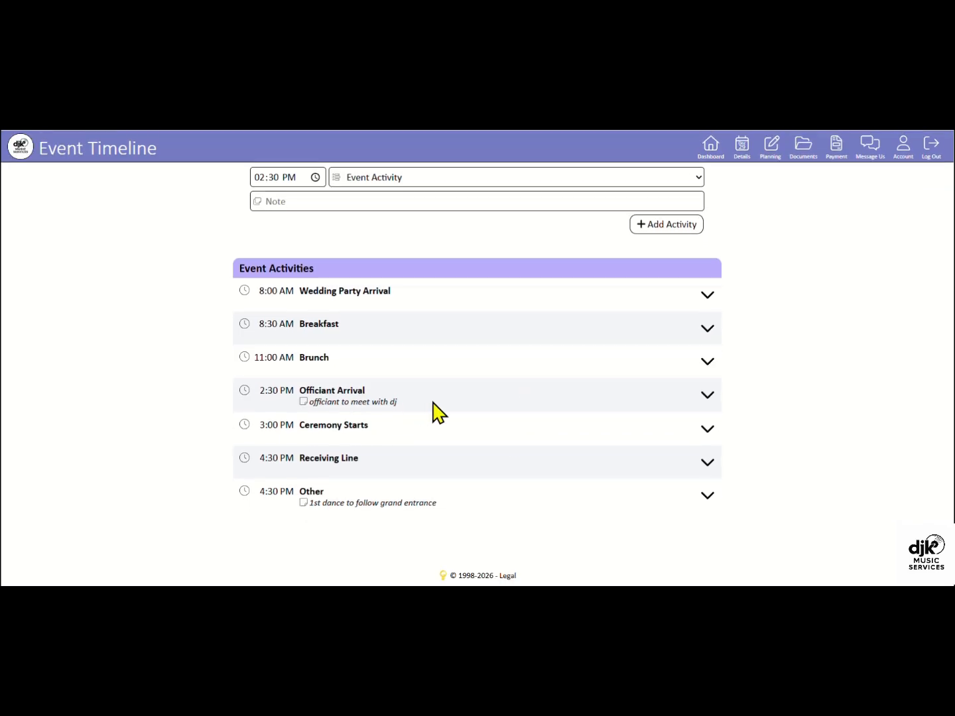
scroll(439, 413, "up", 1)
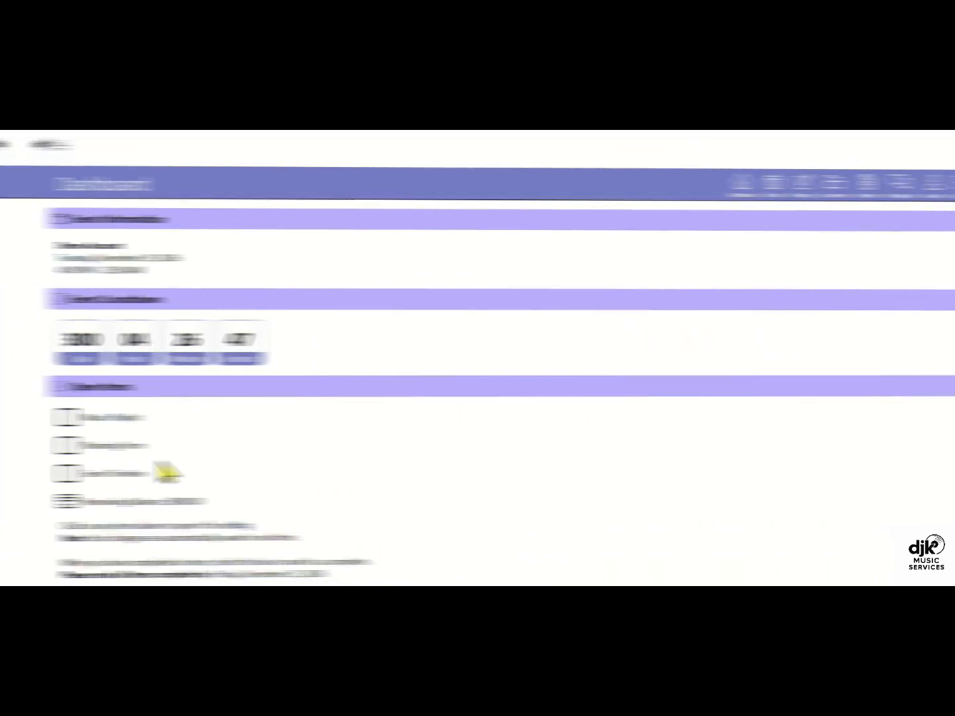
Open the event's payment page from the dashboard's remaining balance, view the invoice and close it.
left_click(121, 504)
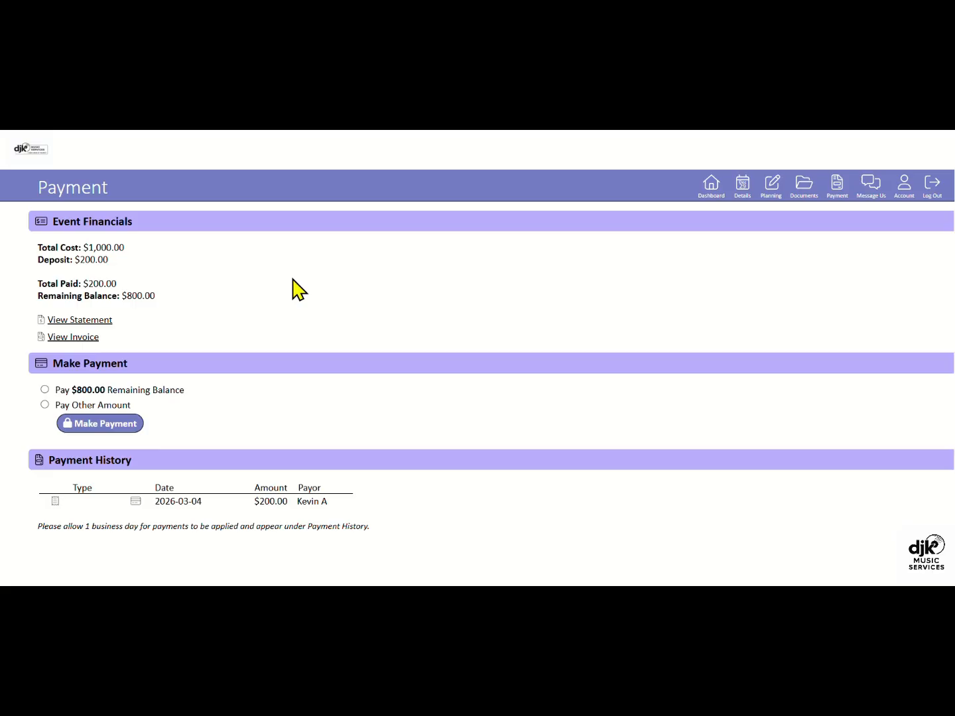
left_click(41, 337)
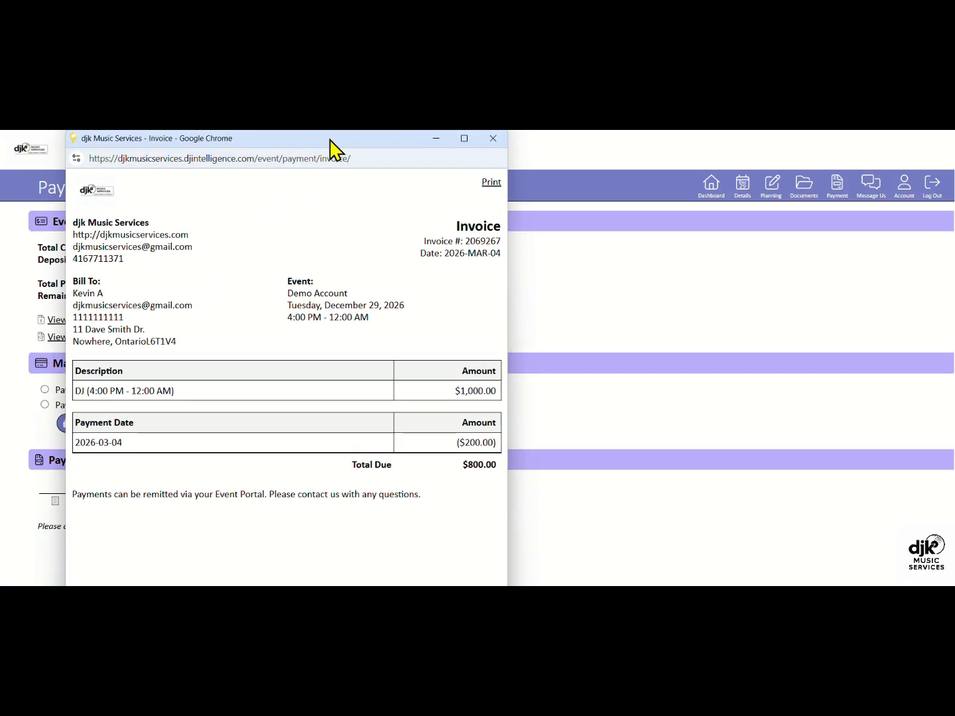
left_click(492, 144)
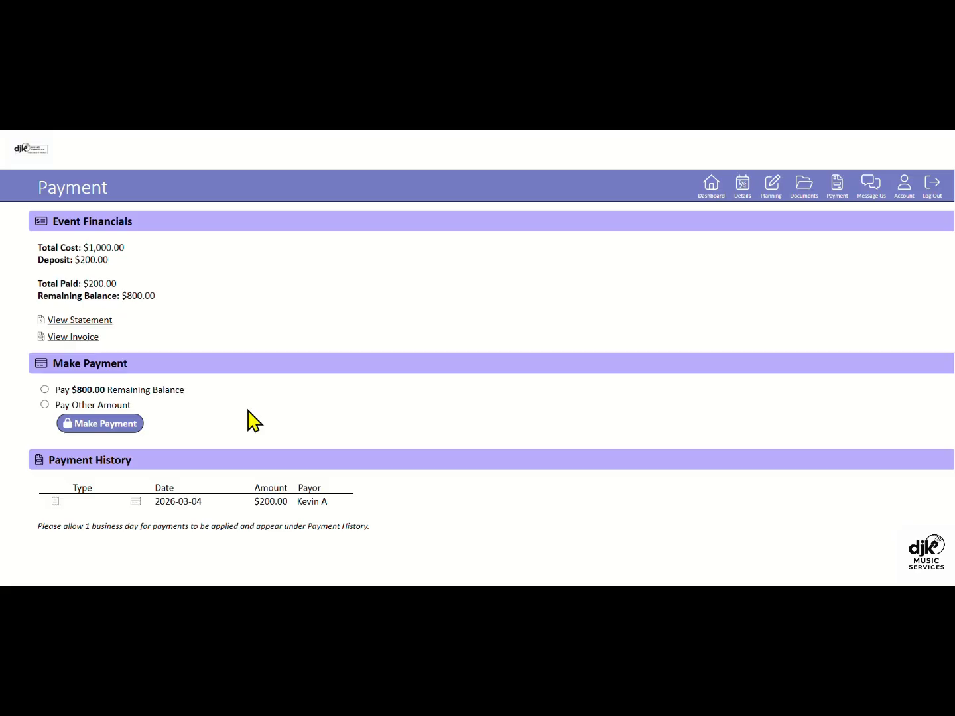
Start a payment of $100.00 as another amount, continue to the card details form and close it without paying.
left_click(44, 404)
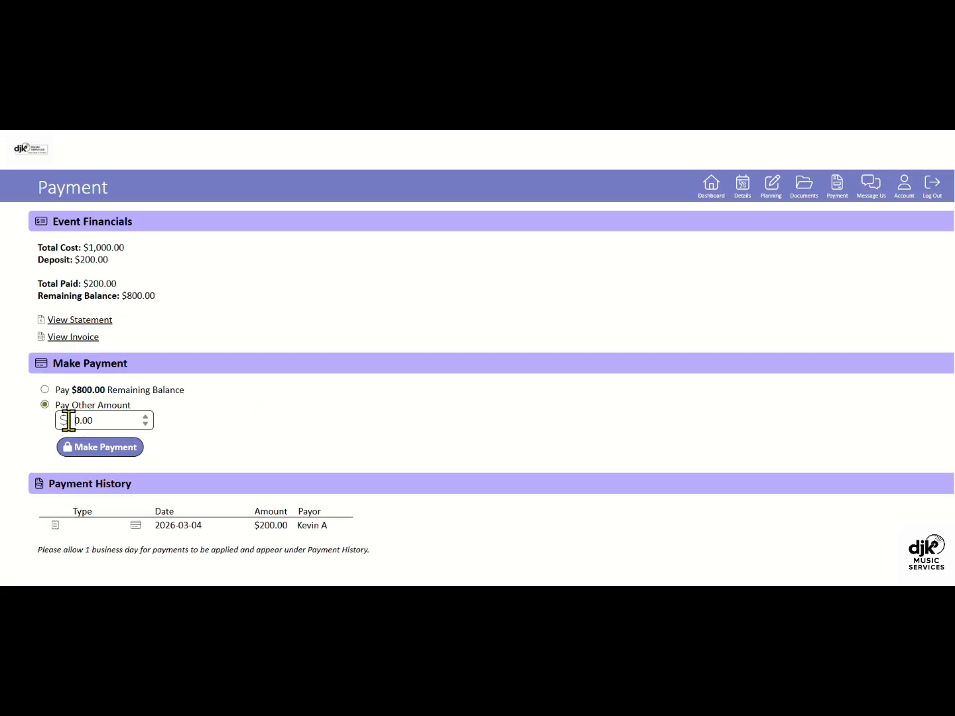
type("10")
left_click(122, 448)
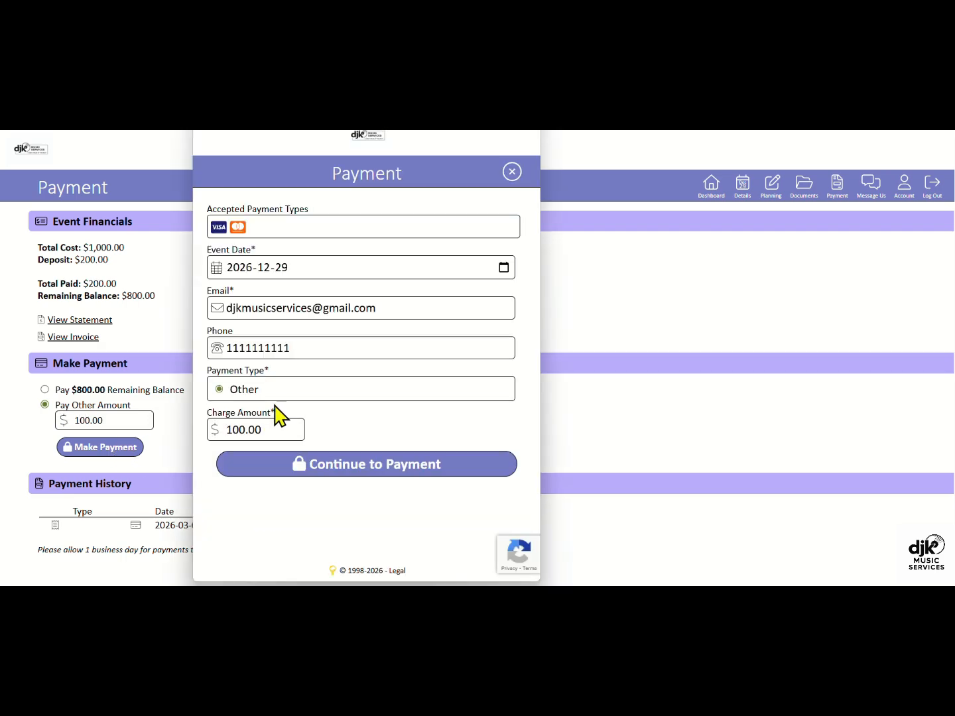
left_click(342, 469)
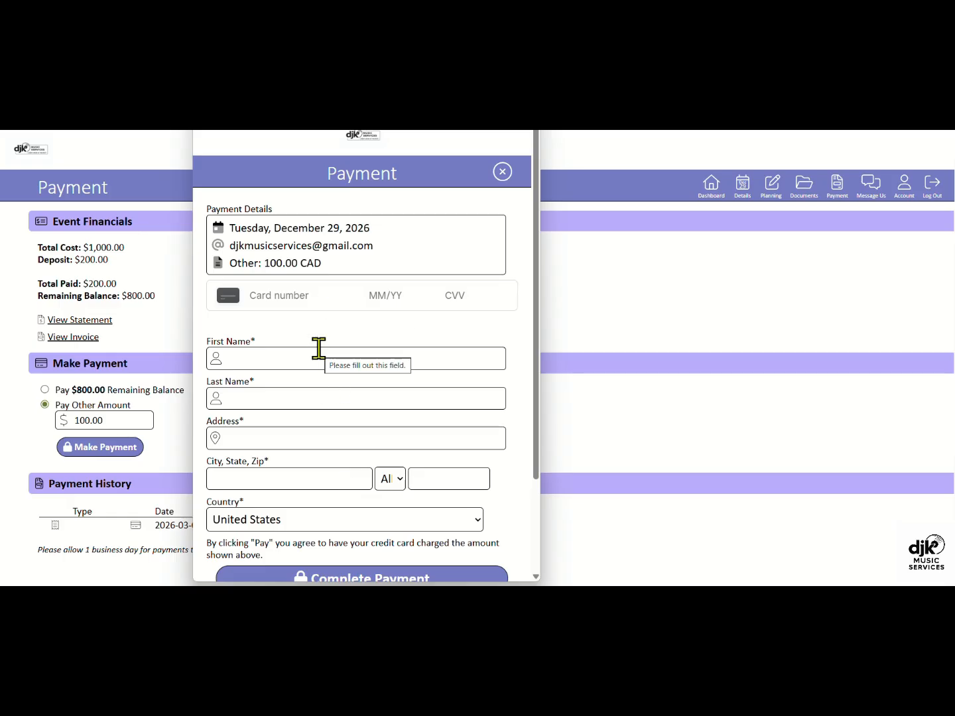
left_click(498, 173)
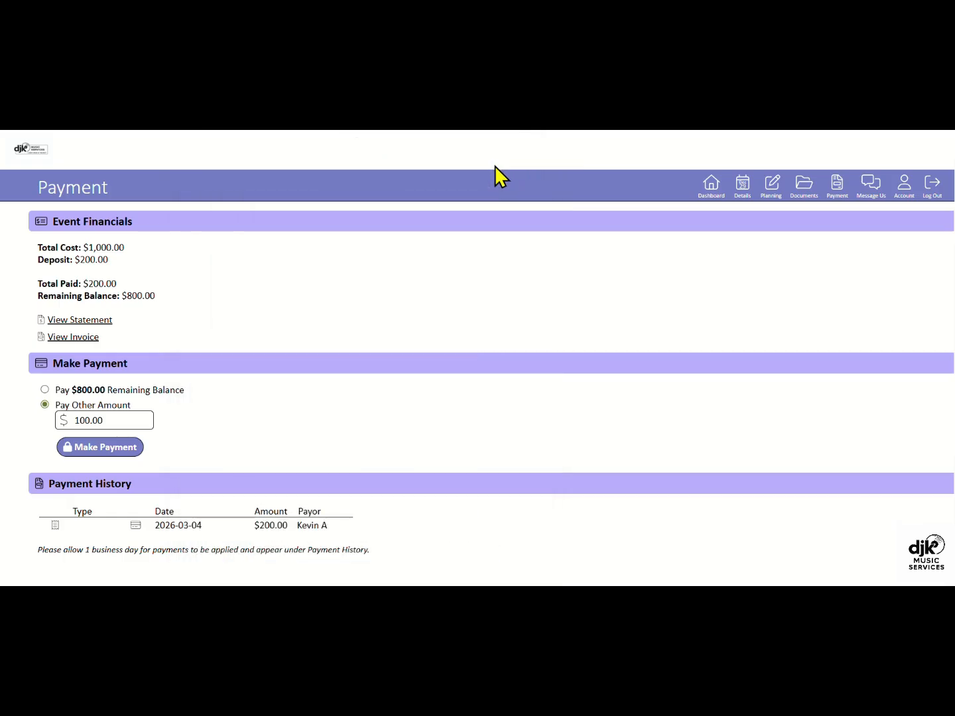
scroll(398, 339, "down", 1)
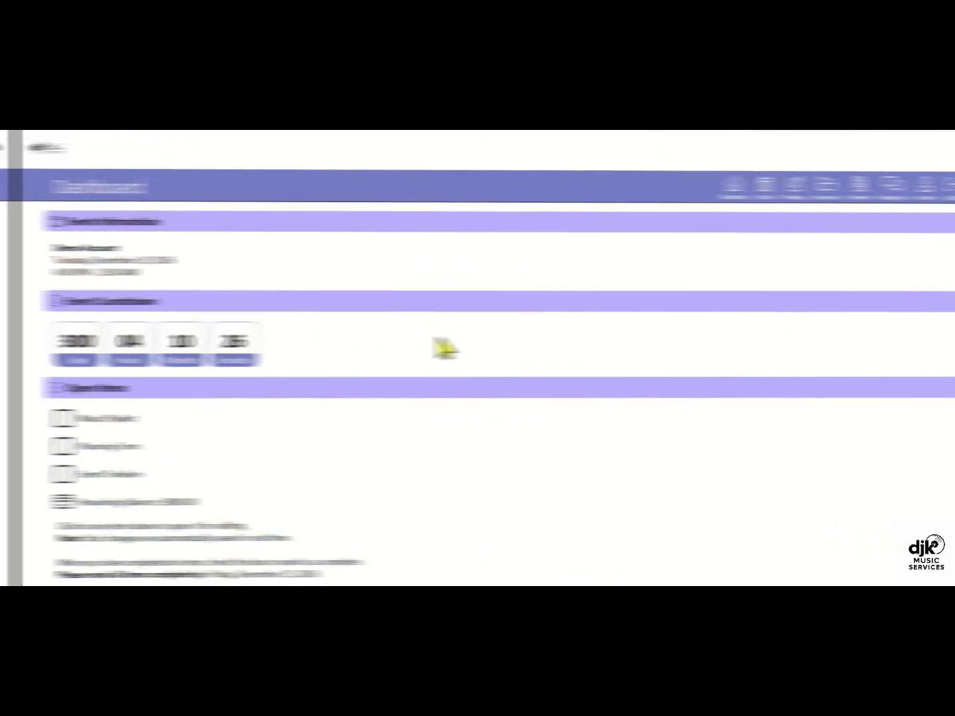
Open the guest requests from the dashboard, ban Mr Electric Blue by Benson Boone and close the request page.
scroll(424, 349, "down", 3)
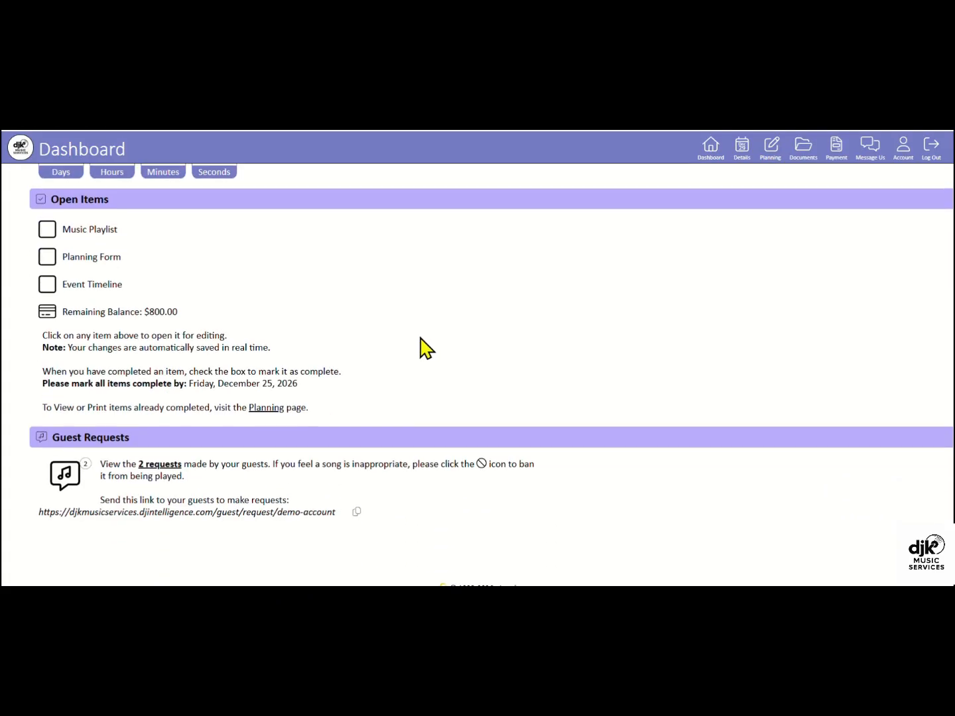
scroll(425, 348, "down", 1)
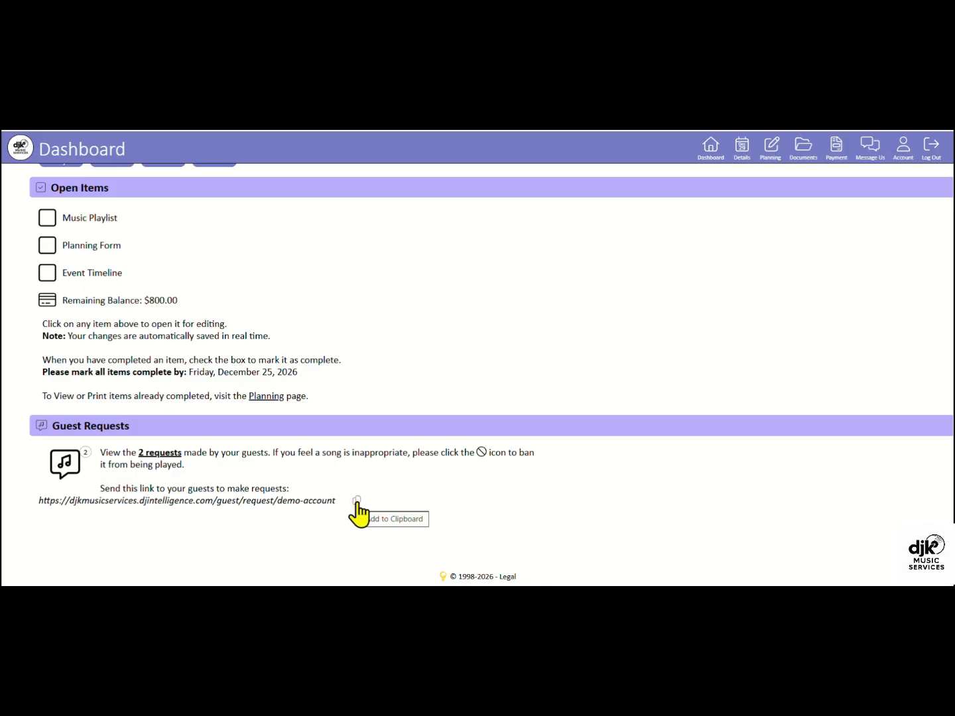
left_click(159, 458)
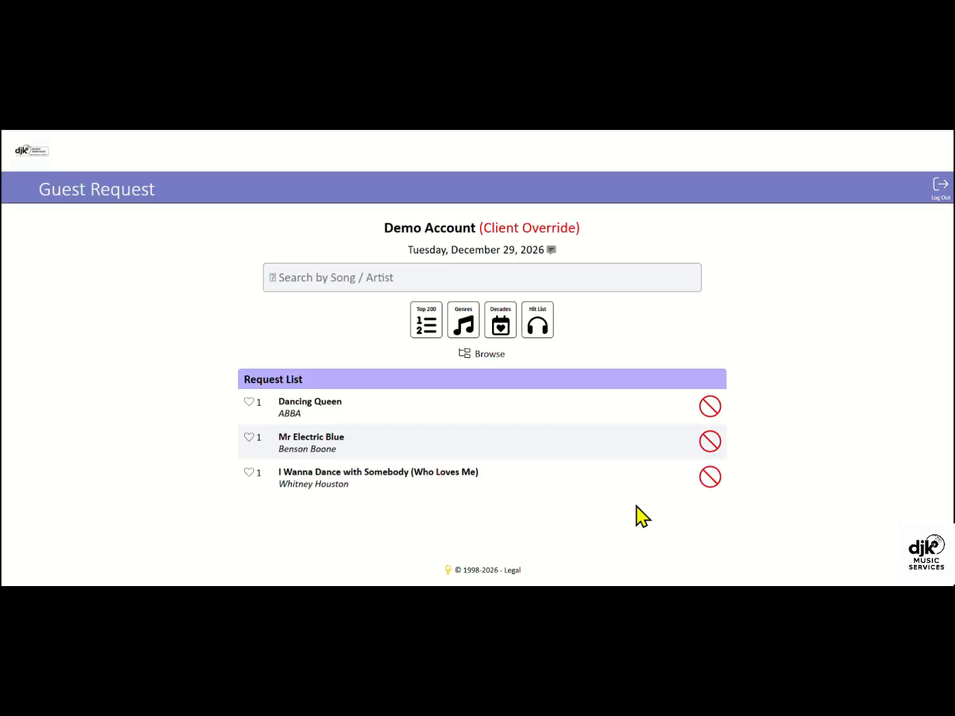
left_click(710, 443)
key("ctrl+w")
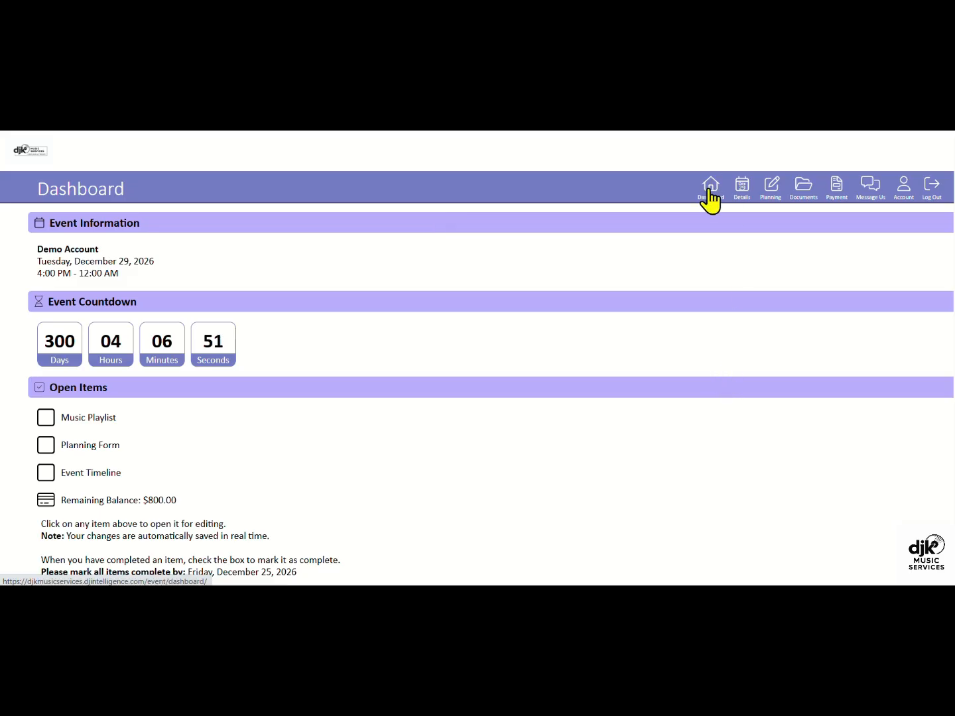
View the event details and mark the Music Playlist as complete on the Event Planning page.
left_click(742, 200)
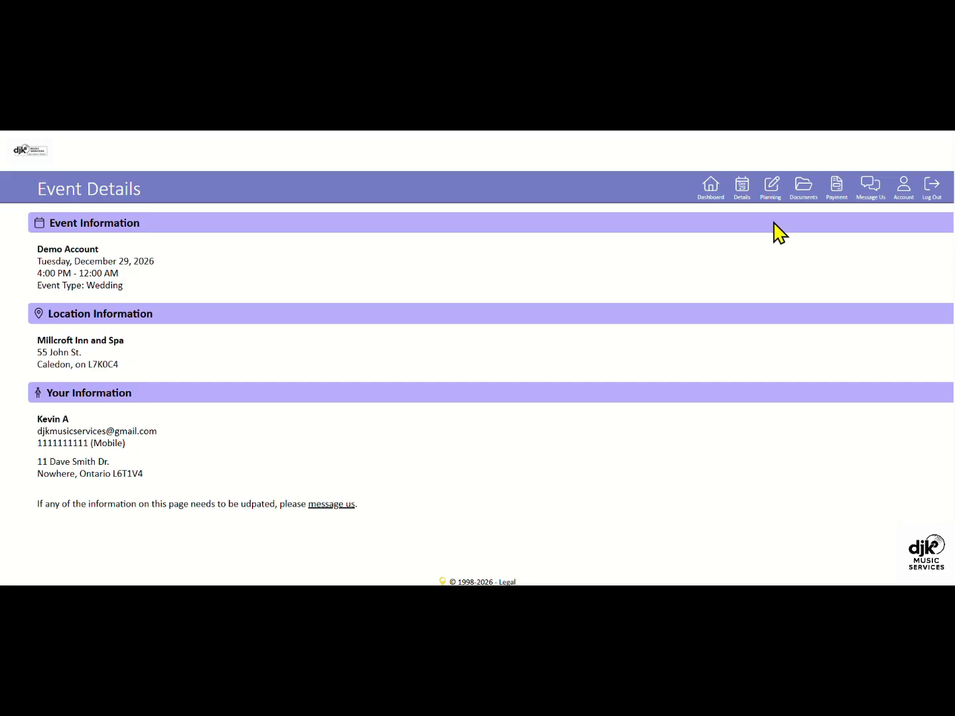
left_click(771, 200)
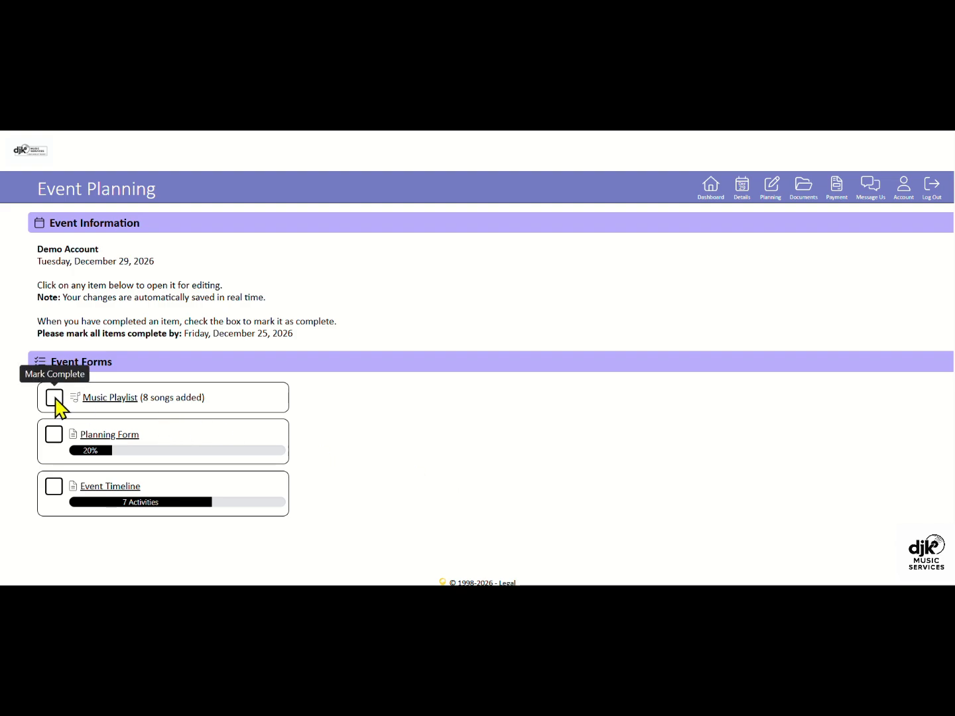
left_click(103, 401)
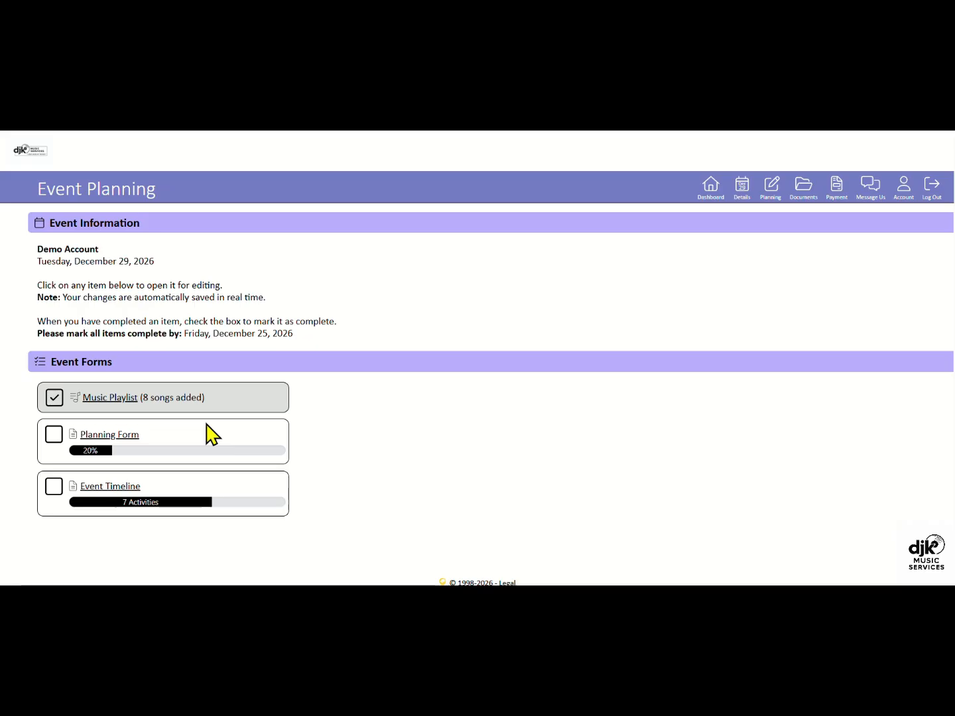
Reopen the completed Music Playlist for editing, accept marking it incomplete and return to the Event Planning page.
left_click(104, 401)
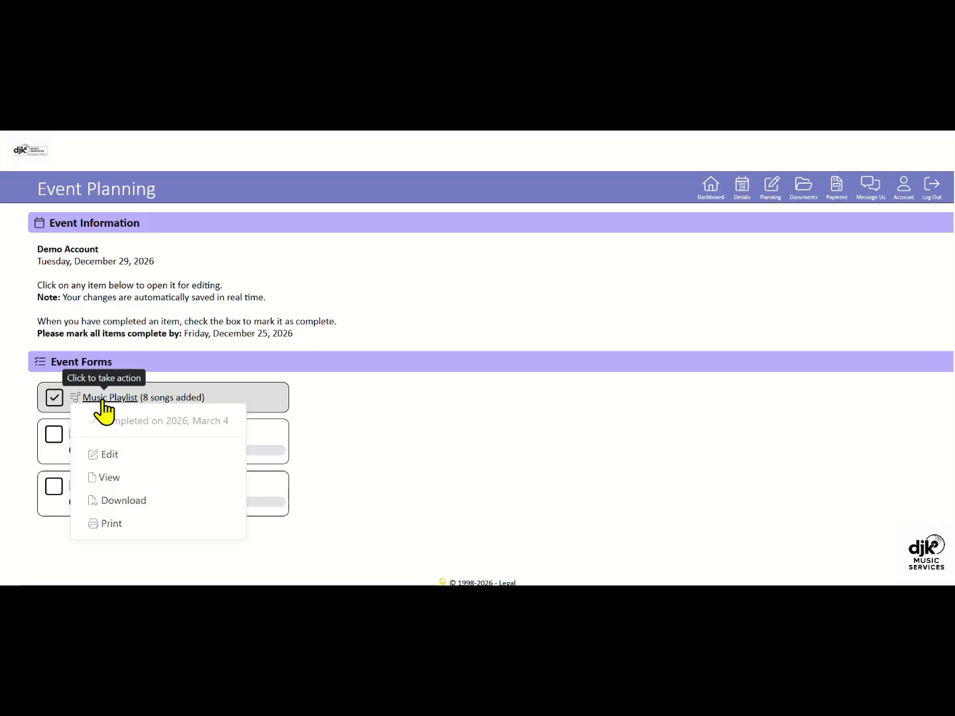
left_click(113, 458)
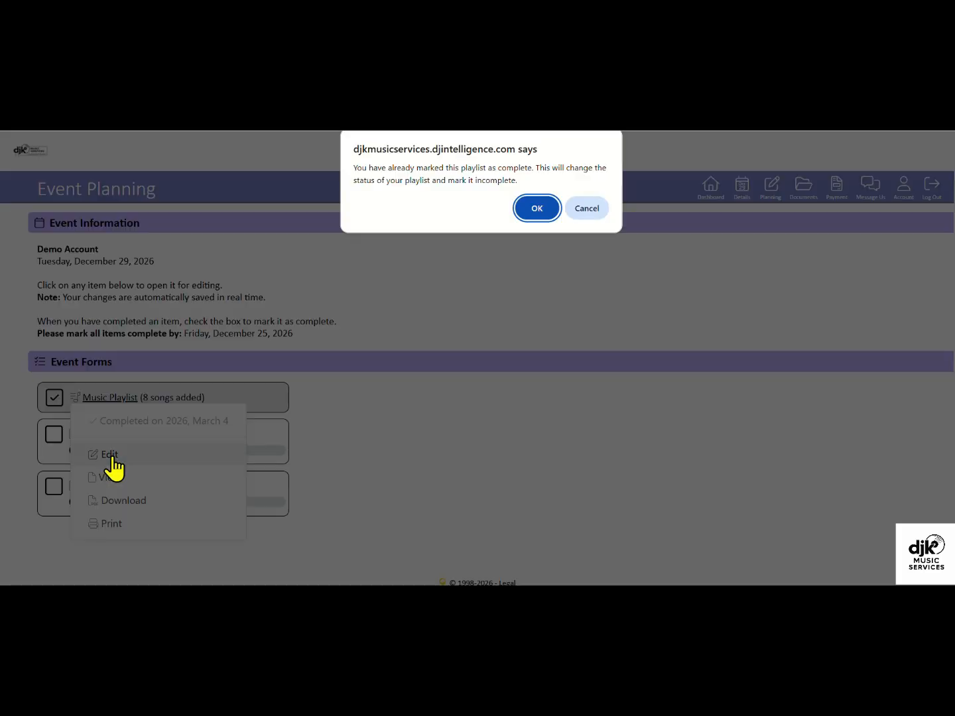
left_click(544, 215)
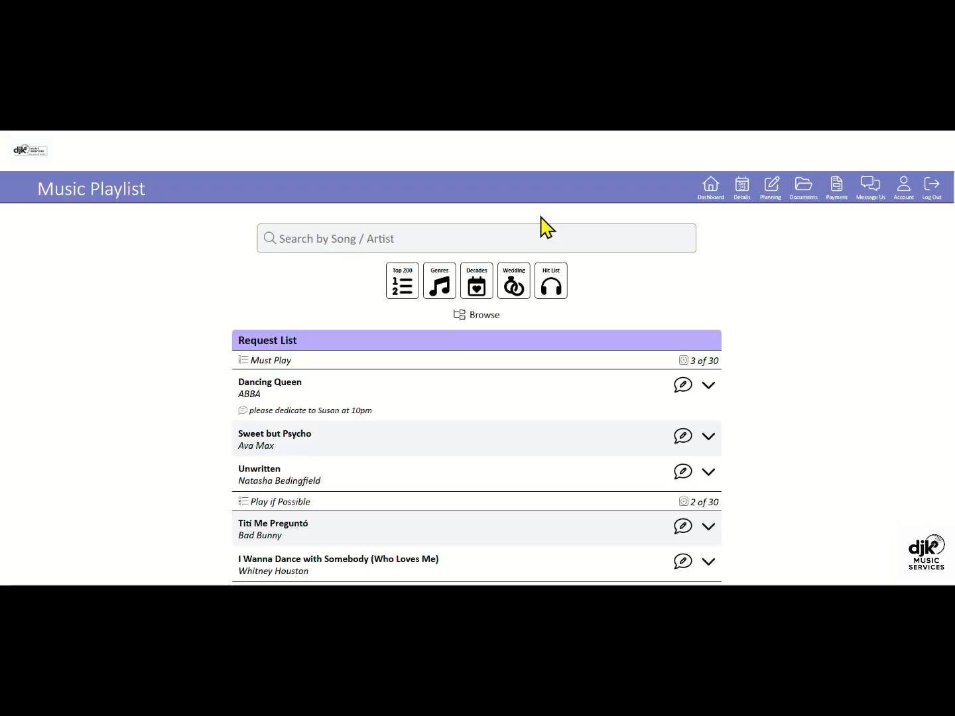
left_click(773, 188)
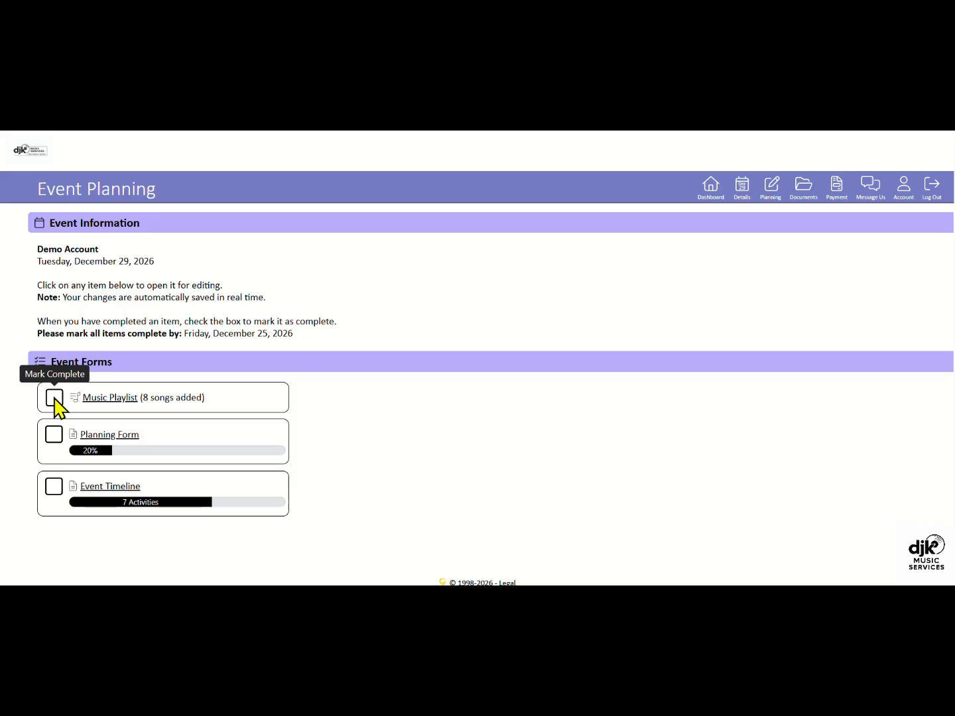
Look through the event's Documents, Payment and Message Us pages.
left_click(804, 195)
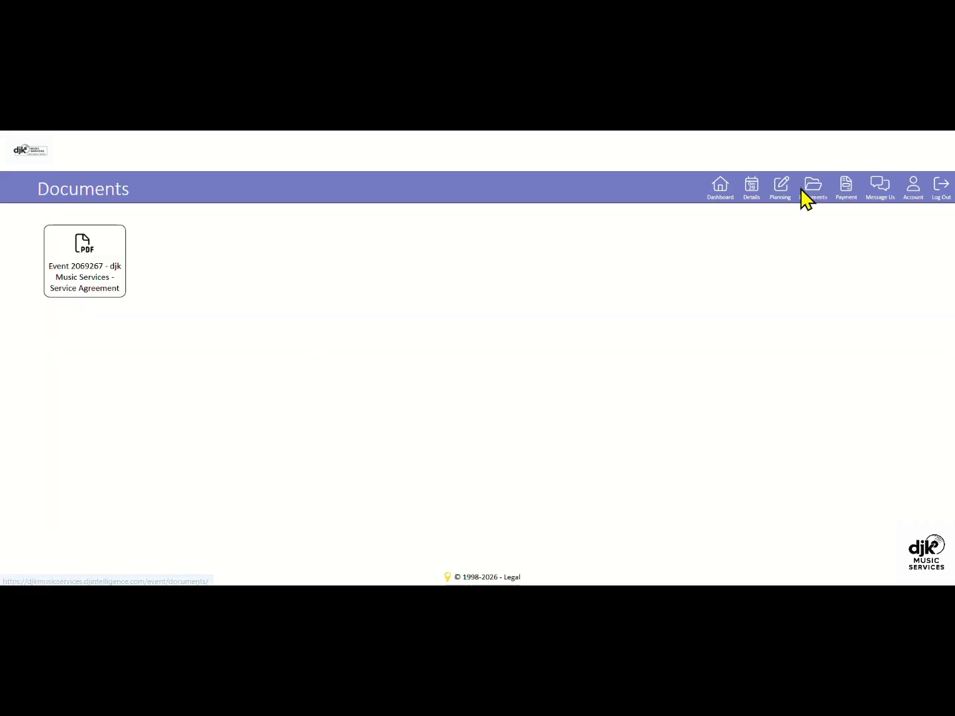
left_click(846, 189)
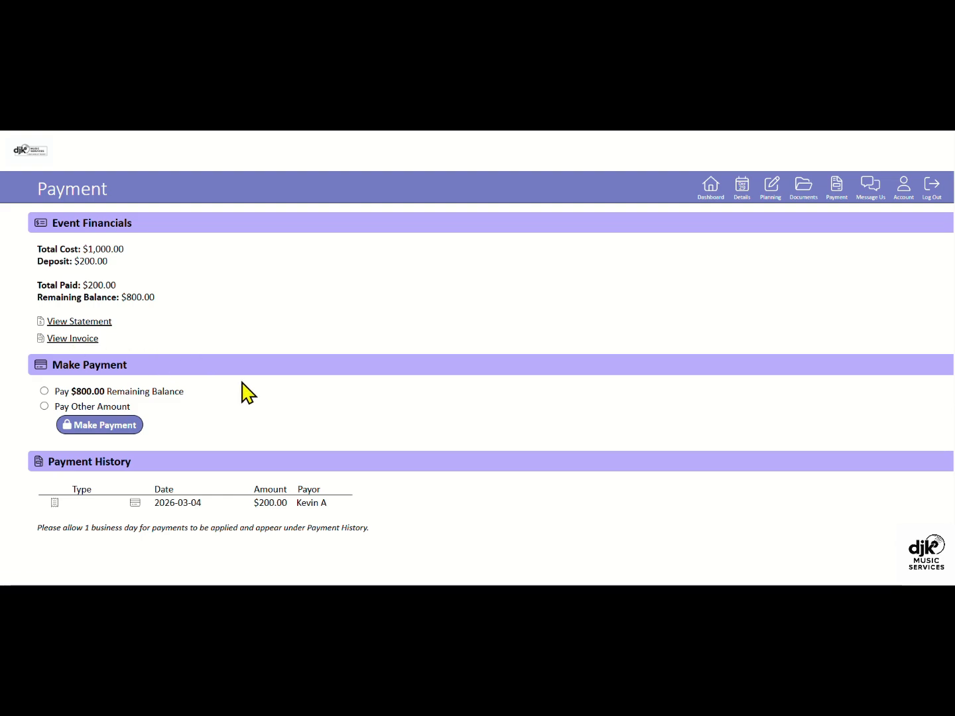
left_click(871, 188)
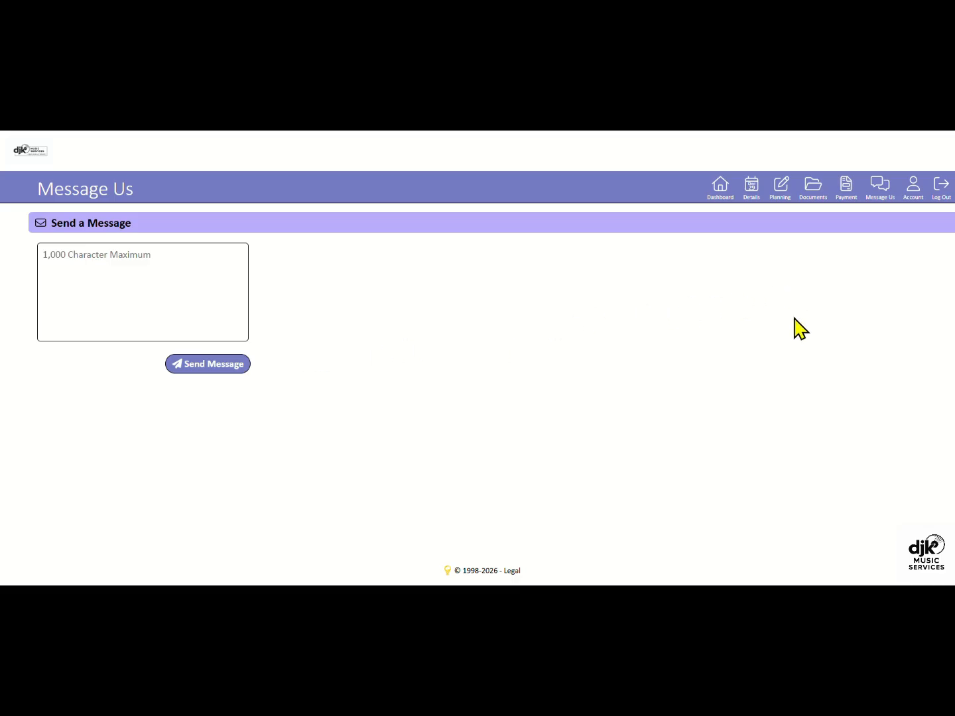
View the account's password update form, dismiss the saved-password suggestions and log out of the event portal.
left_click(914, 192)
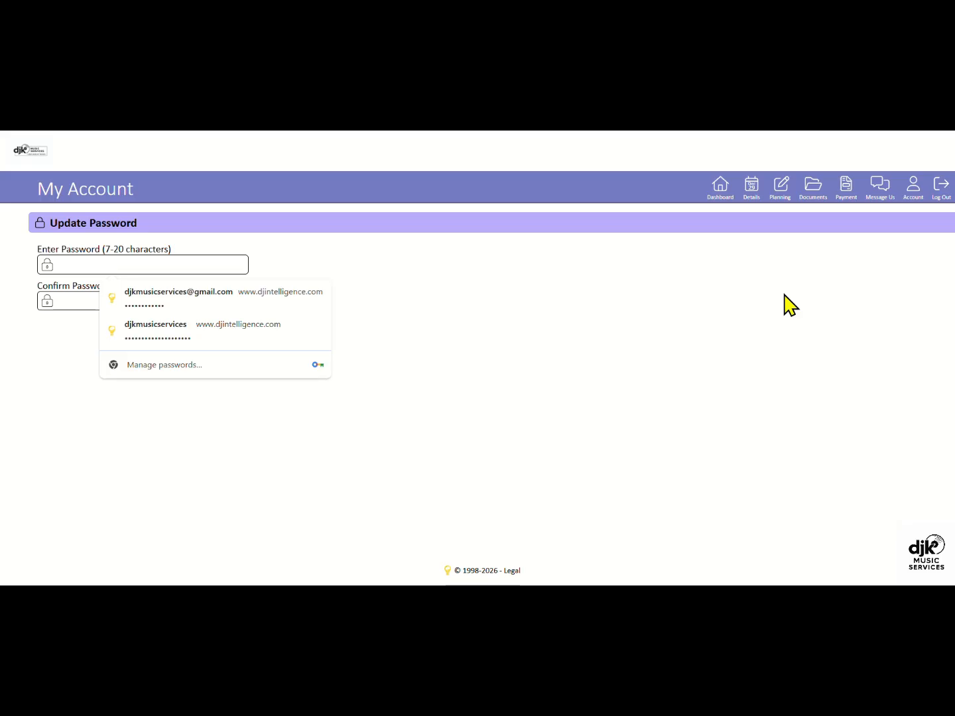
left_click(443, 342)
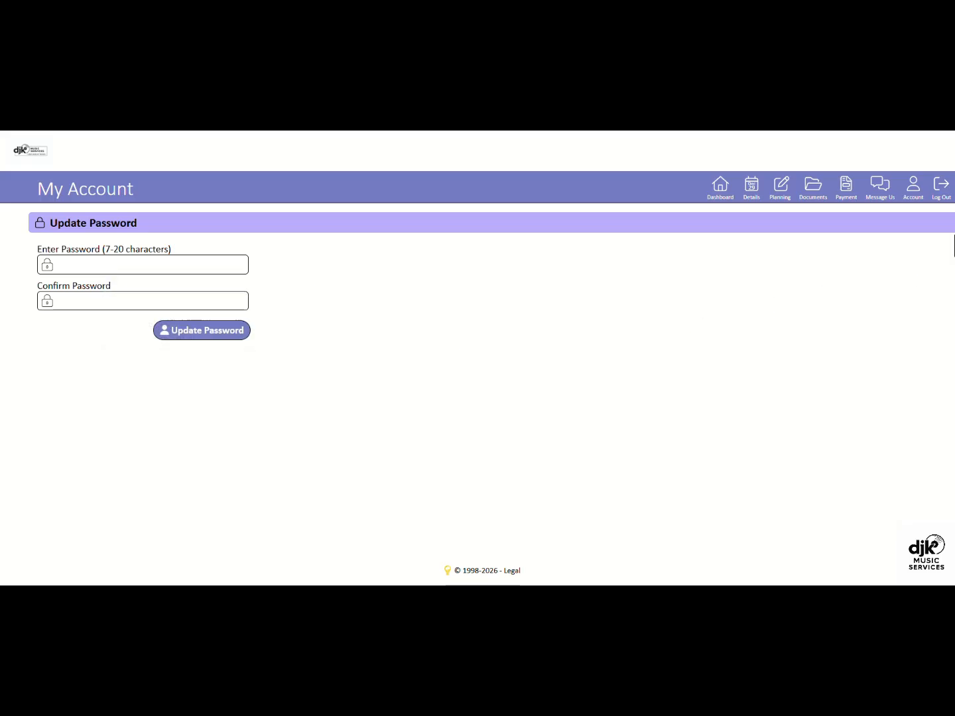
left_click(940, 188)
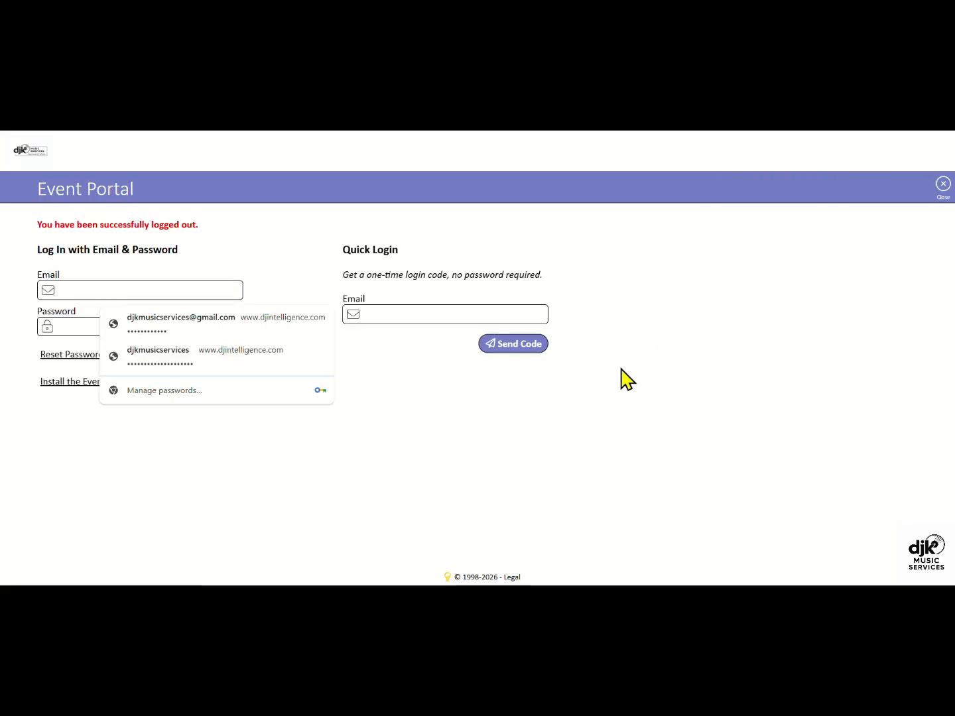